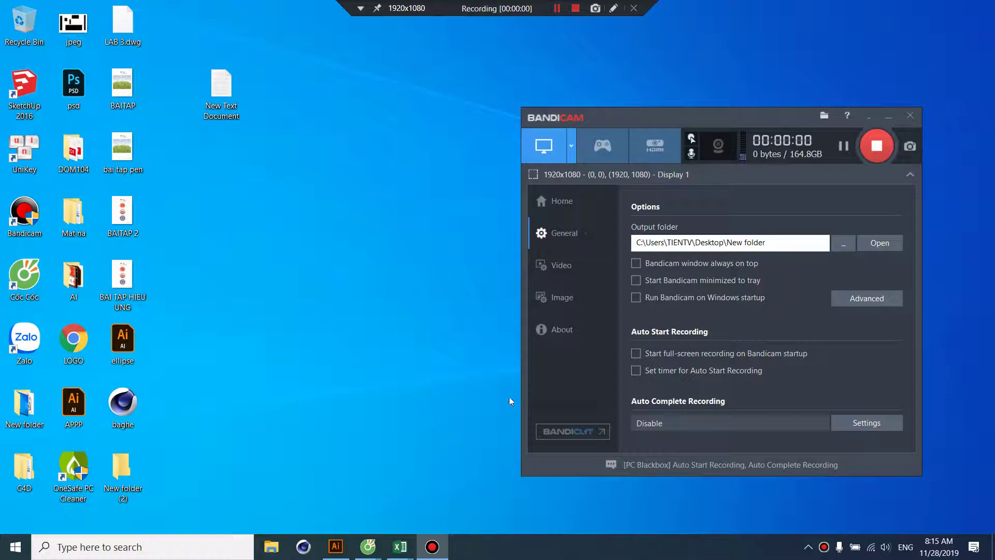
# - Minimize the recorder, bring up Cốc Cốc and scroll to the standee samples
pyautogui.click(889, 116)
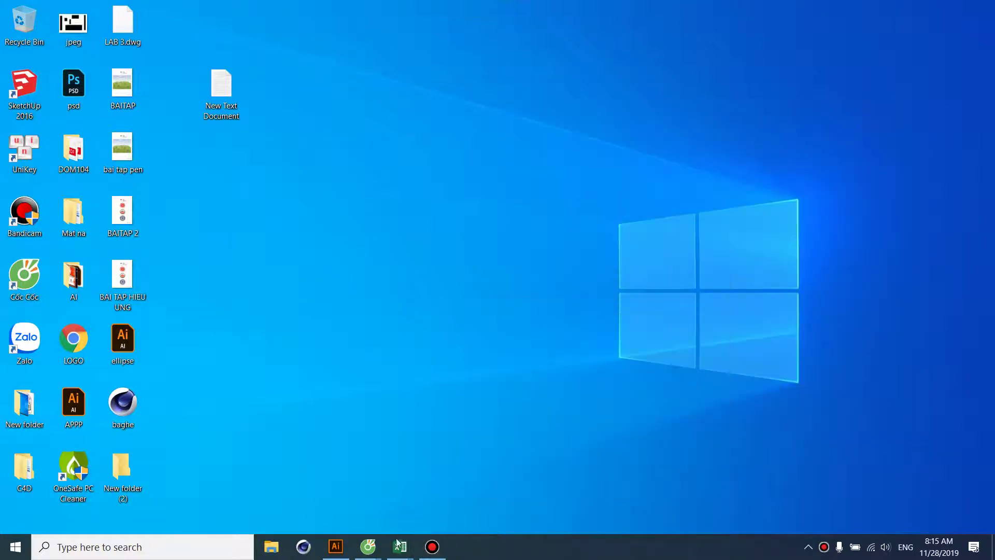
pyautogui.moveTo(368, 546)
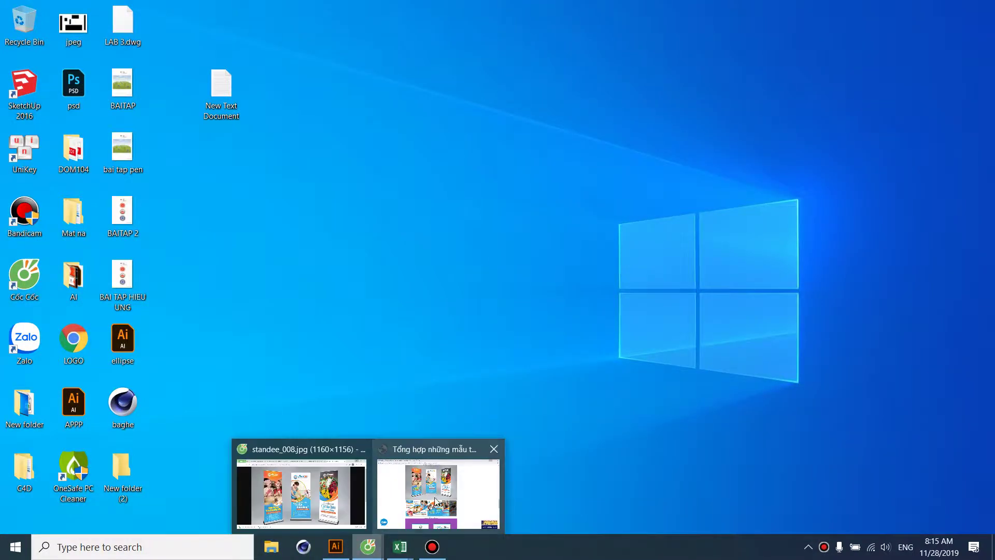
pyautogui.click(436, 502)
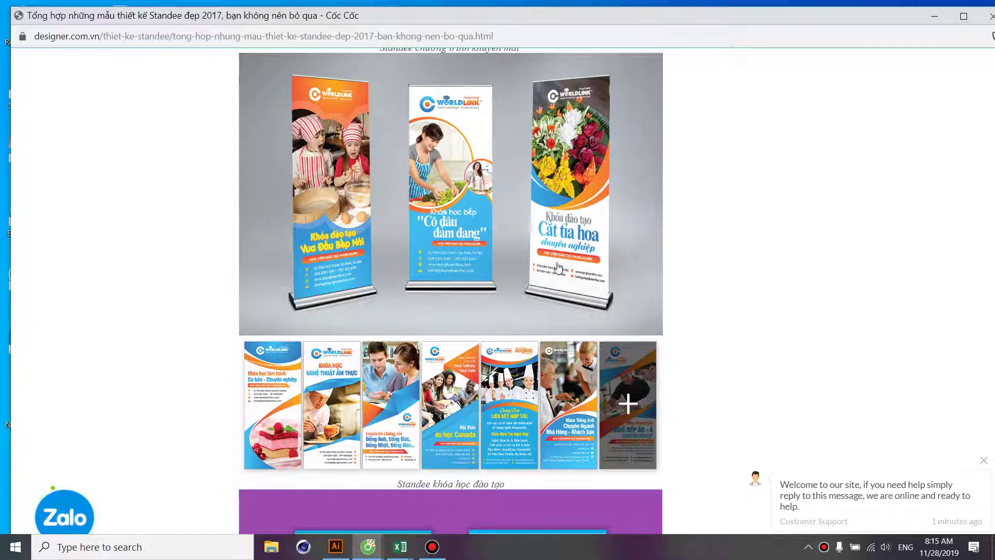
pyautogui.scroll(-3, 558, 269)
pyautogui.scroll(-3, 555, 270)
pyautogui.scroll(-2, 557, 265)
pyautogui.scroll(5, 565, 254)
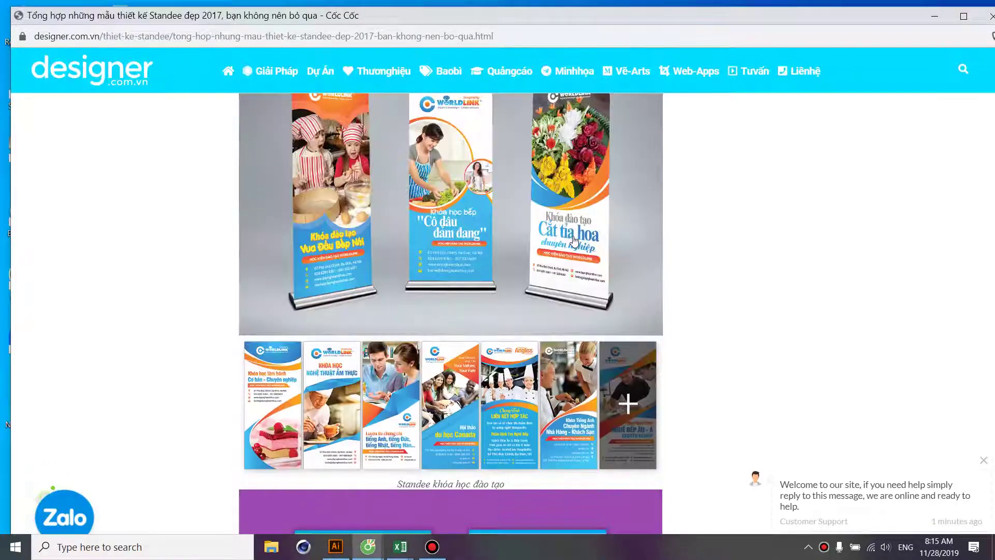
pyautogui.scroll(5, 575, 241)
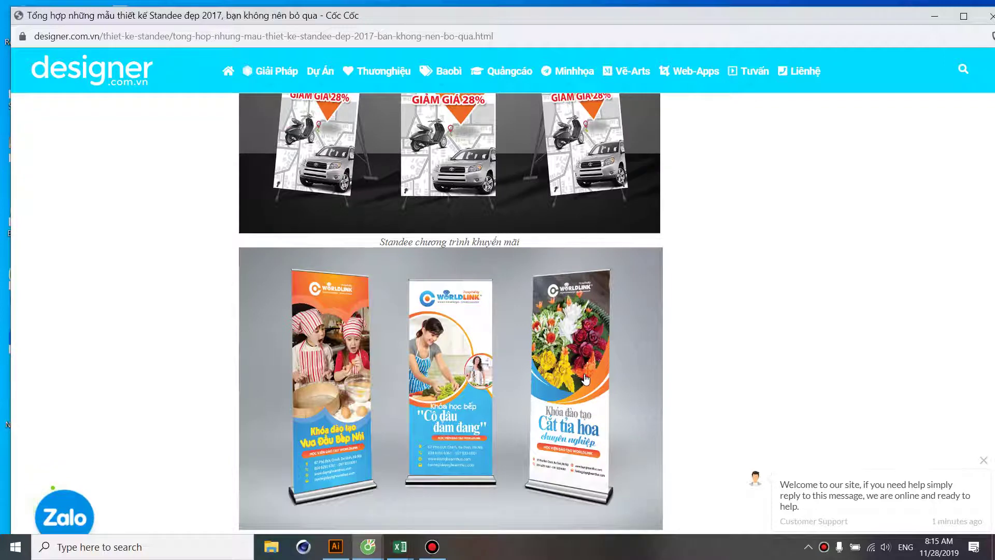
pyautogui.scroll(-1, 586, 363)
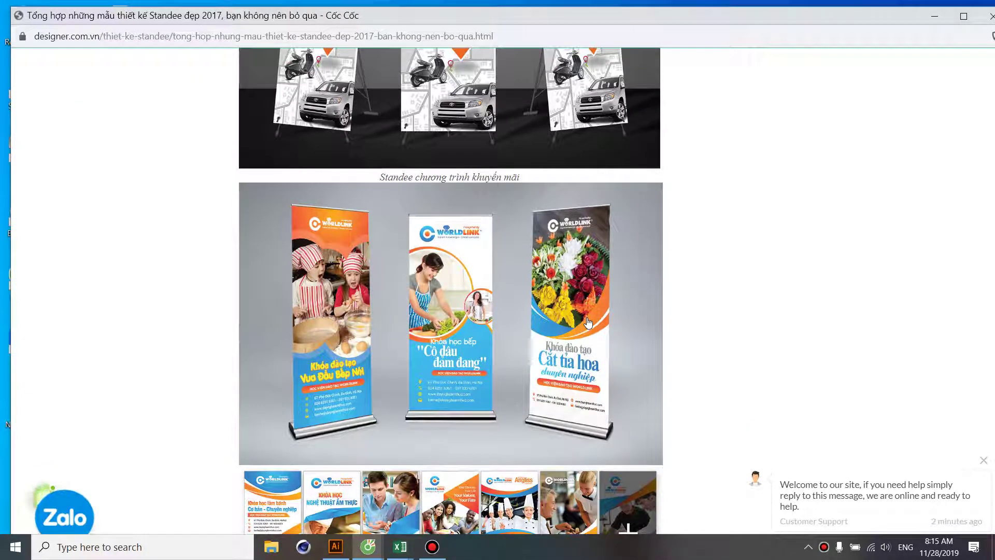
# - Copy the flower standee image and switch back to Illustrator
pyautogui.rightClick(586, 303)
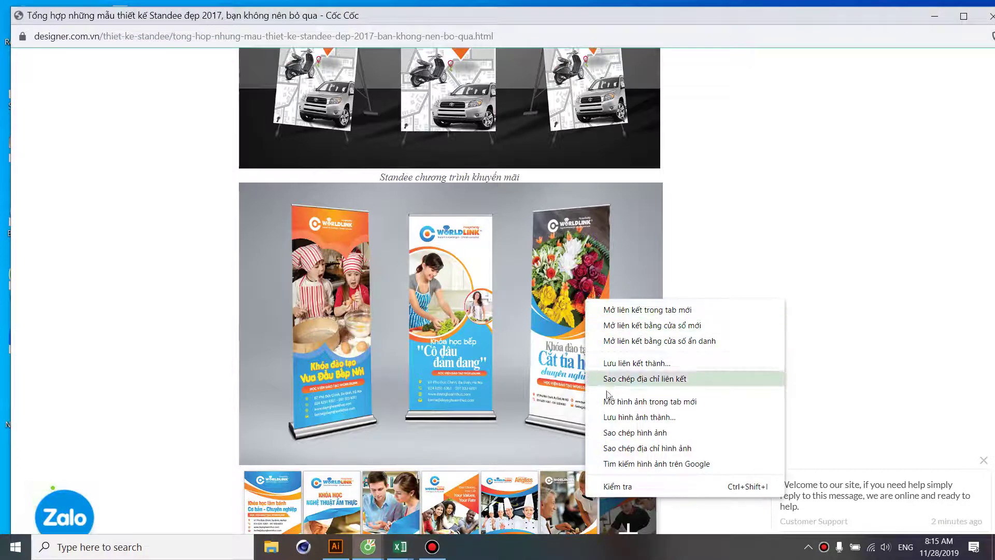
pyautogui.click(613, 434)
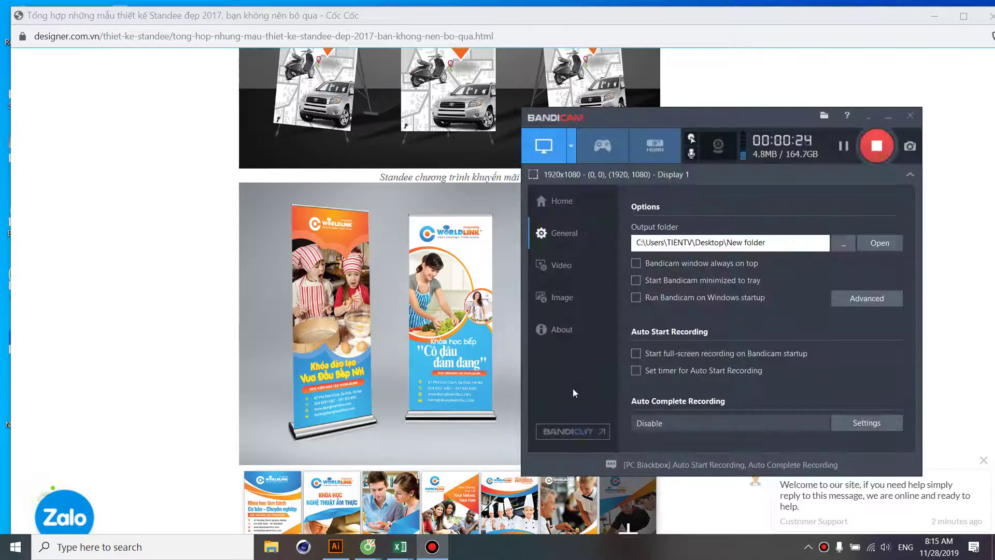
pyautogui.hotkey('alt', 'Tab')
pyautogui.hotkey('alt', 'Tab')
pyautogui.hotkey('alt', 'Tab')
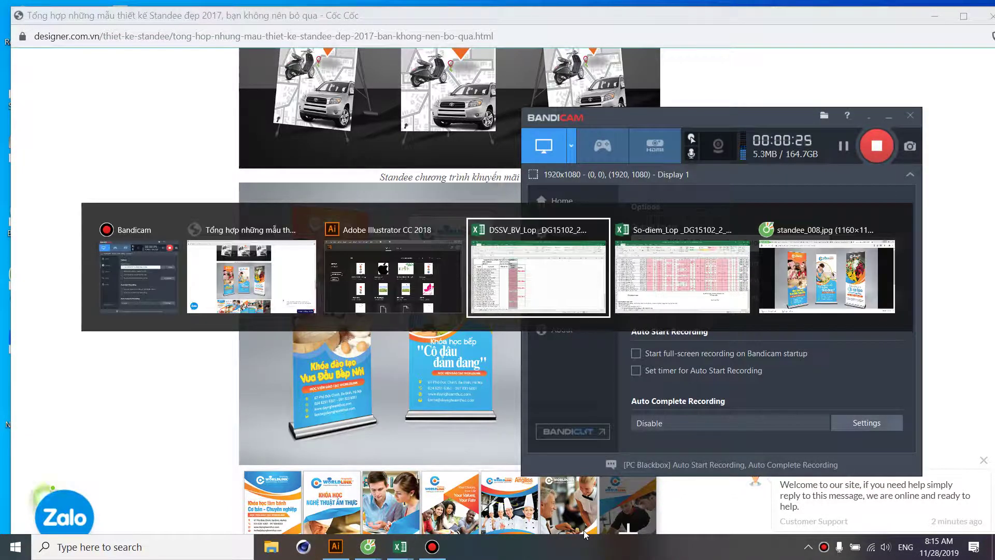
pyautogui.hotkey('alt', 'Tab')
pyautogui.hotkey('alt', 'Tab')
pyautogui.hotkey('alt', 'Tab')
pyautogui.hotkey('alt', 'Tab')
pyautogui.hotkey('alt', 'Tab')
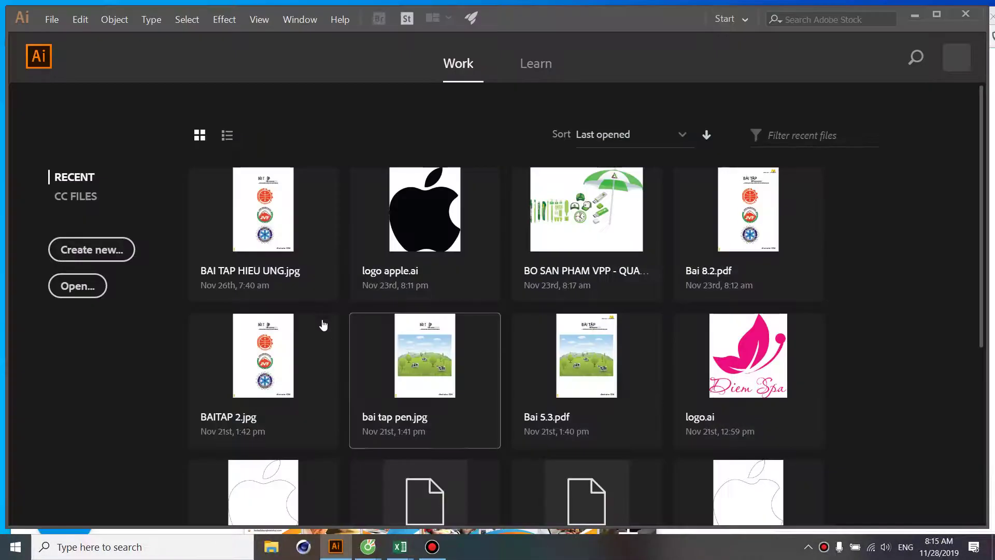
# - Create a new document in centimetres, 8 cm wide by 18 cm tall
pyautogui.hotkey('ctrl', 'n')
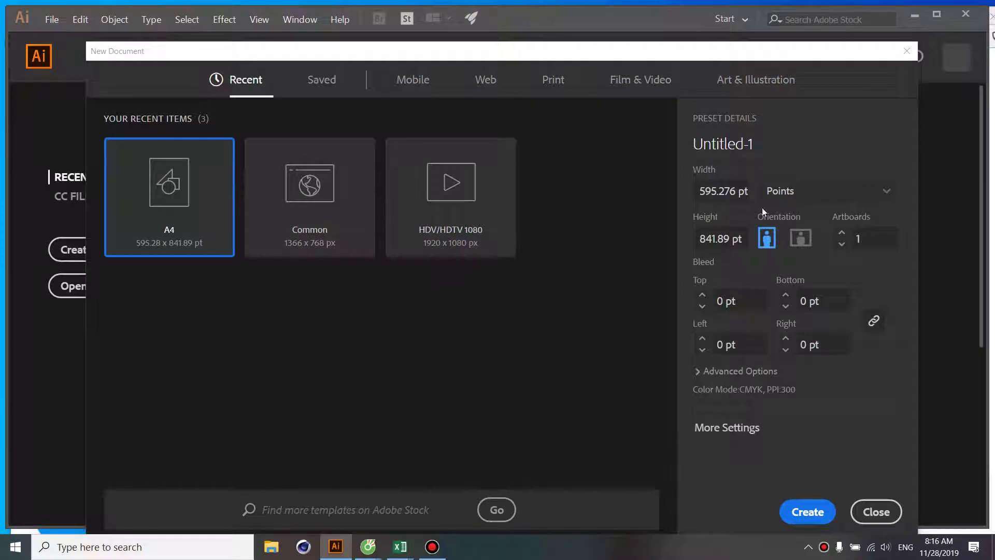
pyautogui.click(794, 193)
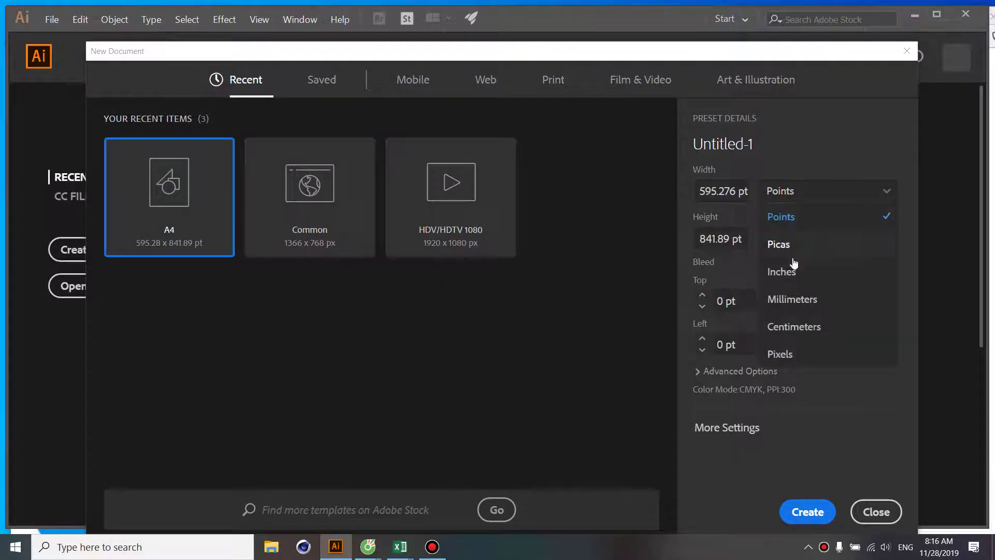
pyautogui.click(787, 329)
pyautogui.click(730, 193)
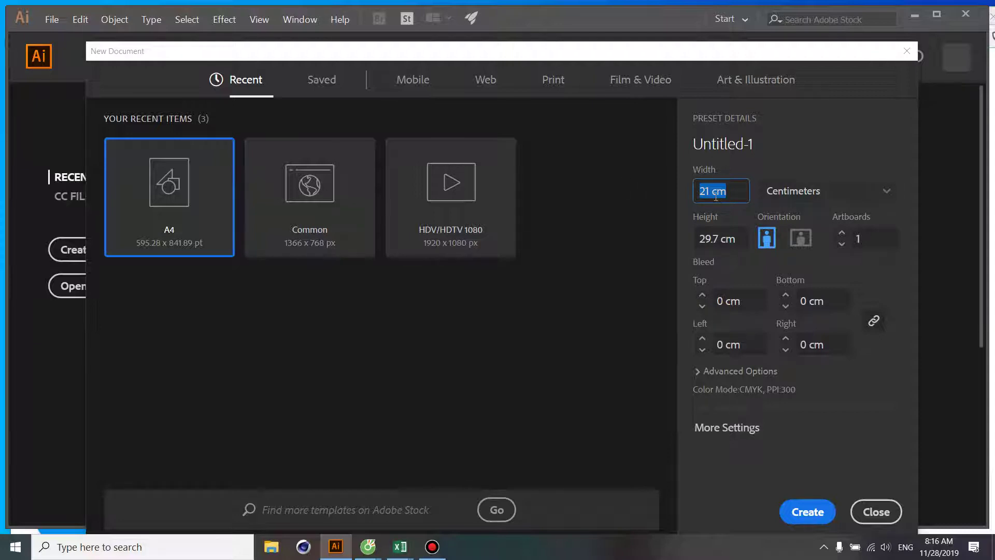
pyautogui.write('8')
pyautogui.click(709, 234)
pyautogui.write('1')
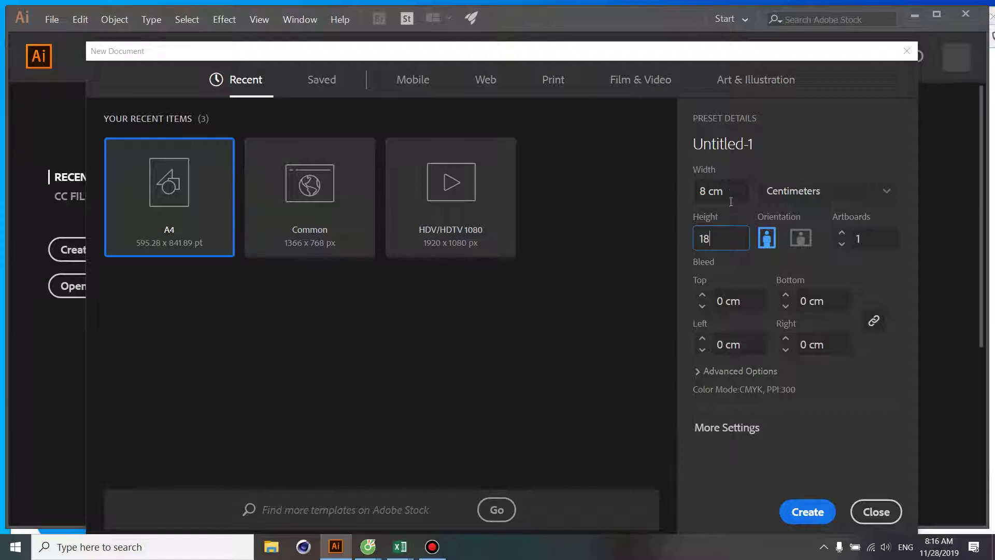
pyautogui.click(809, 512)
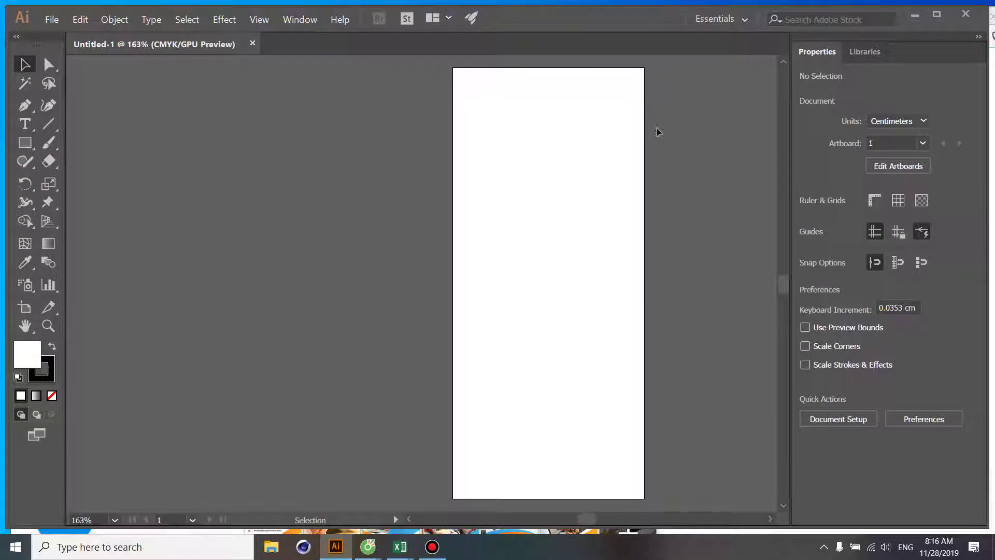
# - Pan the blank artboard aside and switch back to the Cốc Cốc browser
pyautogui.moveTo(544, 275); pyautogui.dragTo(374, 298)
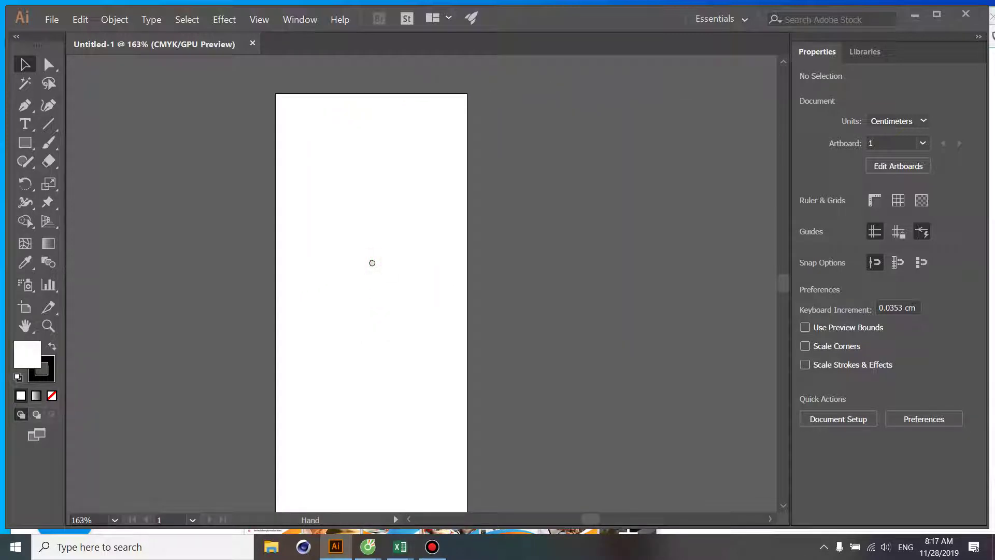
pyautogui.click(355, 362)
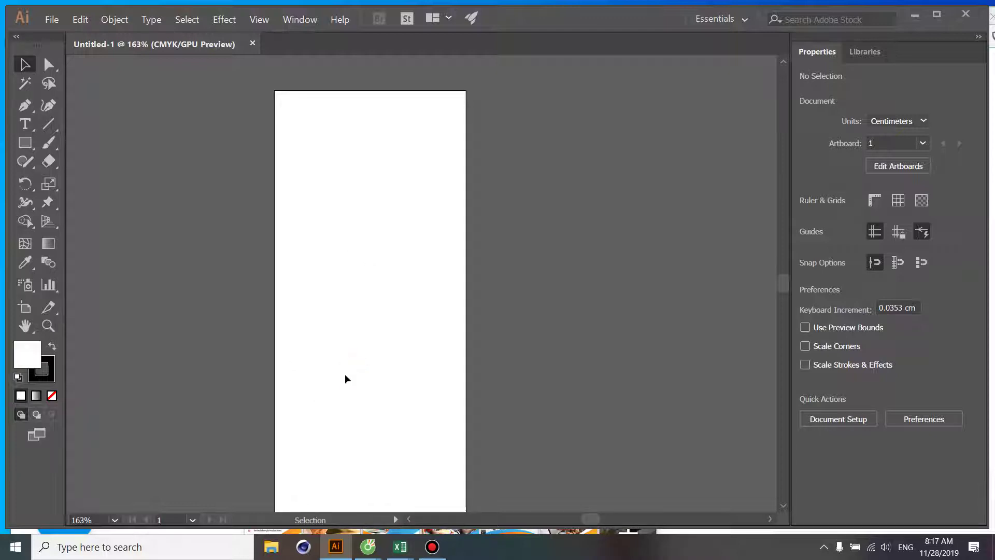
pyautogui.click(365, 351)
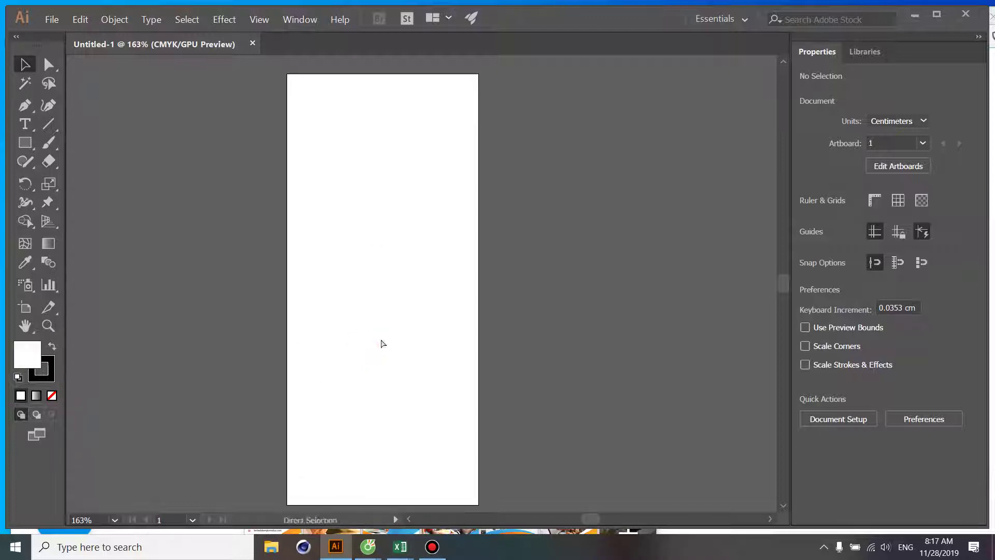
pyautogui.click(380, 340)
pyautogui.hotkey('alt', 'Tab')
pyautogui.hotkey('alt', 'Tab')
pyautogui.hotkey('alt', 'Tab')
pyautogui.hotkey('alt', 'Tab')
pyautogui.hotkey('alt', 'Tab')
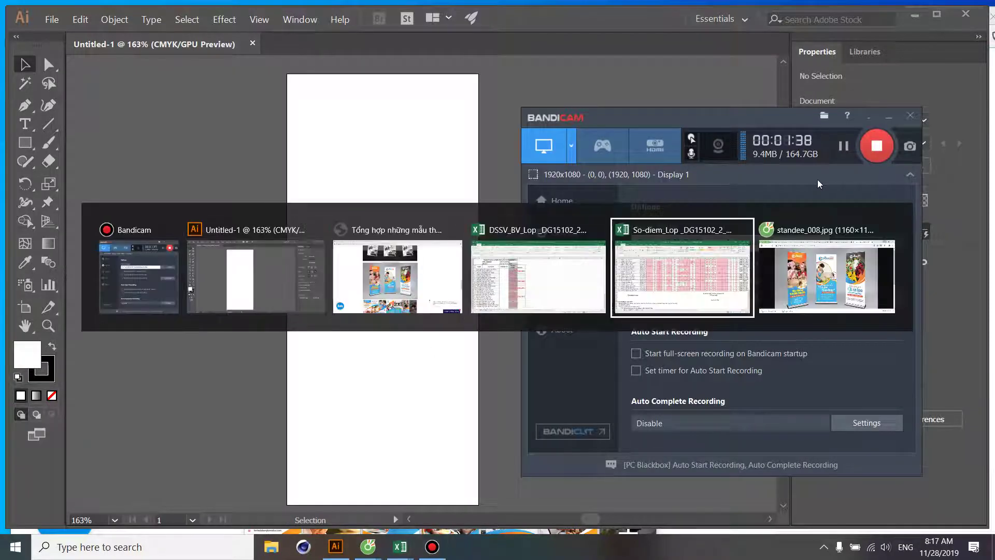
pyautogui.hotkey('alt', 'Tab')
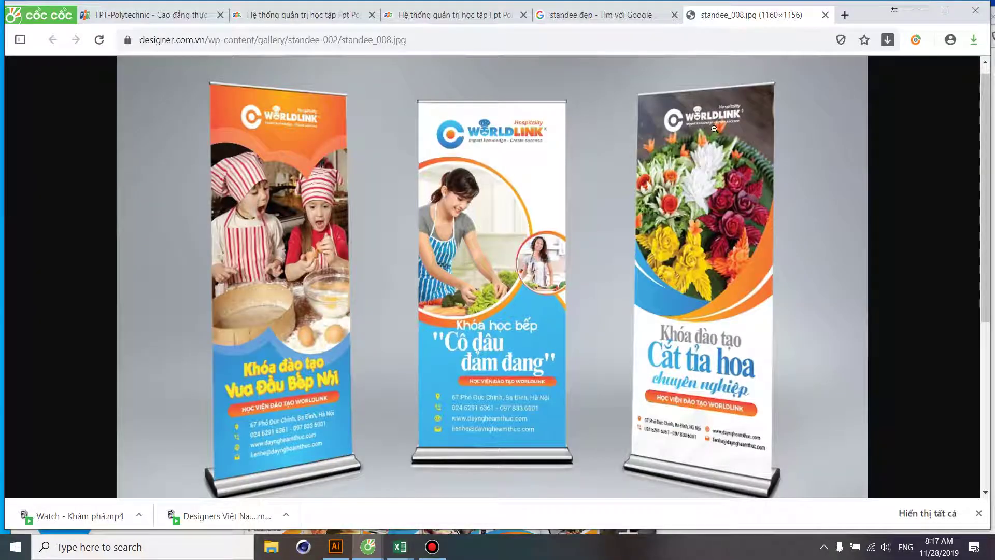
# - Copy the three-standee preview from the Google Images results and return to Illustrator
pyautogui.click(606, 16)
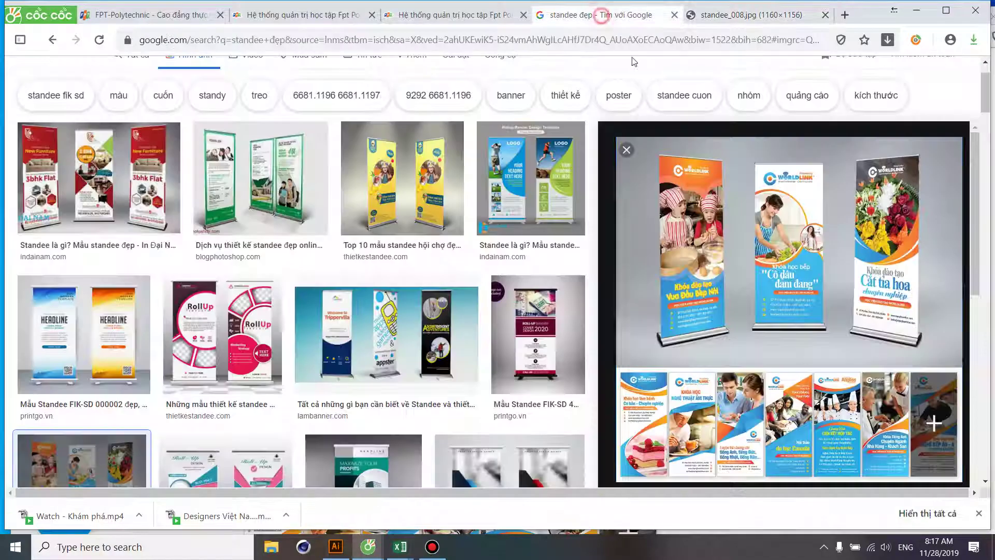
pyautogui.rightClick(885, 214)
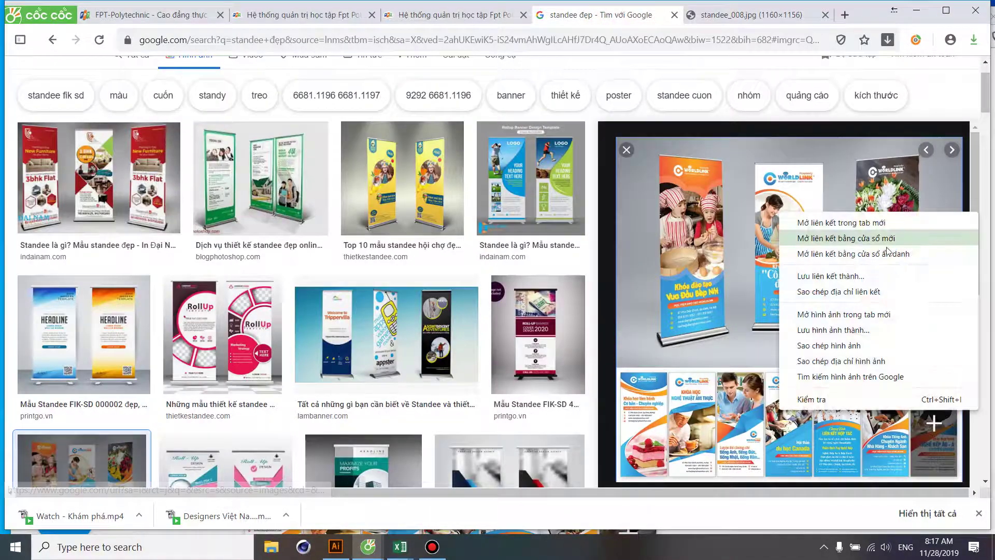
pyautogui.click(834, 345)
pyautogui.hotkey('alt', 'Tab')
pyautogui.hotkey('alt', 'Tab')
pyautogui.hotkey('alt', 'Tab')
pyautogui.hotkey('alt', 'Tab')
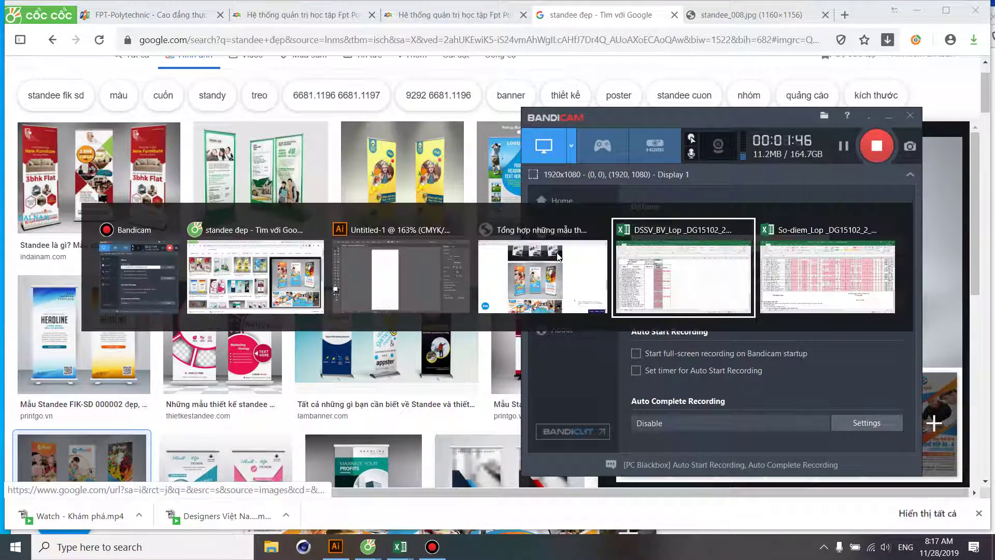
pyautogui.hotkey('alt', 'Tab')
pyautogui.hotkey('alt', 'Tab')
pyautogui.hotkey('alt', 'Tab')
pyautogui.hotkey('alt', 'Tab')
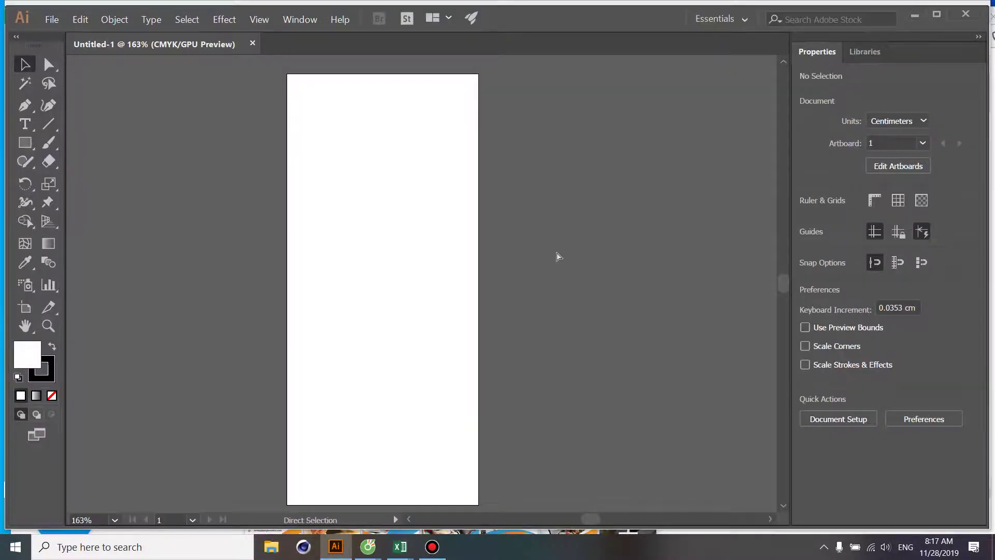
# - Paste the standee reference photo and shrink it beside the artboard
pyautogui.hotkey('ctrl', 'v')
pyautogui.moveTo(590, 225); pyautogui.dragTo(327, 188)
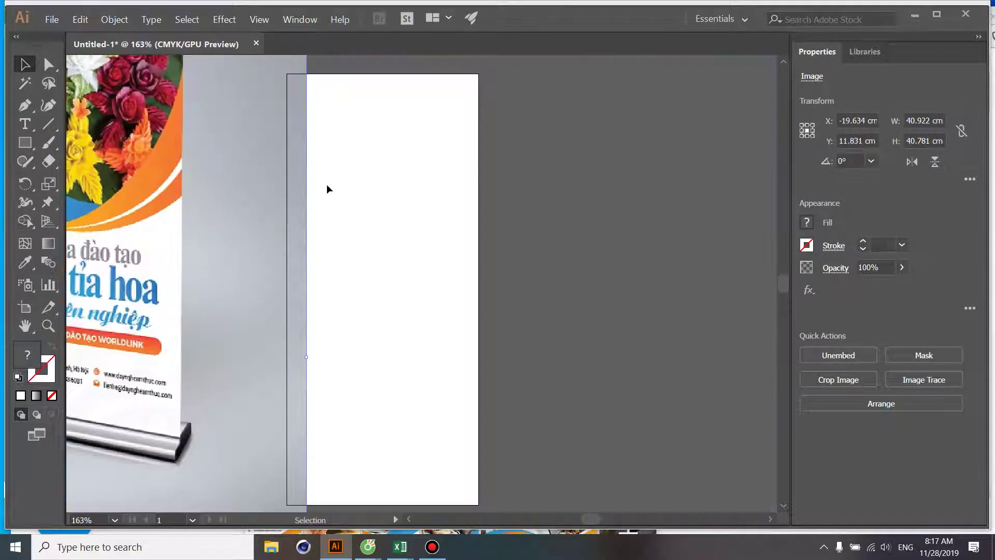
pyautogui.moveTo(425, 189); pyautogui.dragTo(666, 222)
pyautogui.moveTo(507, 83); pyautogui.dragTo(415, 153)
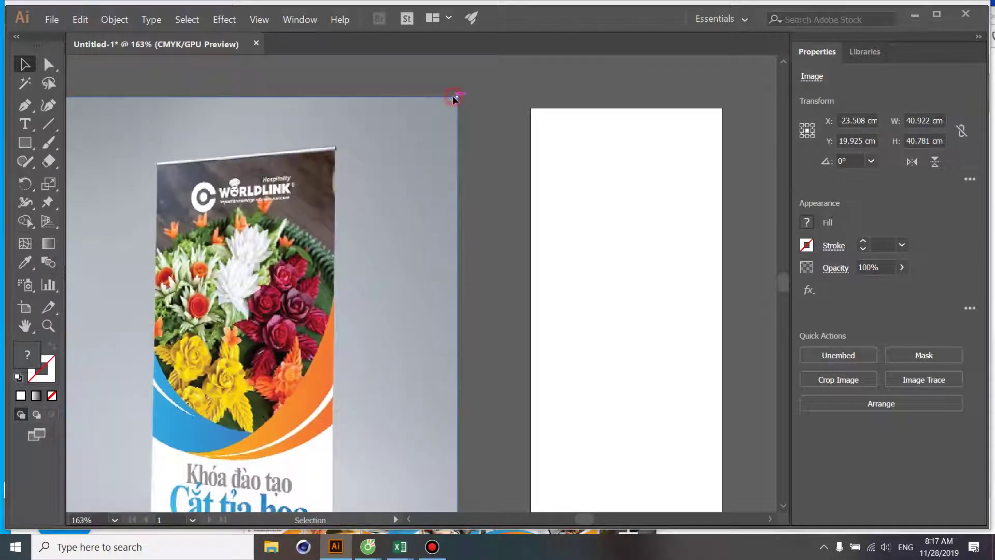
pyautogui.moveTo(454, 98); pyautogui.dragTo(261, 298)
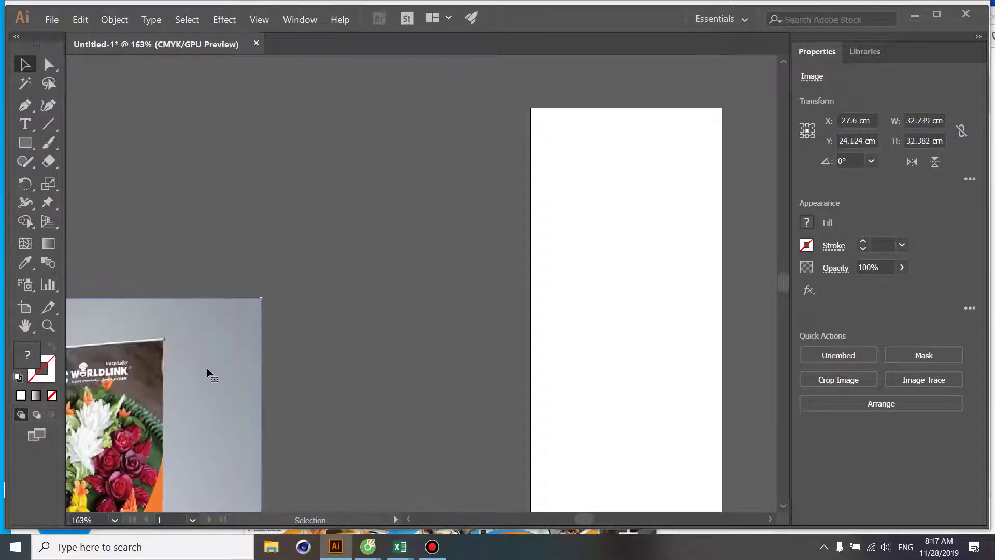
pyautogui.moveTo(210, 373); pyautogui.dragTo(449, 162)
pyautogui.moveTo(501, 87); pyautogui.dragTo(406, 204)
pyautogui.moveTo(340, 268)
pyautogui.mouseDown()
pyautogui.moveTo(393, 178)
pyautogui.moveTo(302, 159)
pyautogui.mouseUp()
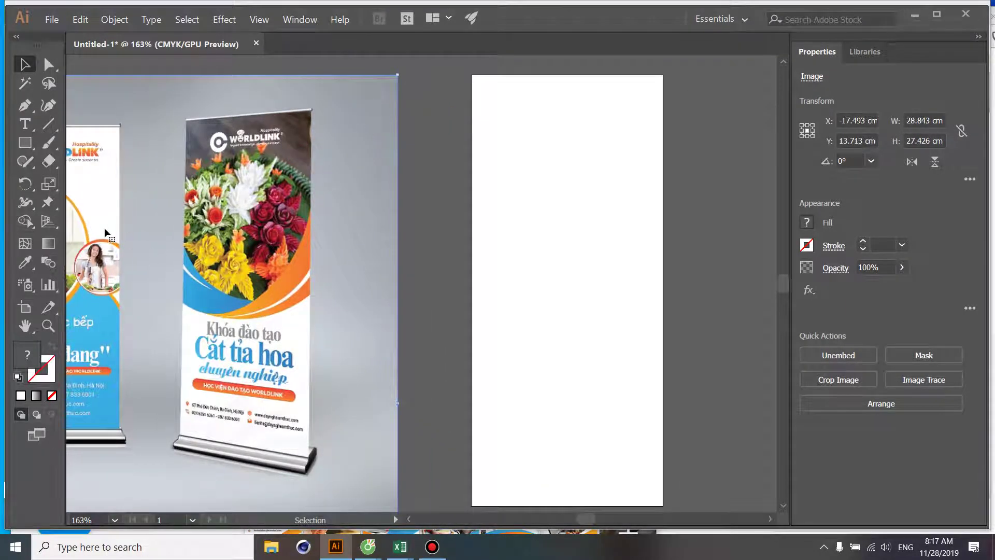
pyautogui.moveTo(247, 167); pyautogui.dragTo(381, 164)
pyautogui.moveTo(380, 281); pyautogui.dragTo(218, 296)
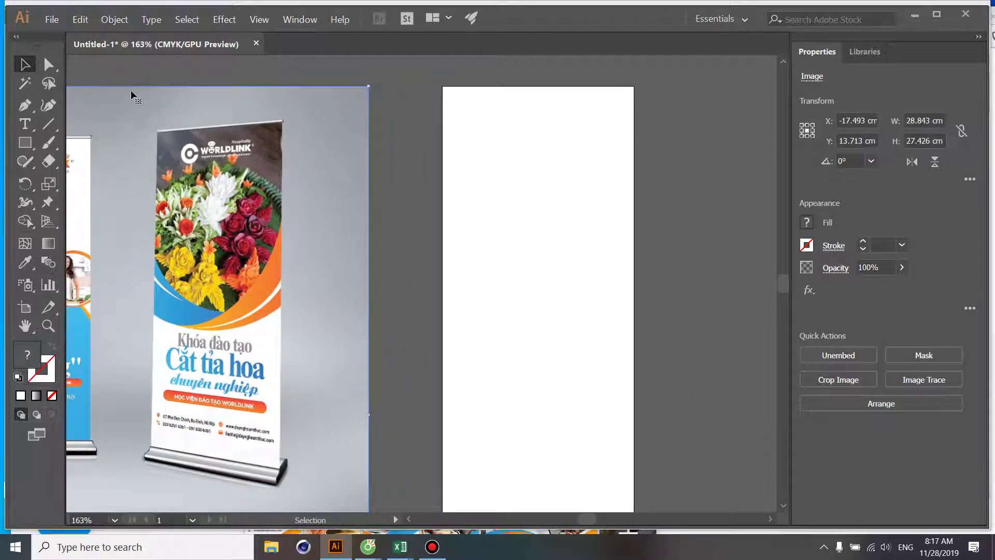
# - Lock the reference image with Object > Lock > Selection and pan to view it
pyautogui.click(90, 19)
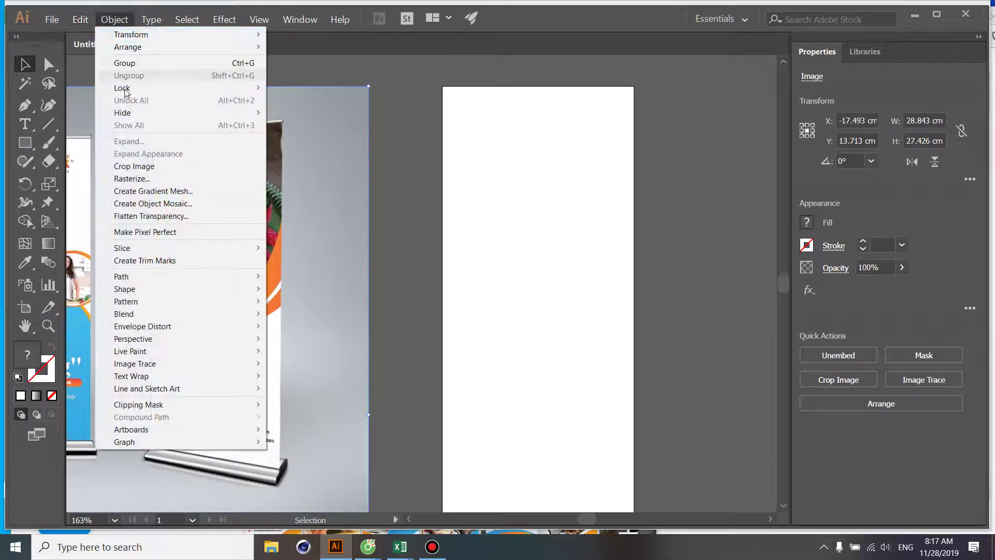
pyautogui.click(161, 88)
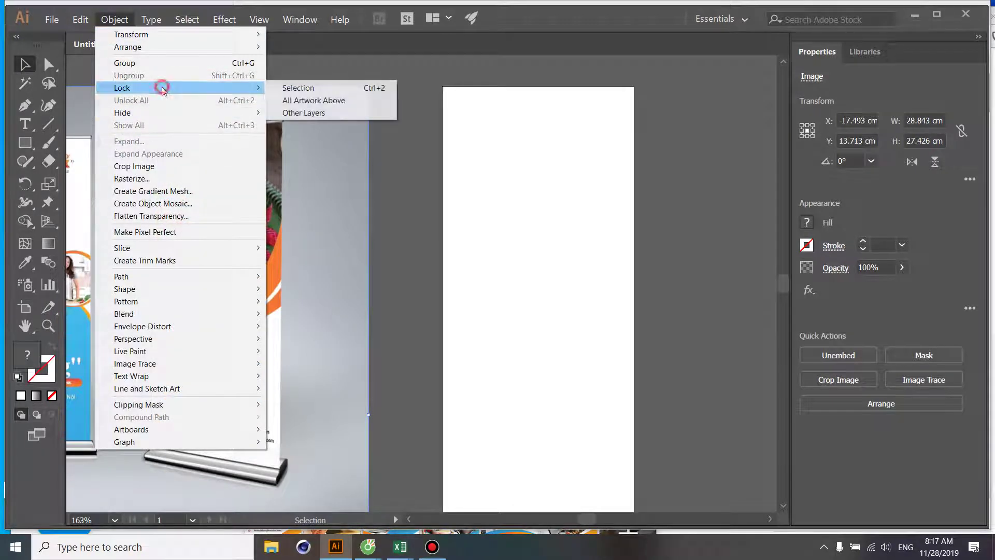
pyautogui.click(285, 88)
pyautogui.moveTo(304, 183); pyautogui.dragTo(320, 150)
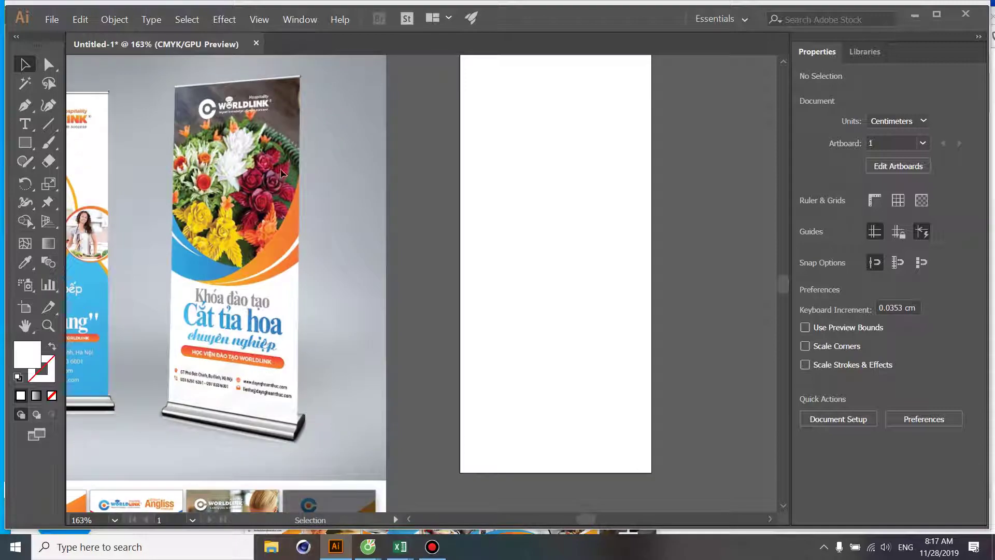
pyautogui.moveTo(282, 173)
pyautogui.mouseDown()
pyautogui.moveTo(335, 262)
pyautogui.moveTo(216, 183)
pyautogui.moveTo(201, 211)
pyautogui.mouseUp()
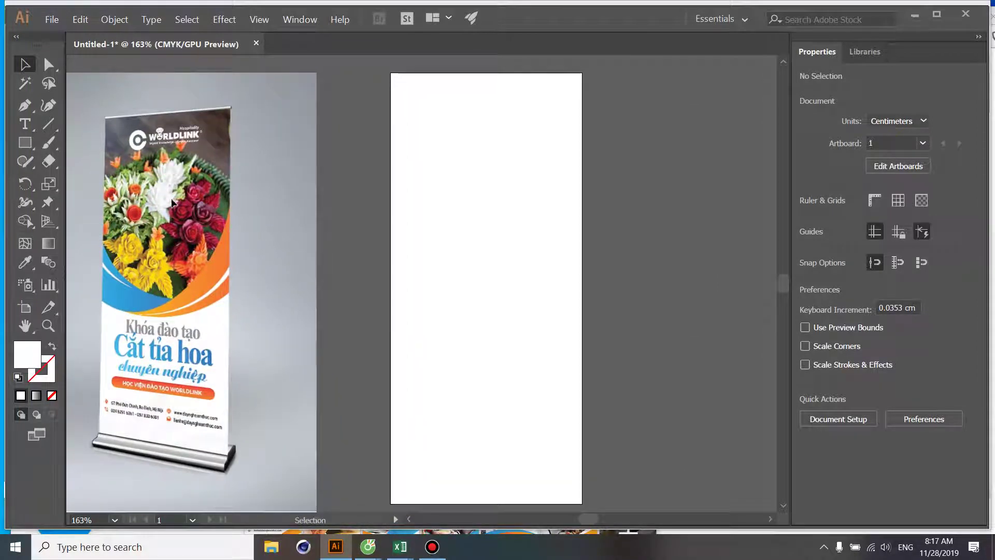
pyautogui.click(284, 90)
pyautogui.click(240, 115)
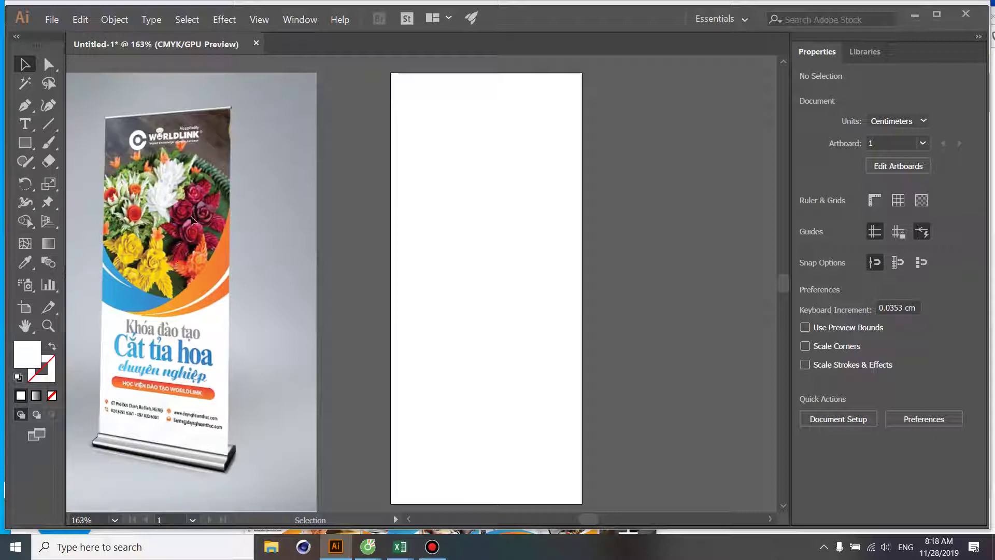
pyautogui.moveTo(368, 546)
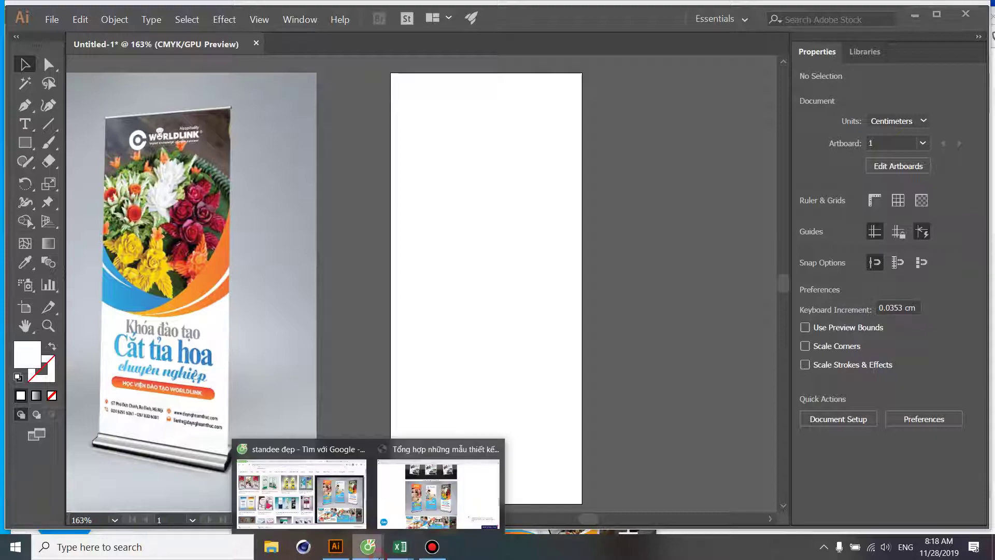
# - Search Google Images in Cốc Cốc for 'flower'
pyautogui.click(430, 510)
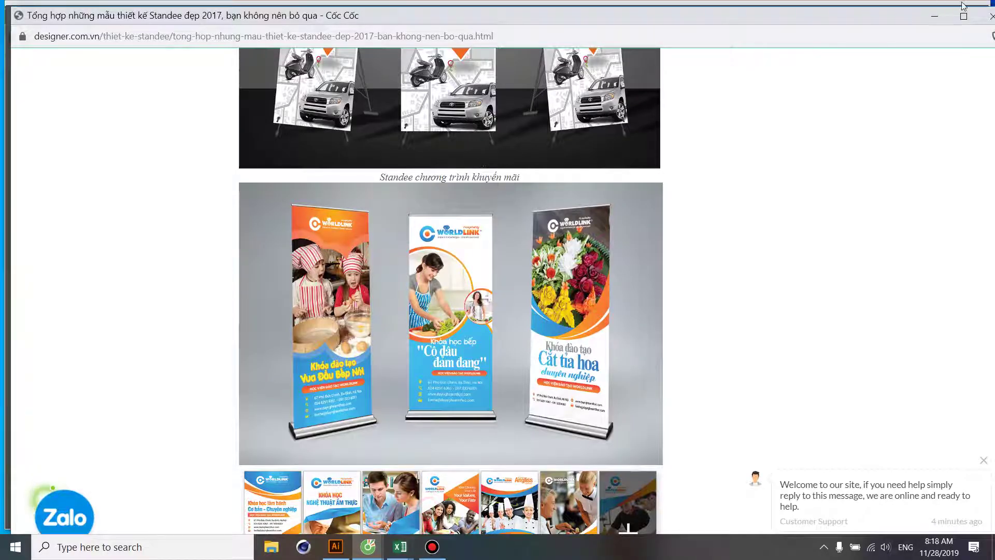
pyautogui.click(990, 16)
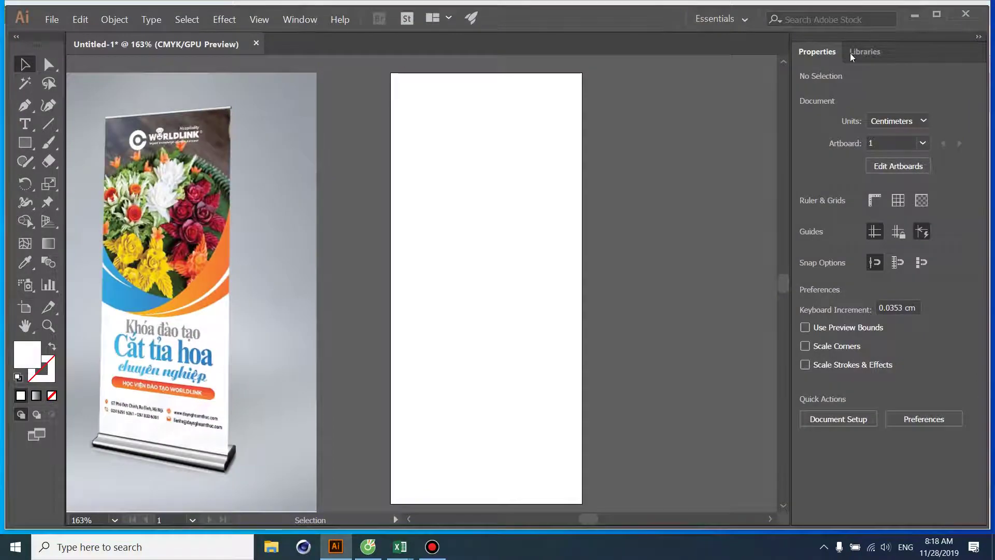
pyautogui.hotkey('alt', 'Tab')
pyautogui.hotkey('alt', 'Tab')
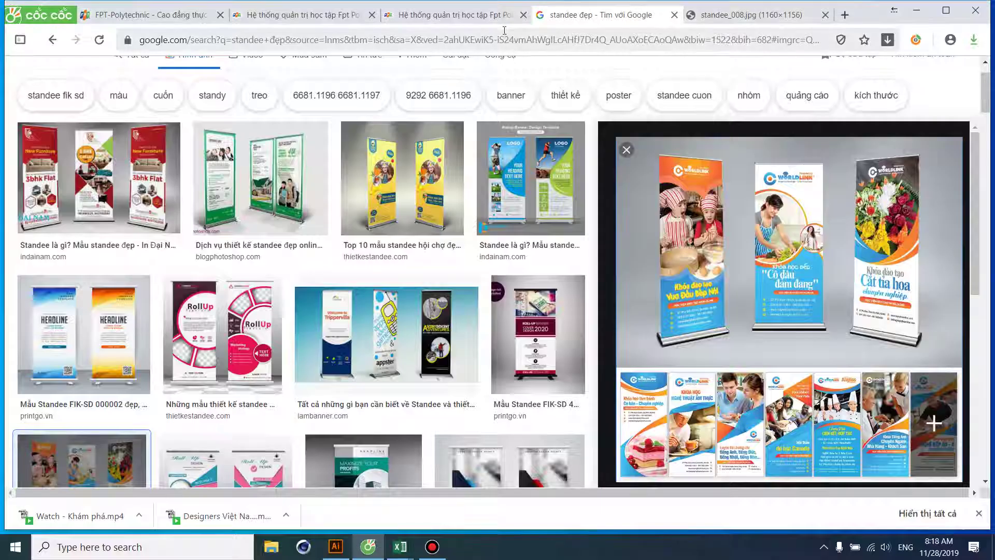
pyautogui.scroll(2, 376, 164)
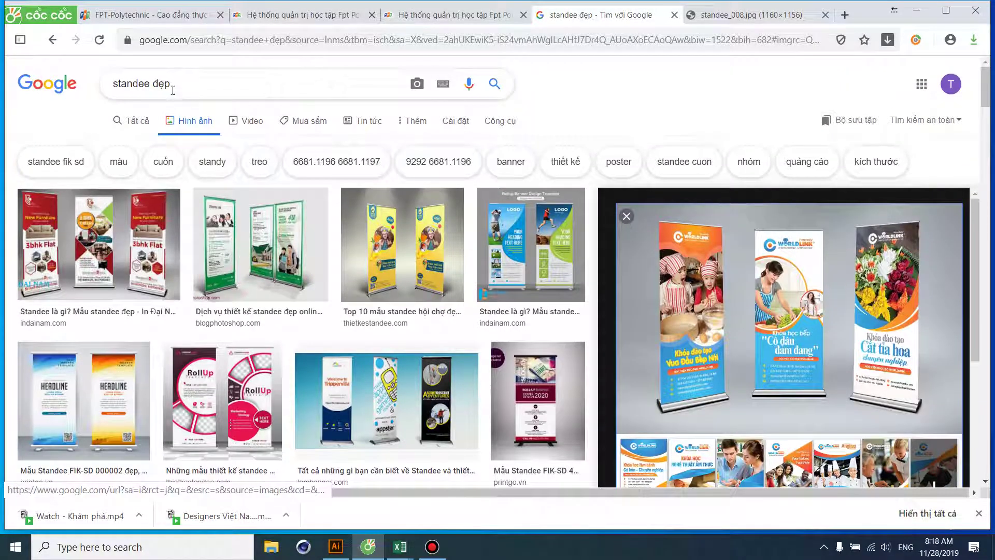
pyautogui.click(175, 86)
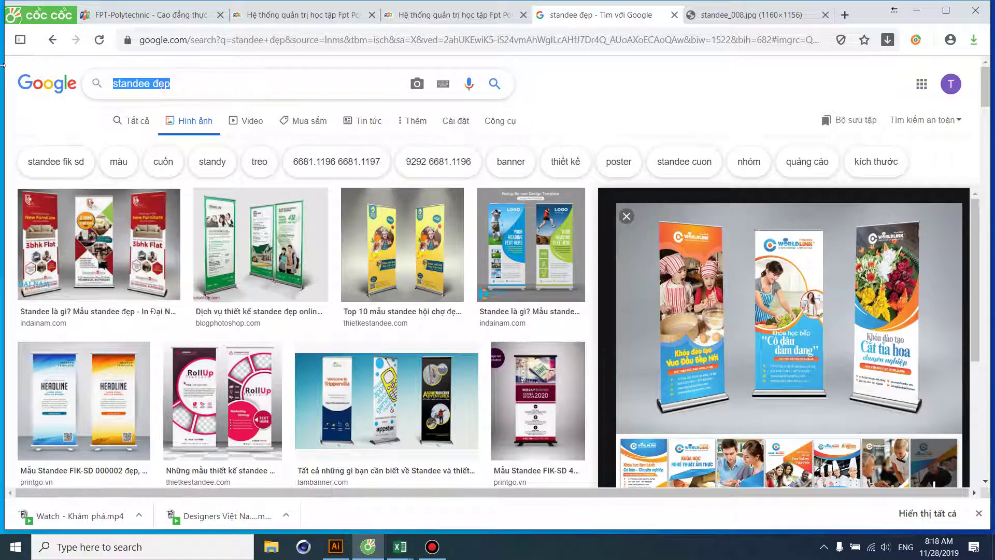
pyautogui.write('flo')
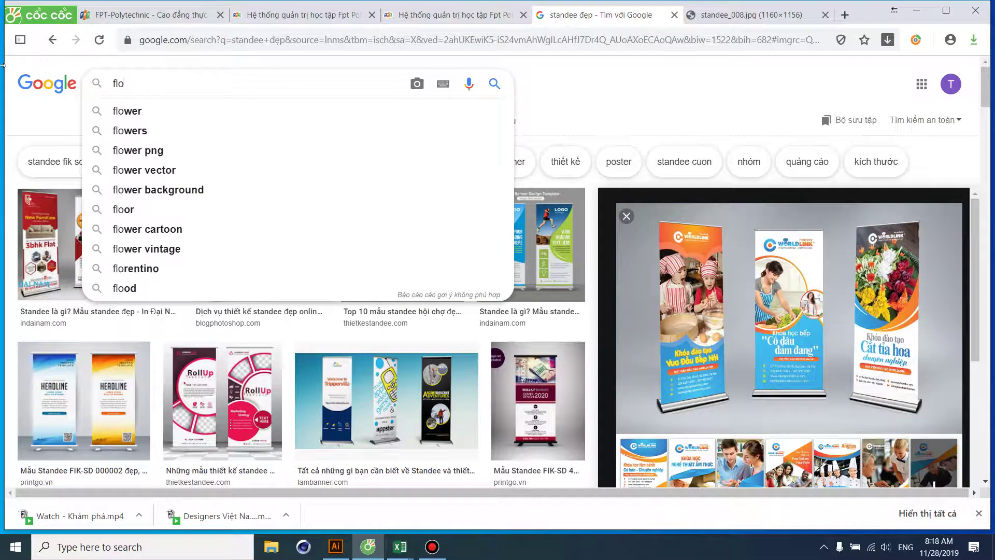
pyautogui.write('wer')
pyautogui.press('Return')
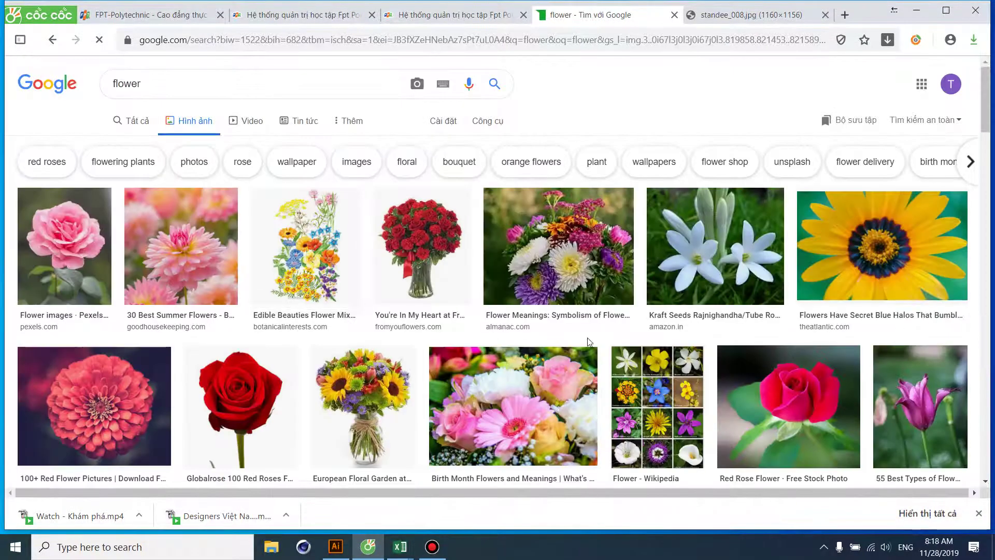
pyautogui.hotkey('alt', 'Tab')
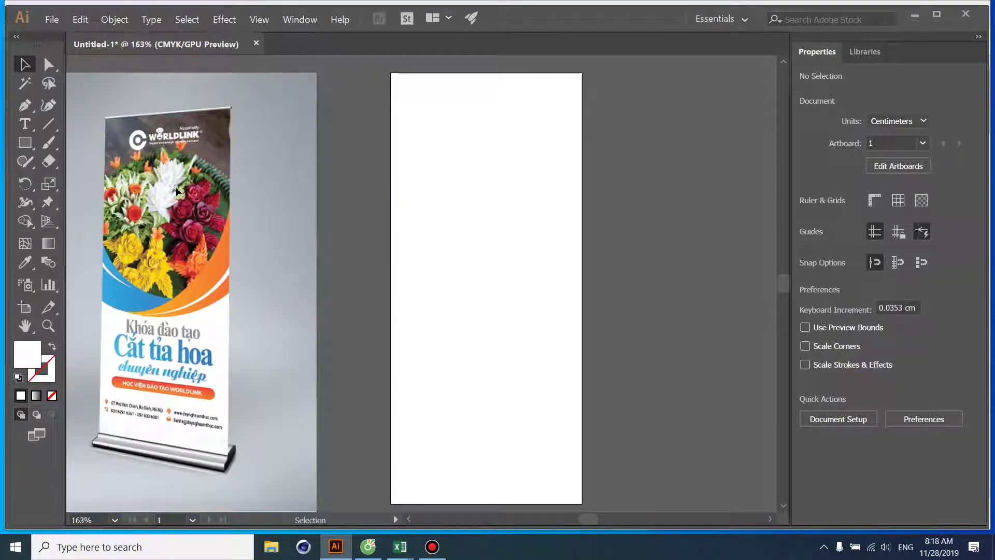
pyautogui.hotkey('alt', 'Tab')
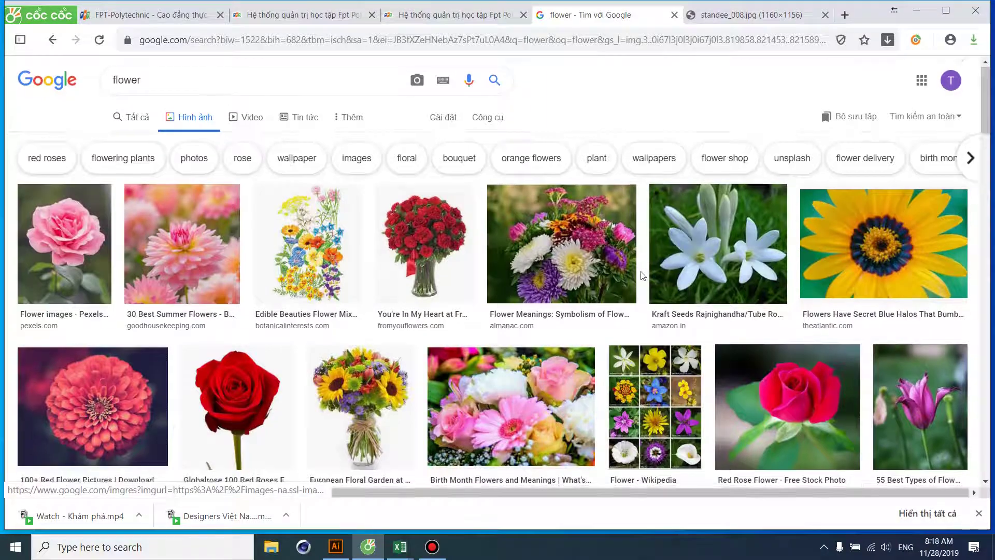
# - Copy the pink bouquet photo from the results and return to Illustrator
pyautogui.scroll(-3, 643, 274)
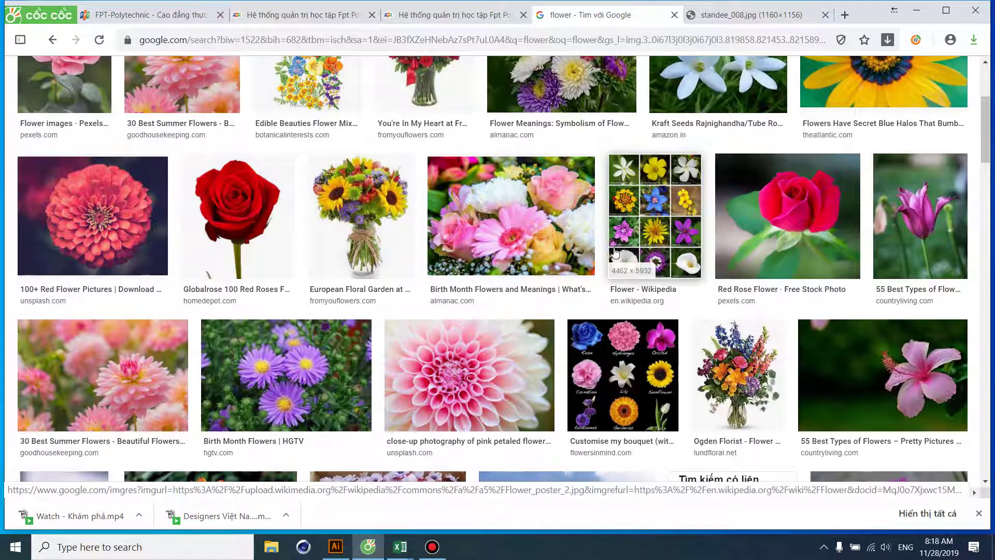
pyautogui.scroll(-5, 575, 321)
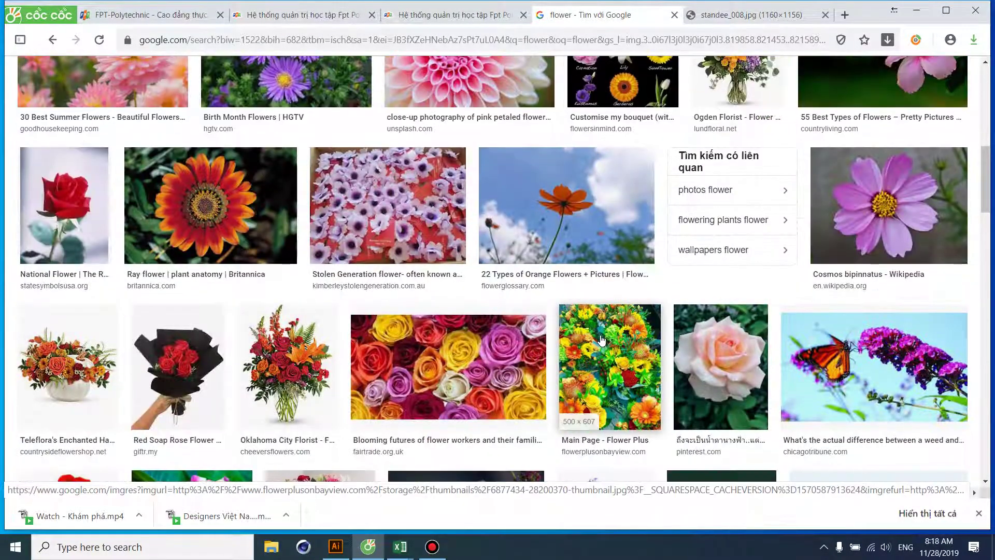
pyautogui.scroll(5, 601, 340)
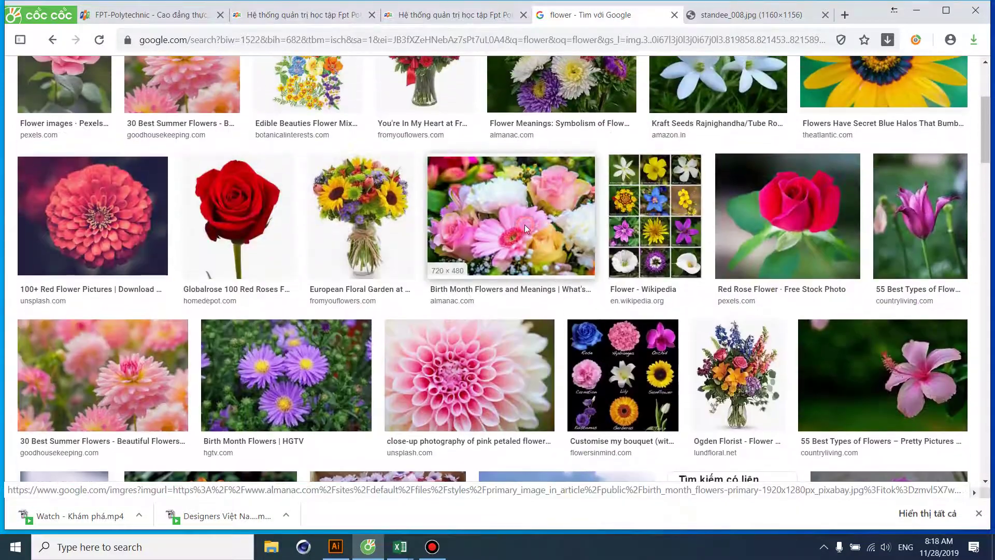
pyautogui.click(525, 225)
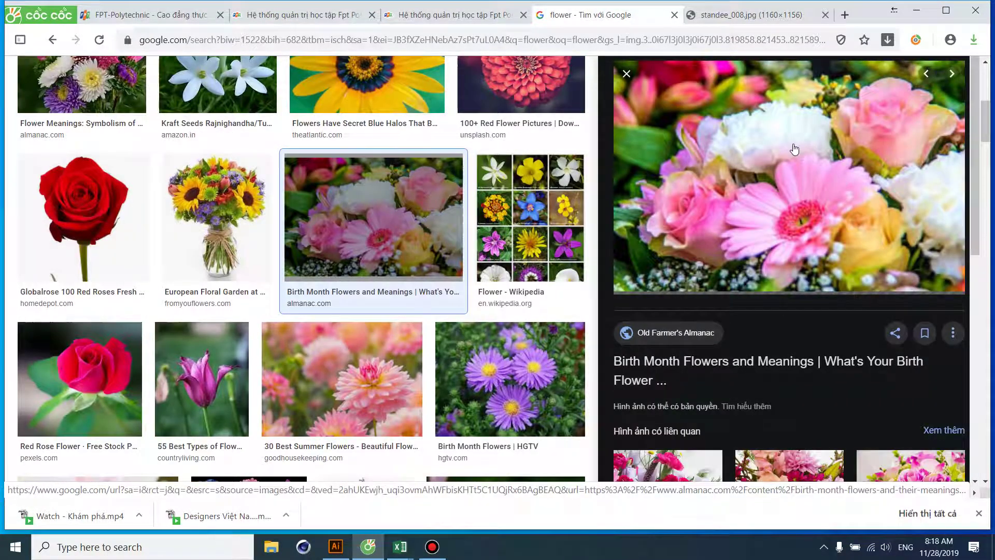
pyautogui.rightClick(760, 148)
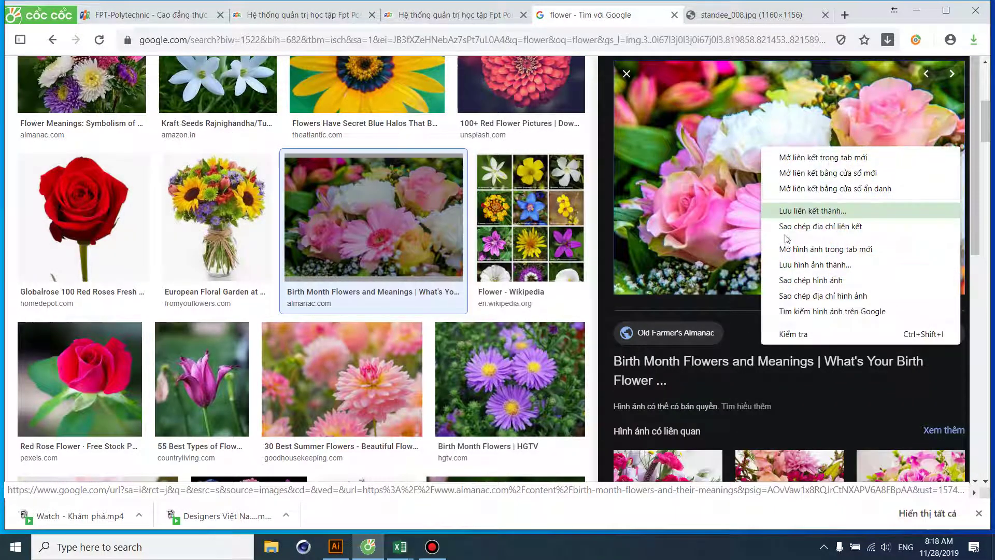
pyautogui.click(789, 280)
pyautogui.hotkey('alt', 'Tab')
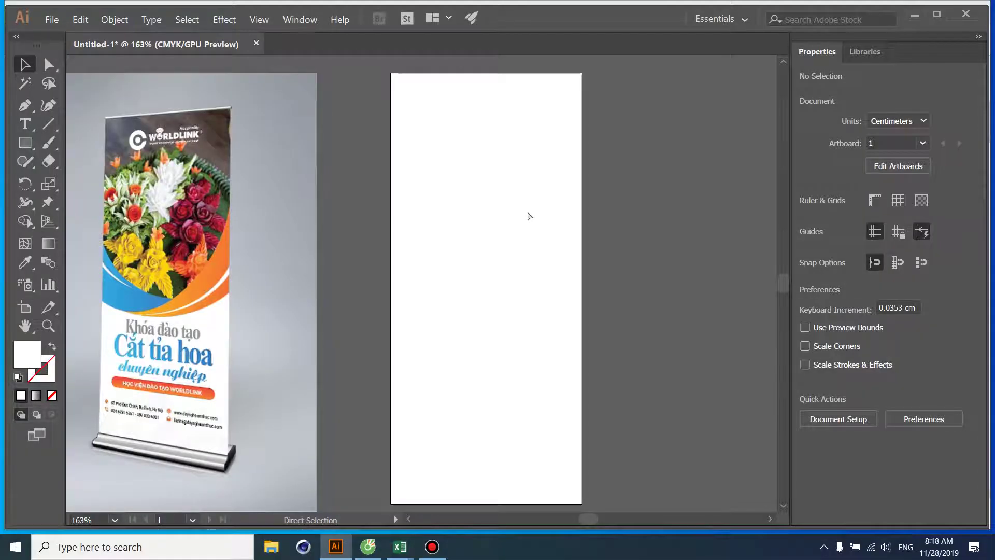
# - Paste the bouquet photo and scale it to about 16.3 × 10.8 cm over the artboard top
pyautogui.hotkey('ctrl', 'v')
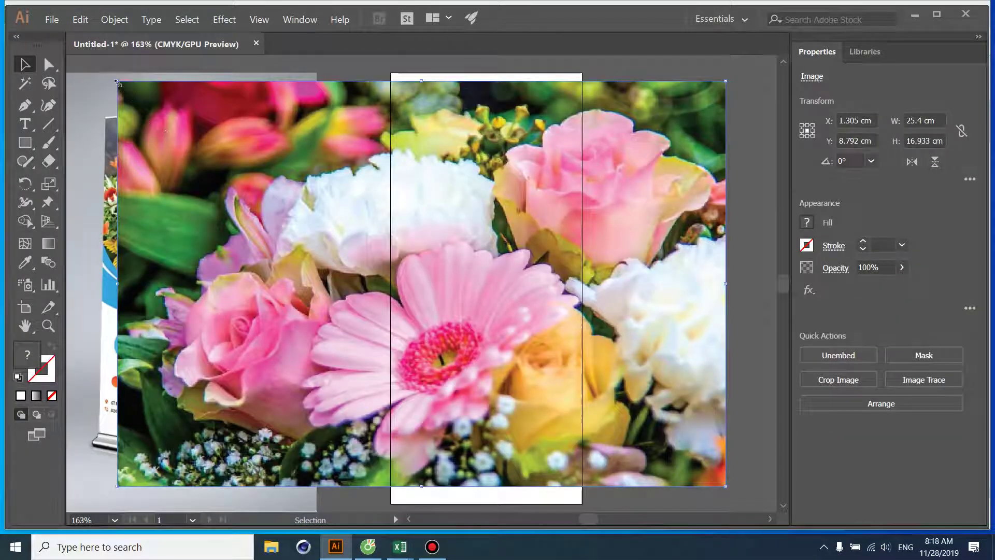
pyautogui.moveTo(118, 81); pyautogui.dragTo(264, 179)
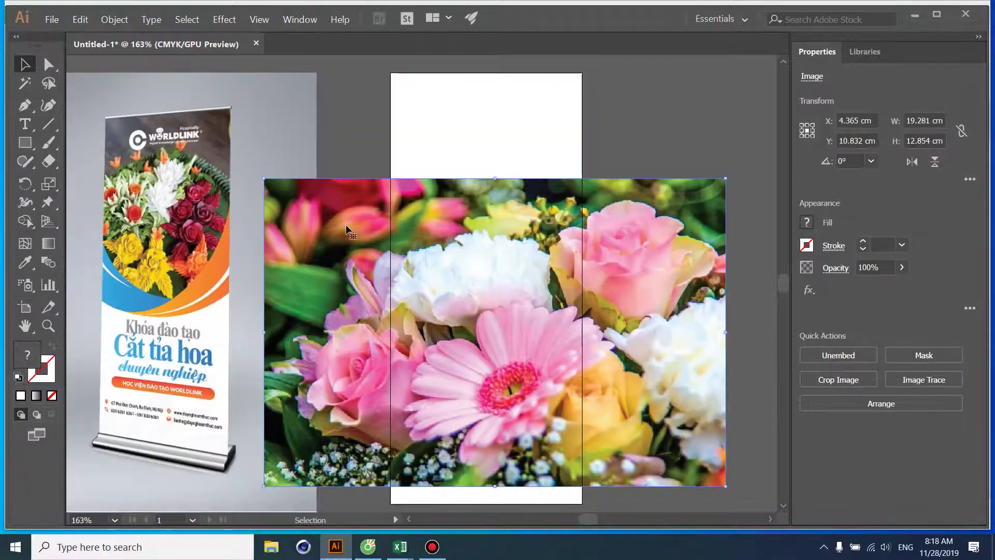
pyautogui.moveTo(348, 229); pyautogui.dragTo(349, 107)
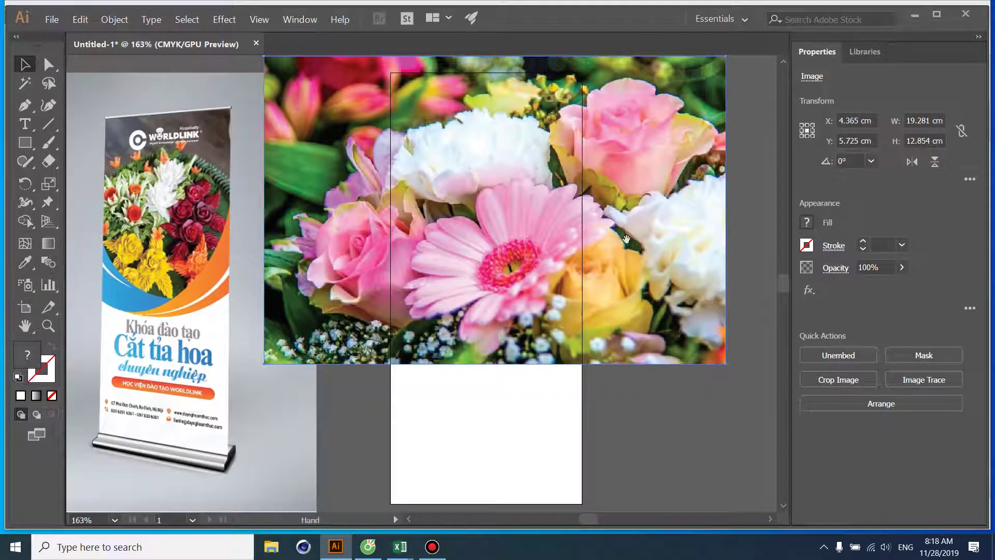
pyautogui.scroll(3, 630, 243)
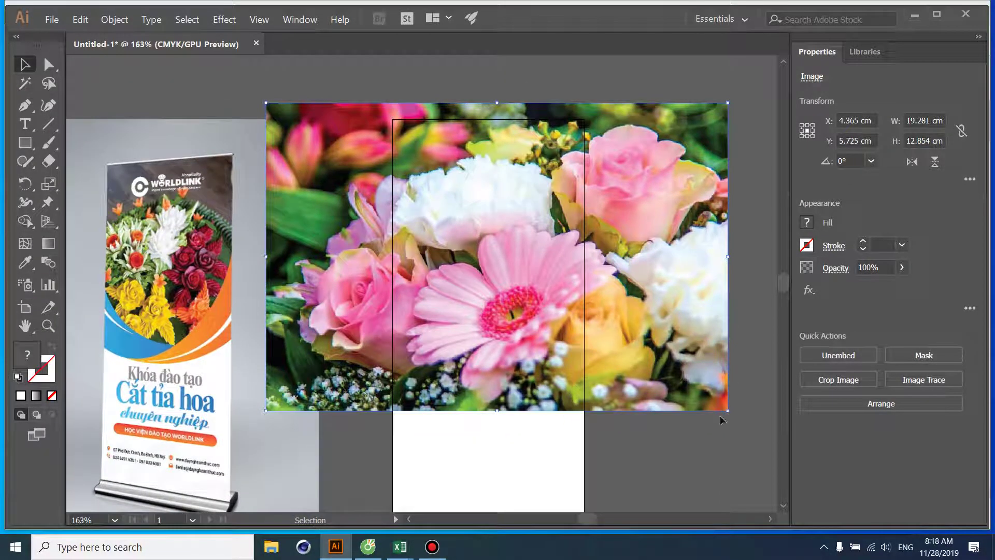
pyautogui.moveTo(727, 410); pyautogui.dragTo(656, 362)
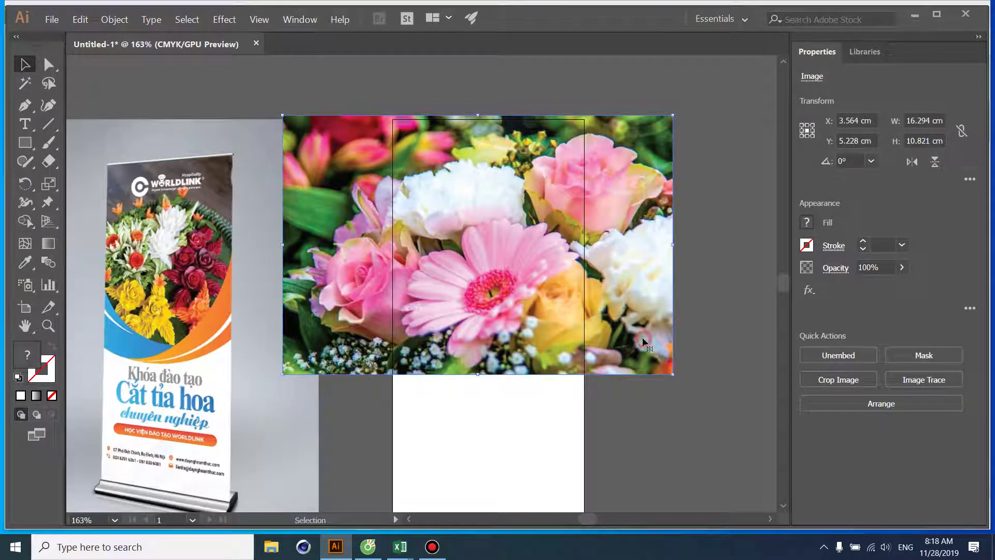
pyautogui.click(374, 99)
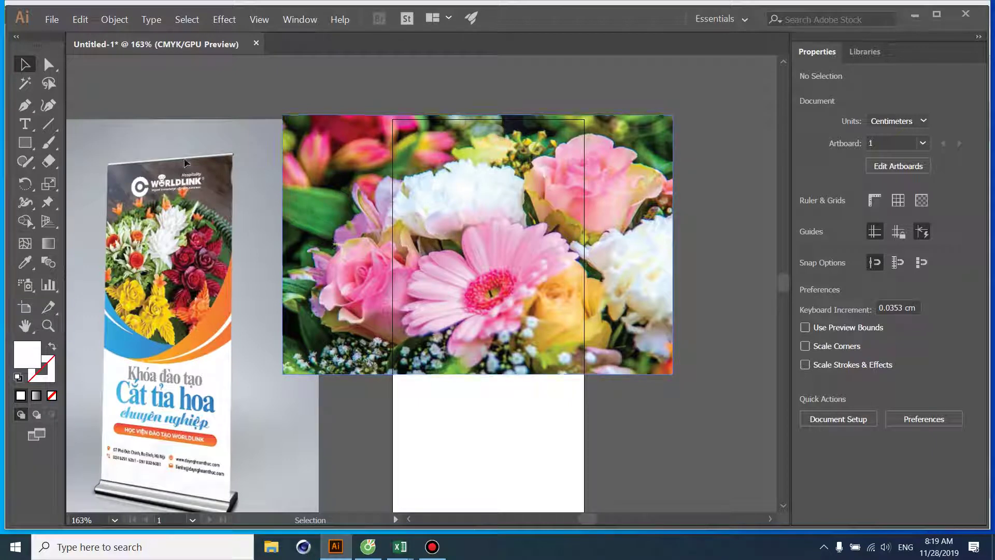
# - Draw a closed Pen shape across the artboard top with a curved bottom edge
pyautogui.click(24, 105)
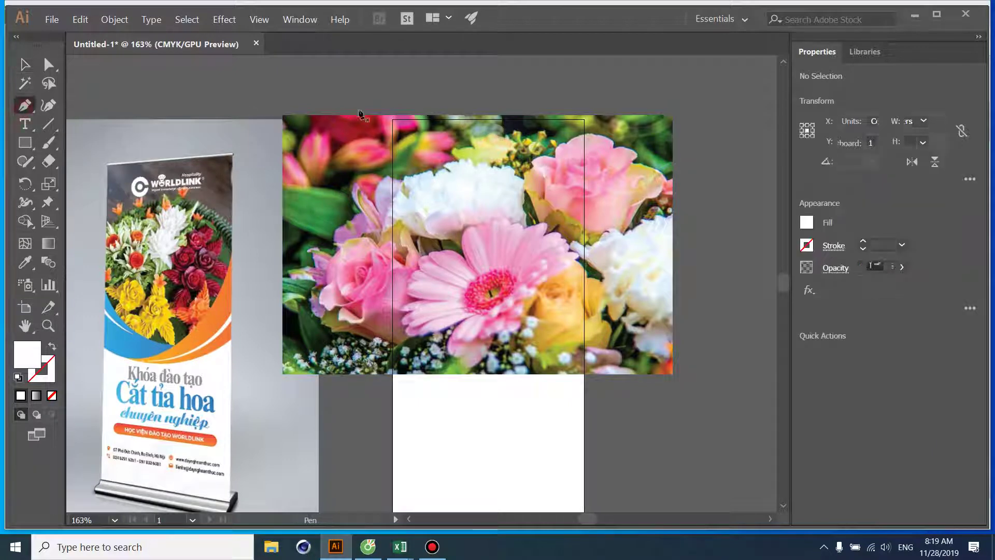
pyautogui.click(392, 120)
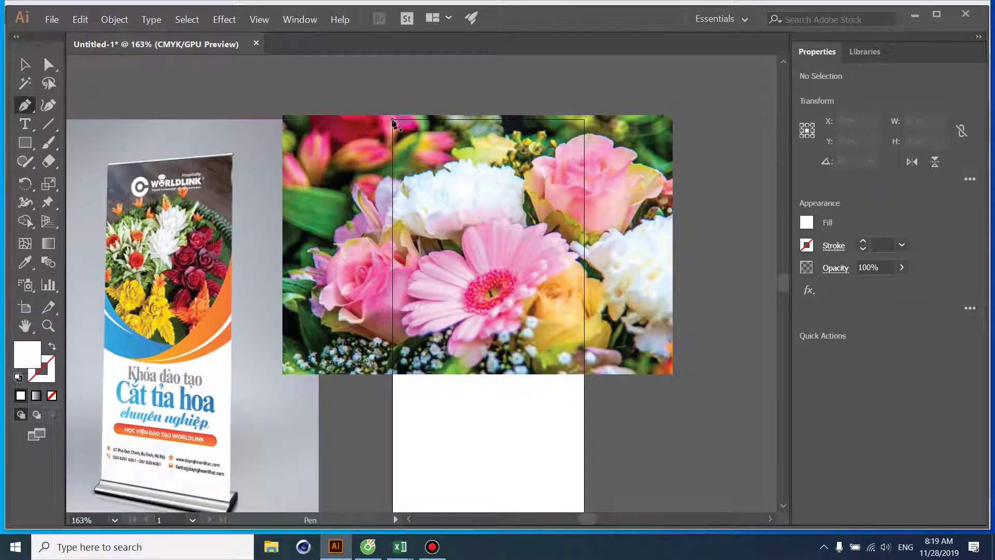
pyautogui.click(584, 120)
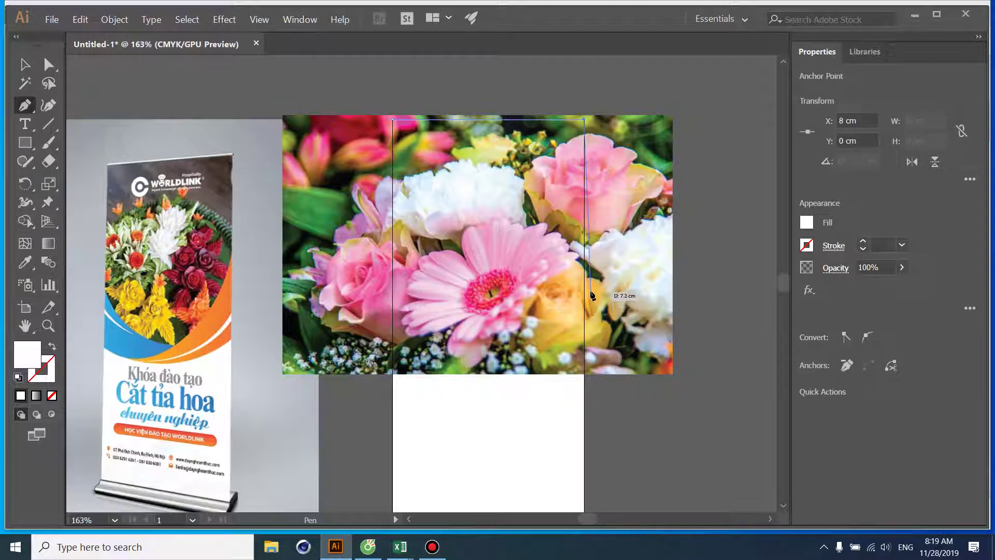
pyautogui.click(585, 317)
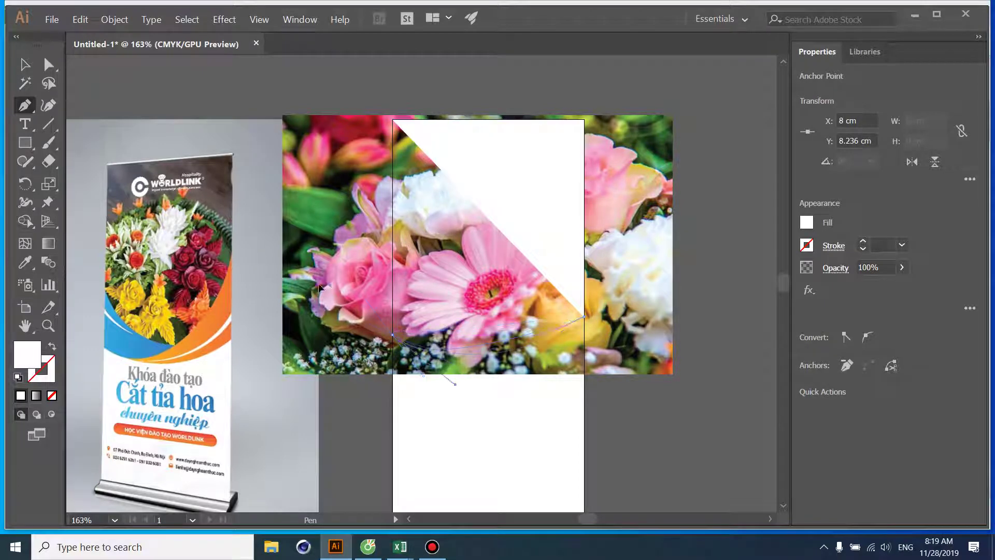
pyautogui.moveTo(392, 335); pyautogui.dragTo(248, 285)
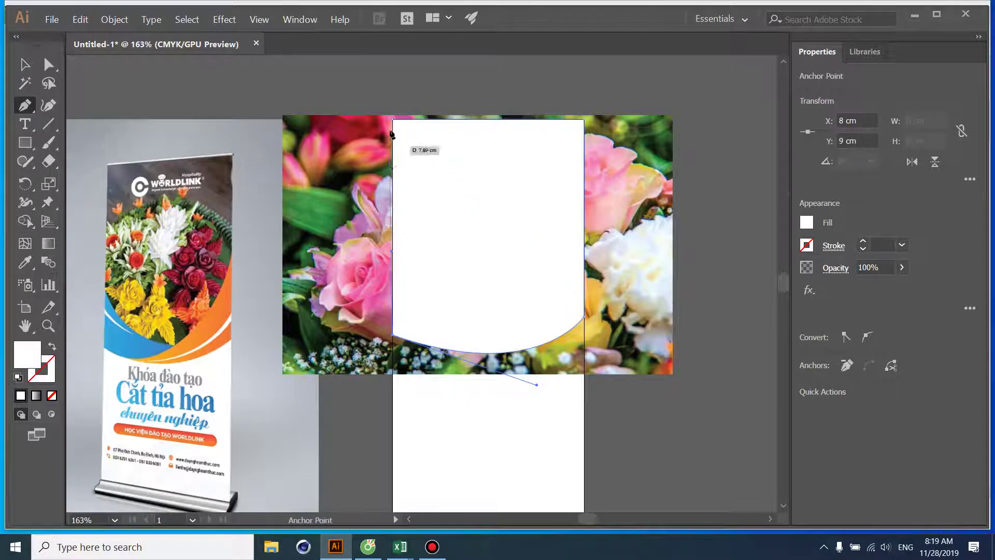
pyautogui.click(393, 120)
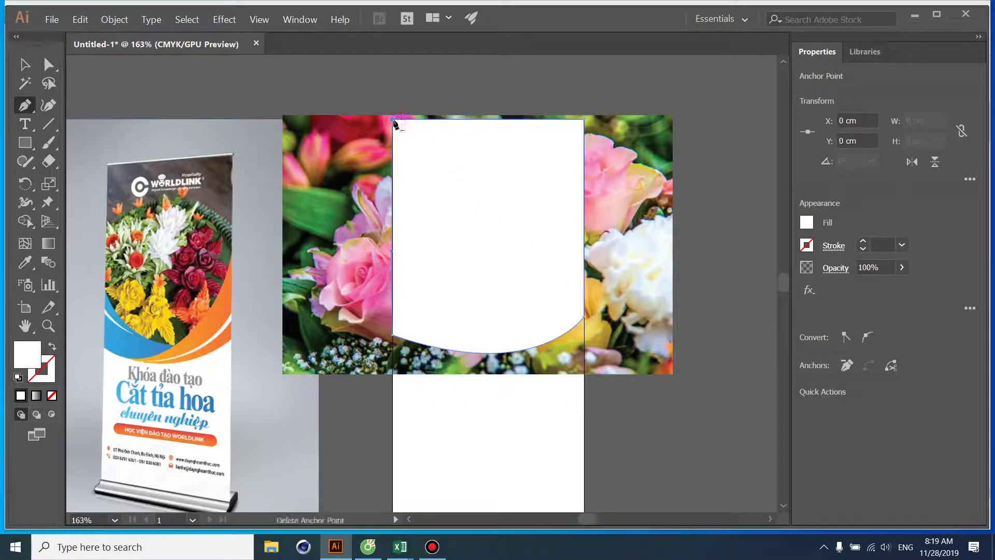
pyautogui.press('v')
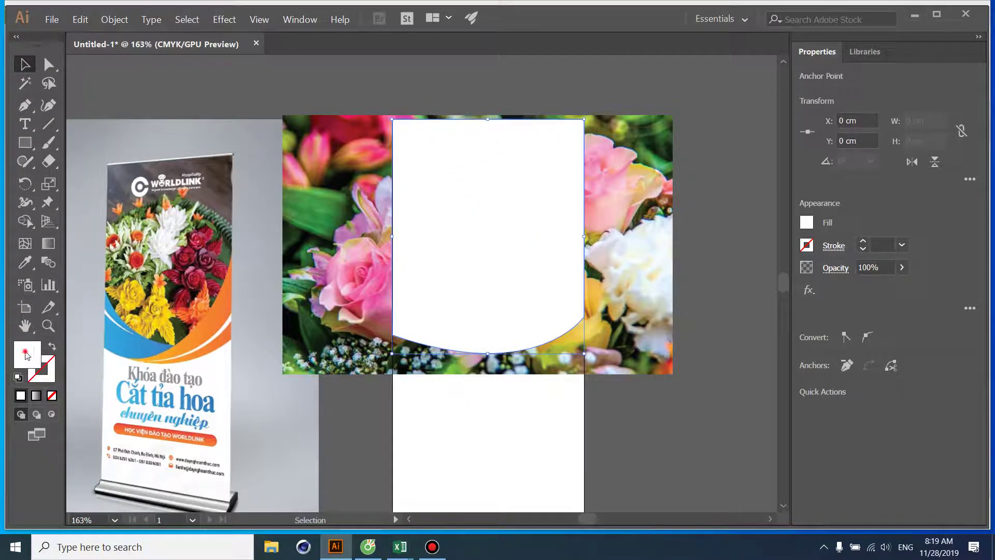
pyautogui.doubleClick(26, 352)
# - Fill the curved shape with red E20505
pyautogui.write('E20505')
pyautogui.click(662, 173)
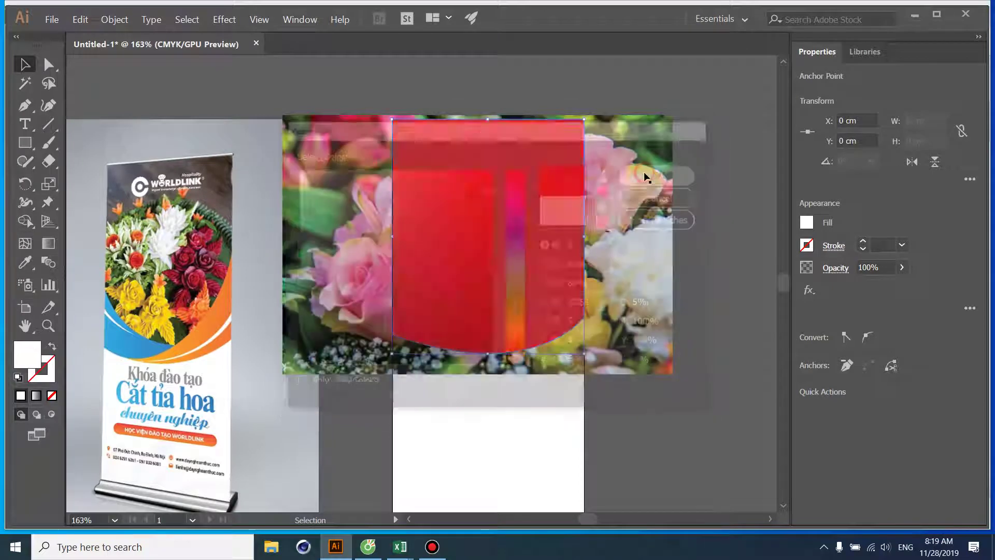
pyautogui.click(675, 97)
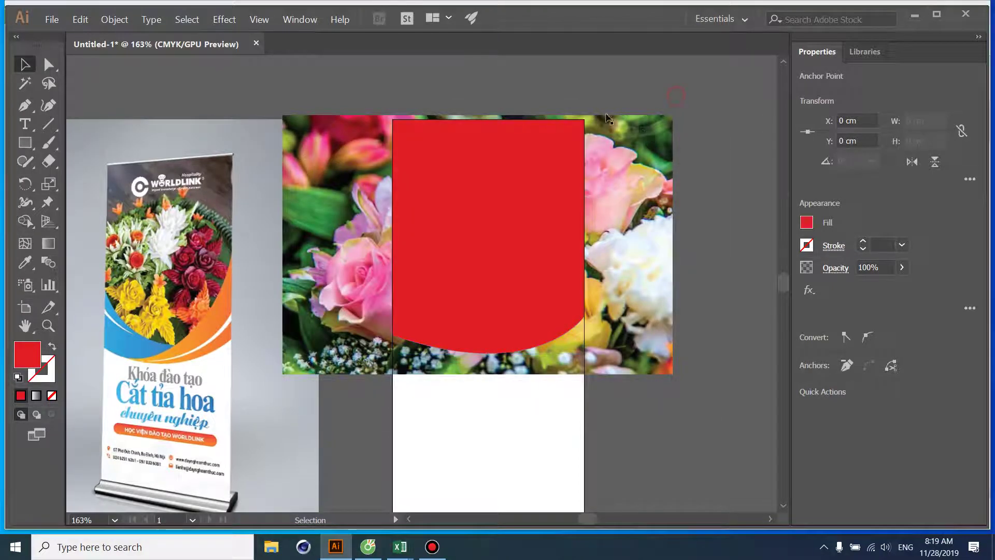
# - Clip the flower photo inside the red curved shape with a clipping mask
pyautogui.click(511, 201)
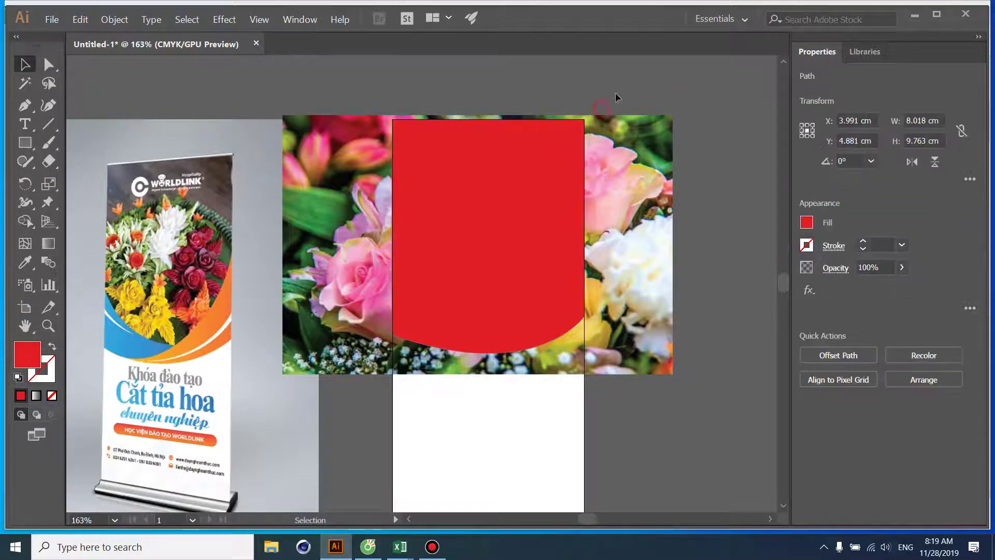
pyautogui.click(619, 93)
pyautogui.click(548, 146)
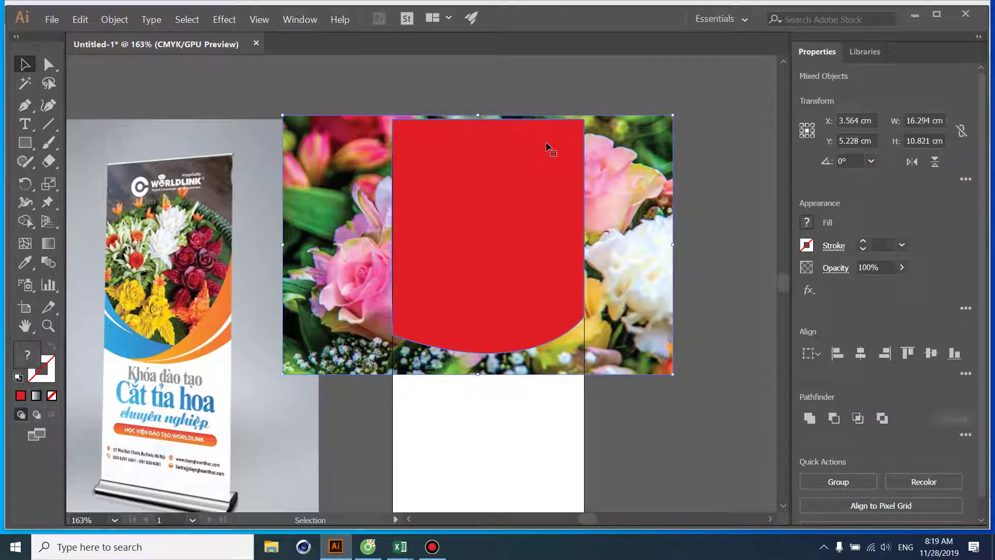
pyautogui.click(549, 90)
pyautogui.click(450, 150)
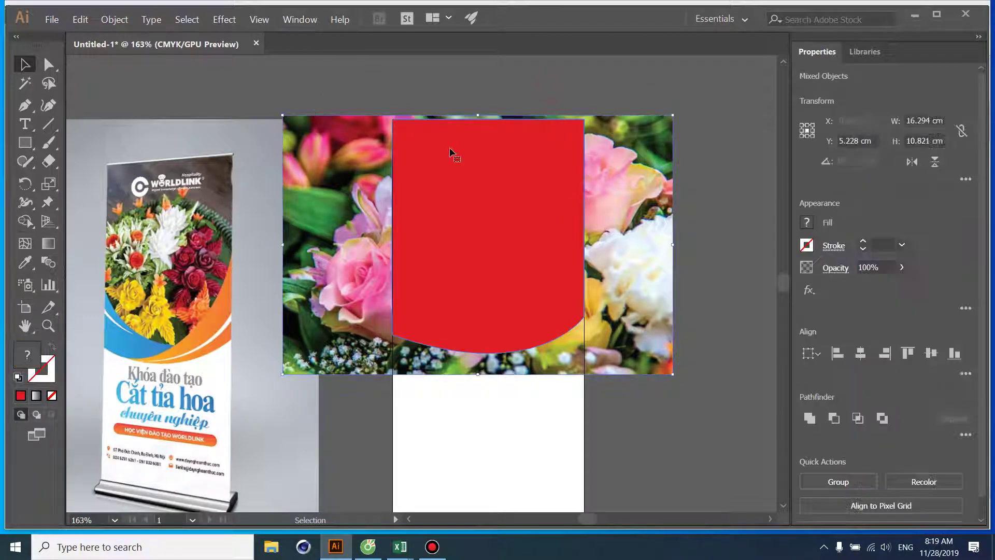
pyautogui.click(114, 20)
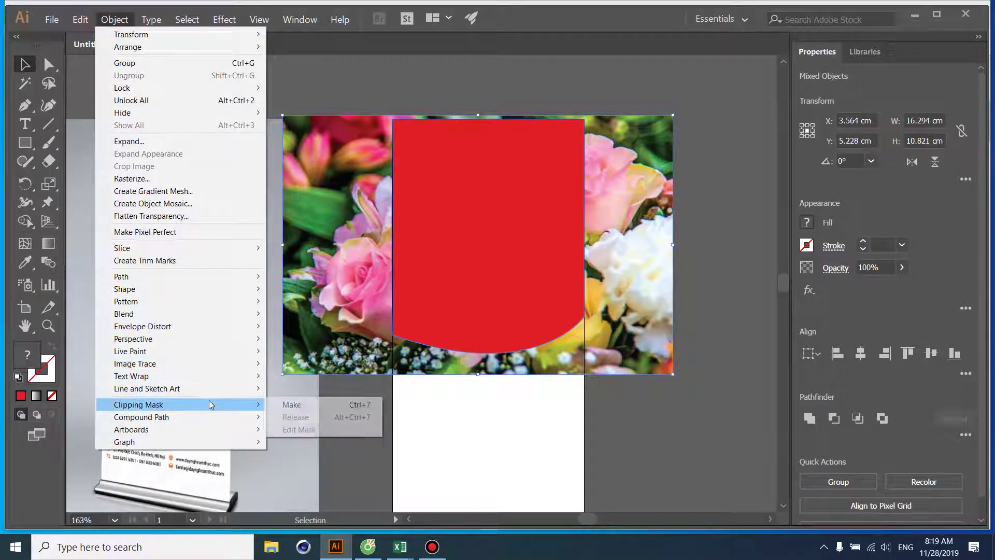
pyautogui.moveTo(139, 404)
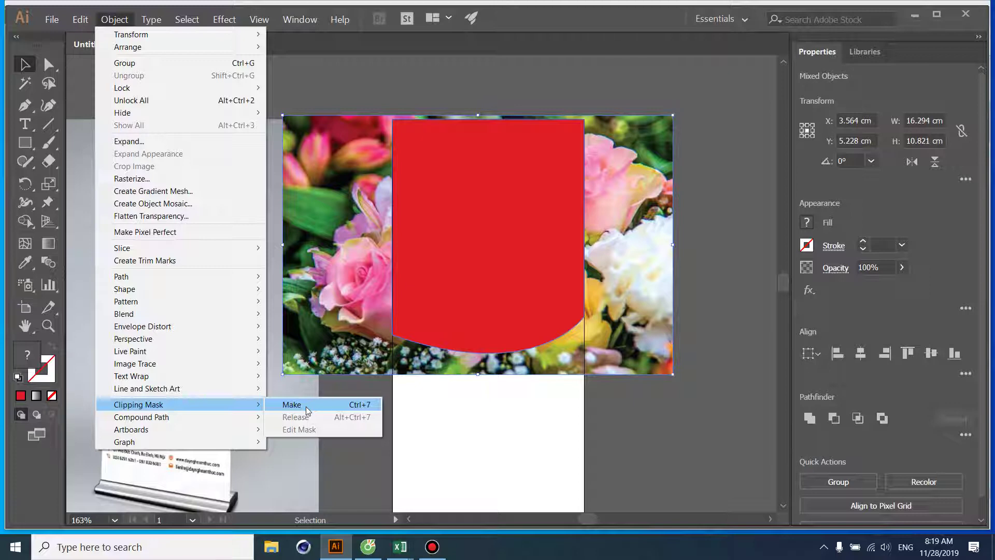
pyautogui.click(307, 411)
pyautogui.click(655, 205)
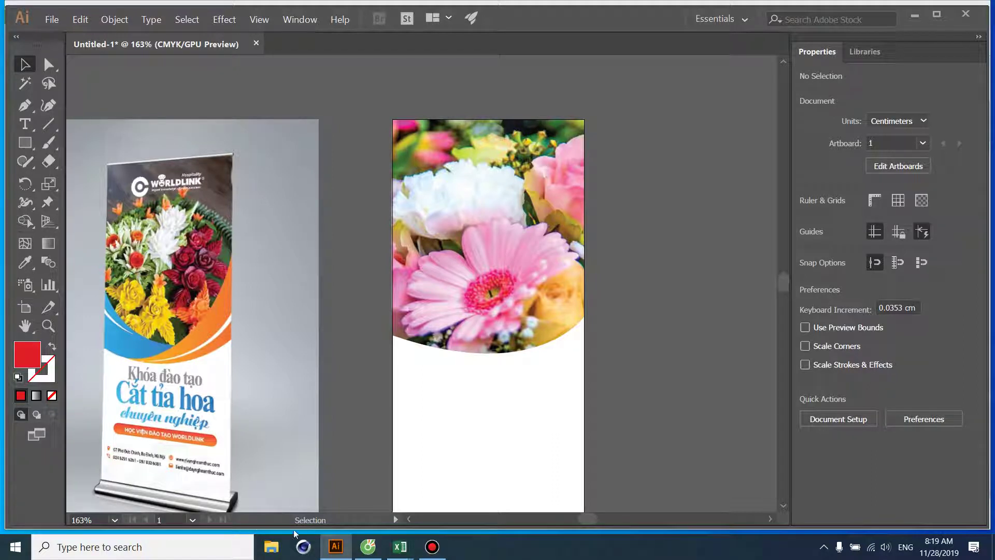
# - Search Google Images for 'logo hoc vien dao tao worklink' to find the WorldLink logo
pyautogui.click(368, 547)
pyautogui.scroll(7, 328, 386)
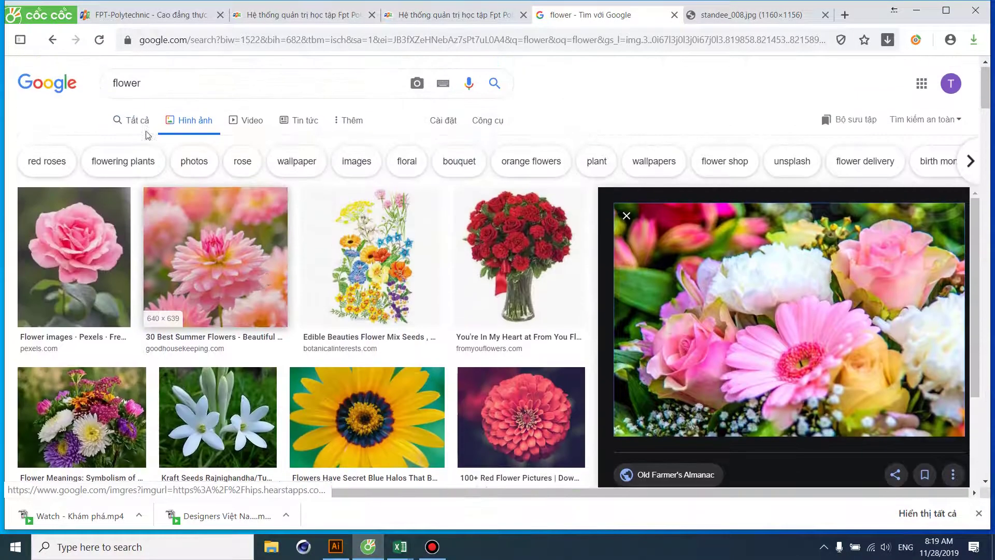
pyautogui.click(158, 81)
pyautogui.moveTo(158, 82); pyautogui.dragTo(3, 78)
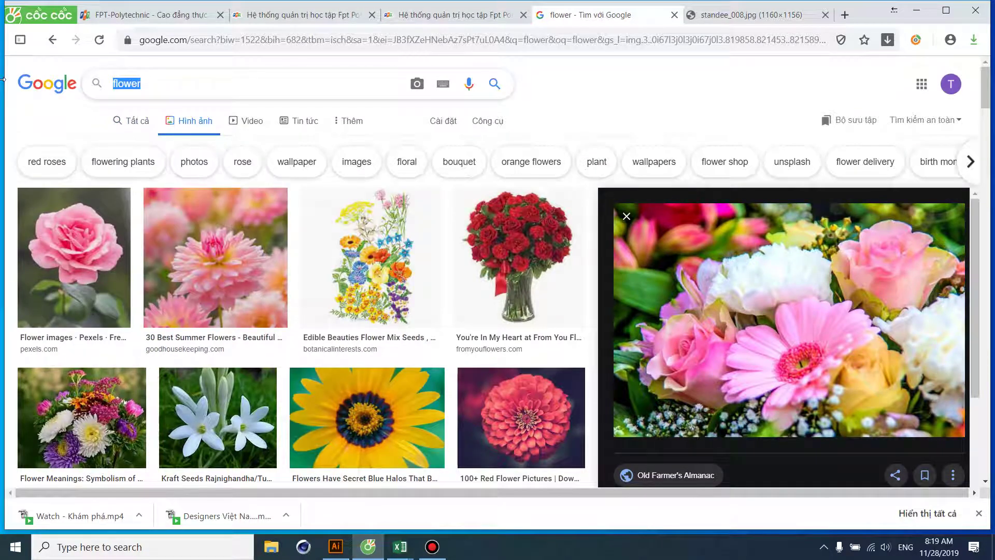
pyautogui.write('logo hoc')
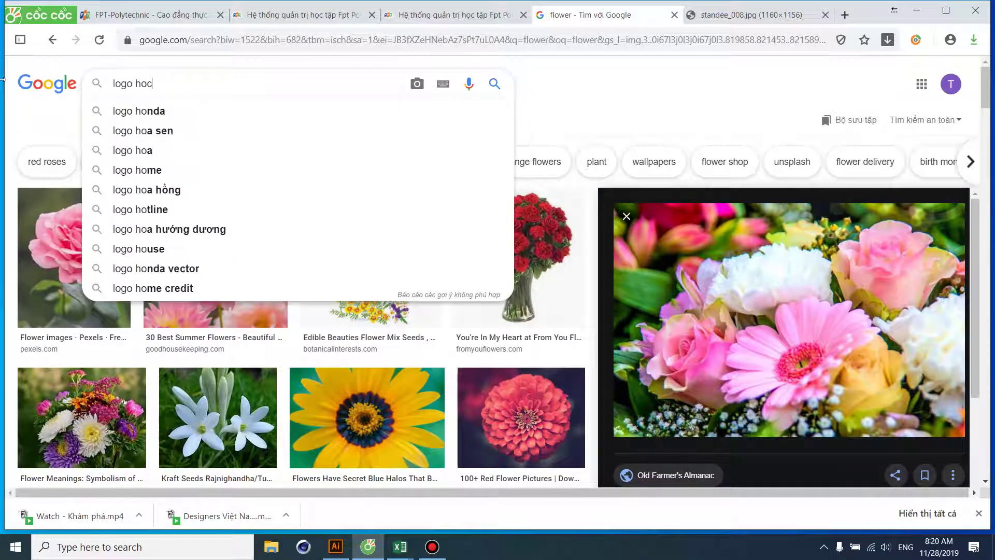
pyautogui.write(' vien dao tao worklink')
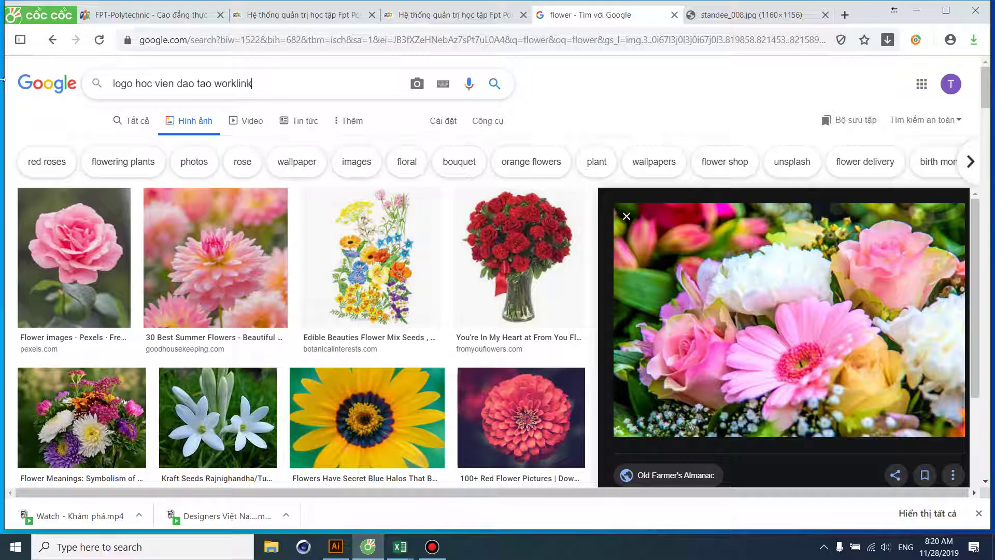
pyautogui.press('Return')
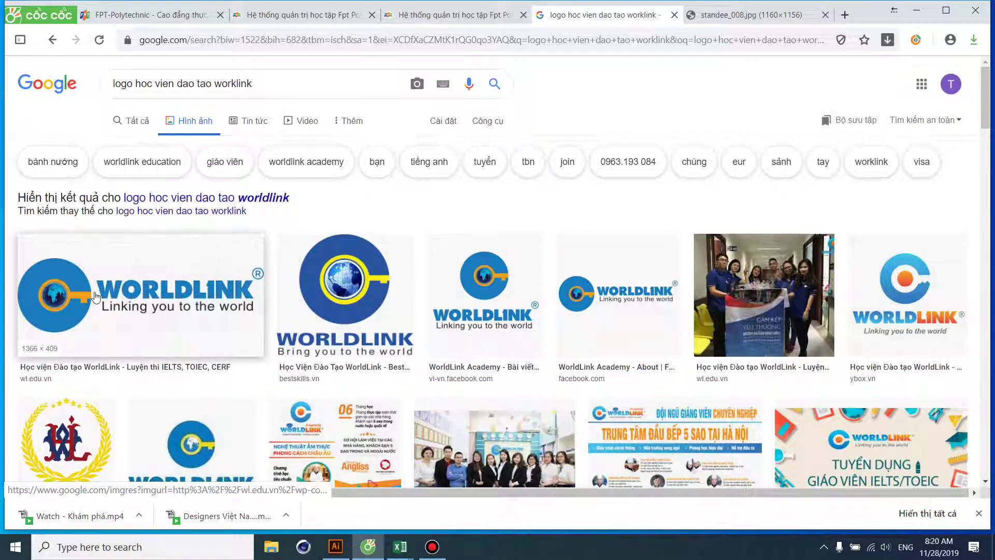
pyautogui.scroll(-2, 95, 296)
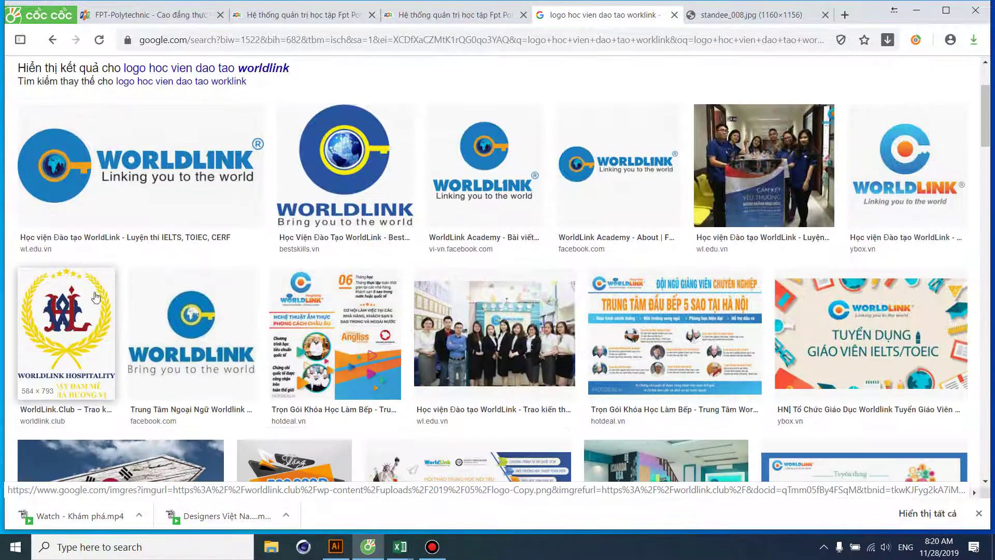
# - Save the first WorldLink logo result to the Desktop as logo-1-1.png
pyautogui.click(125, 193)
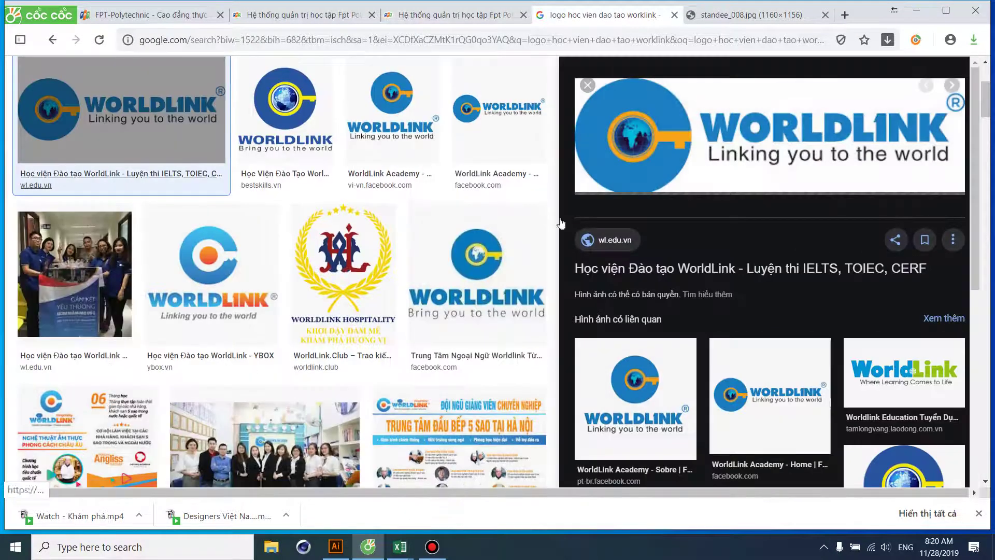
pyautogui.rightClick(647, 123)
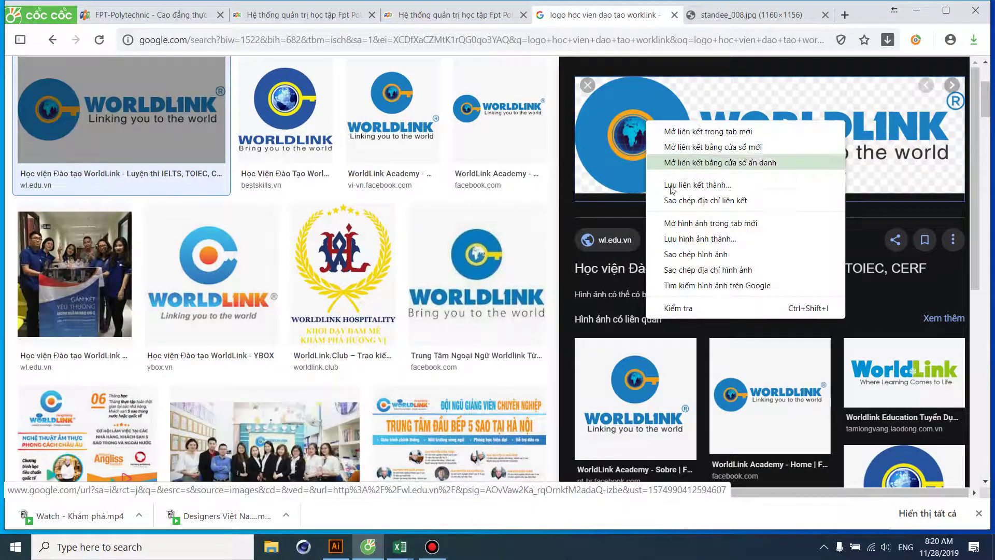
pyautogui.click(698, 238)
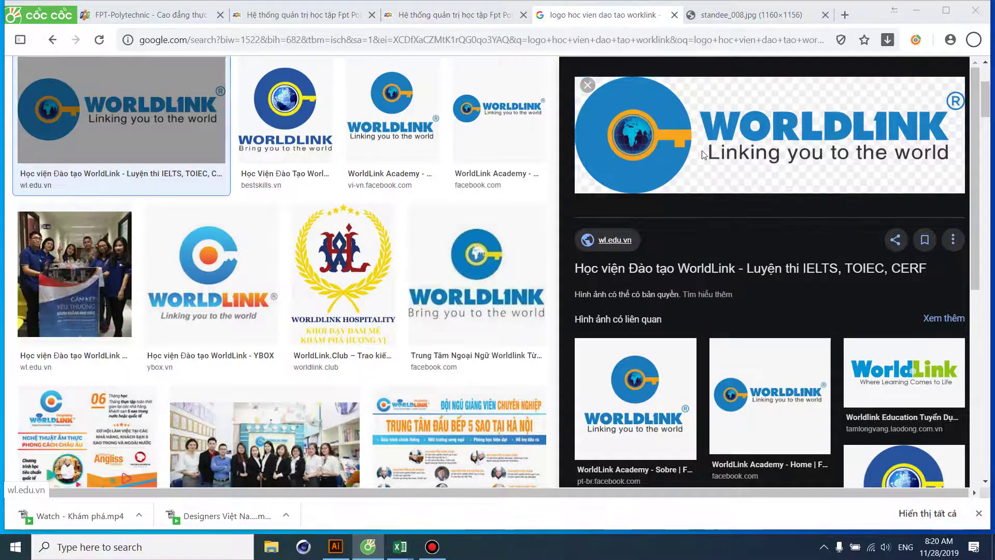
pyautogui.click(173, 140)
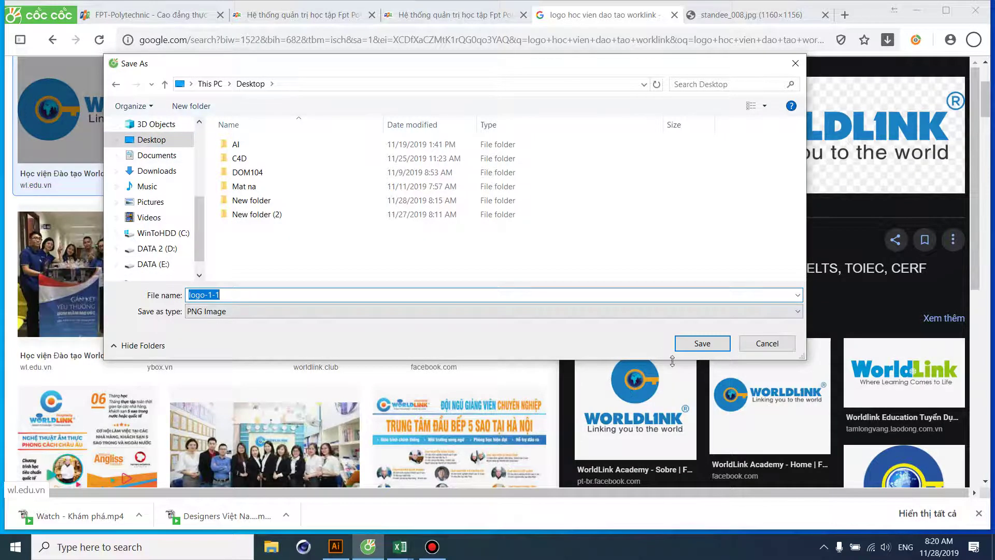
pyautogui.click(697, 343)
pyautogui.rightClick(793, 110)
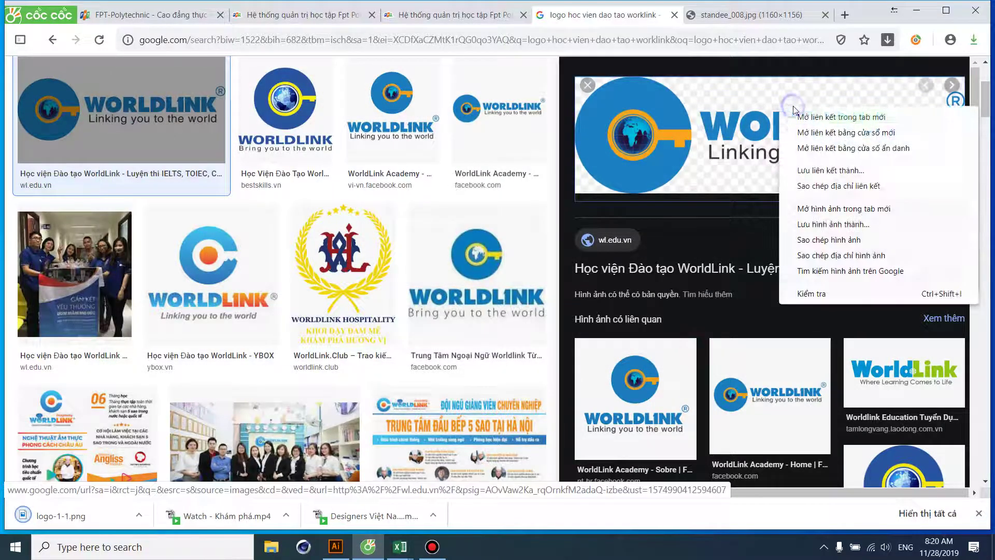
# - Paste the copied WorldLink logo into Illustrator, then undo the paste
pyautogui.click(829, 239)
pyautogui.hotkey('alt', 'Tab')
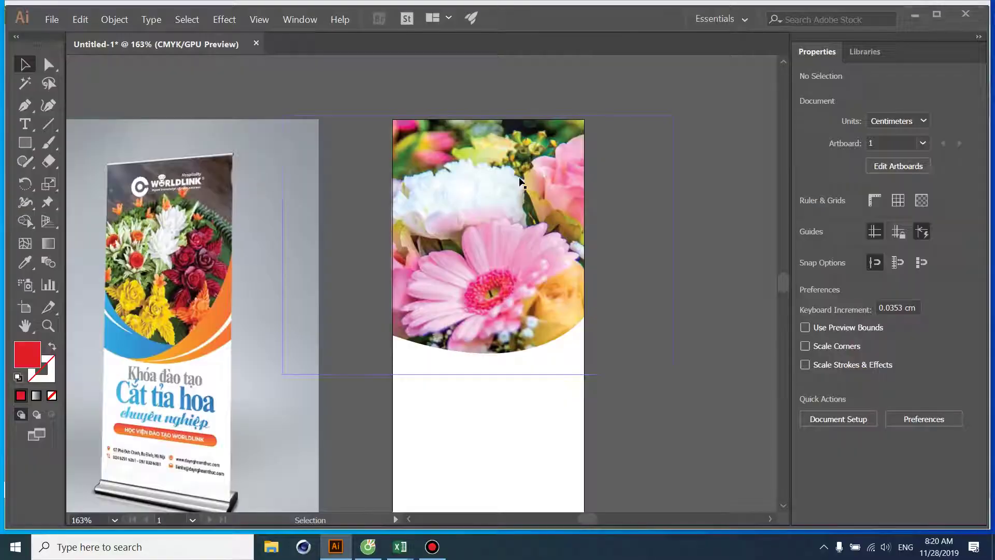
pyautogui.hotkey('ctrl', 'v')
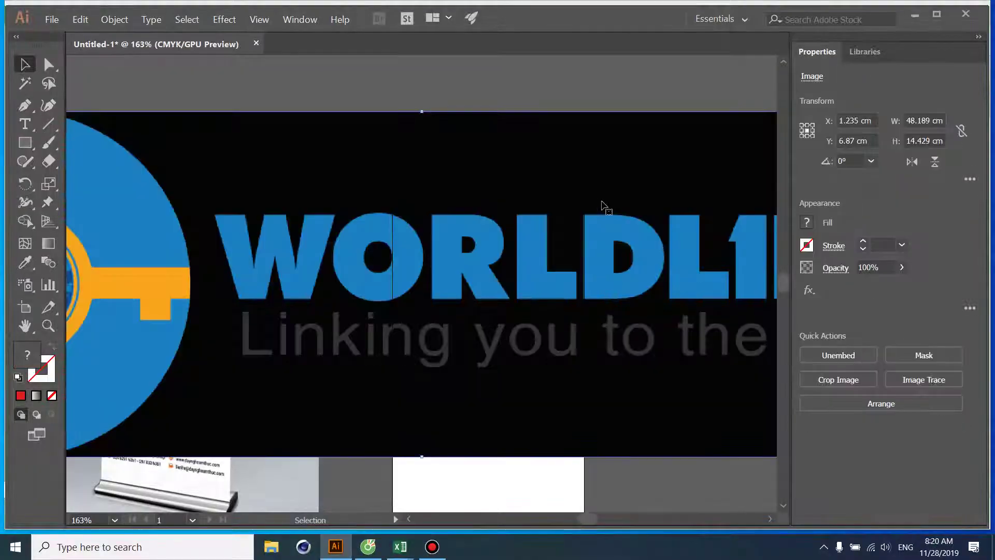
pyautogui.press('ctrl')
pyautogui.hotkey('ctrl', 'z')
# - Place the Desktop file logo-1-1 as a linked image on the pasteboard beside the artboard
pyautogui.click(52, 19)
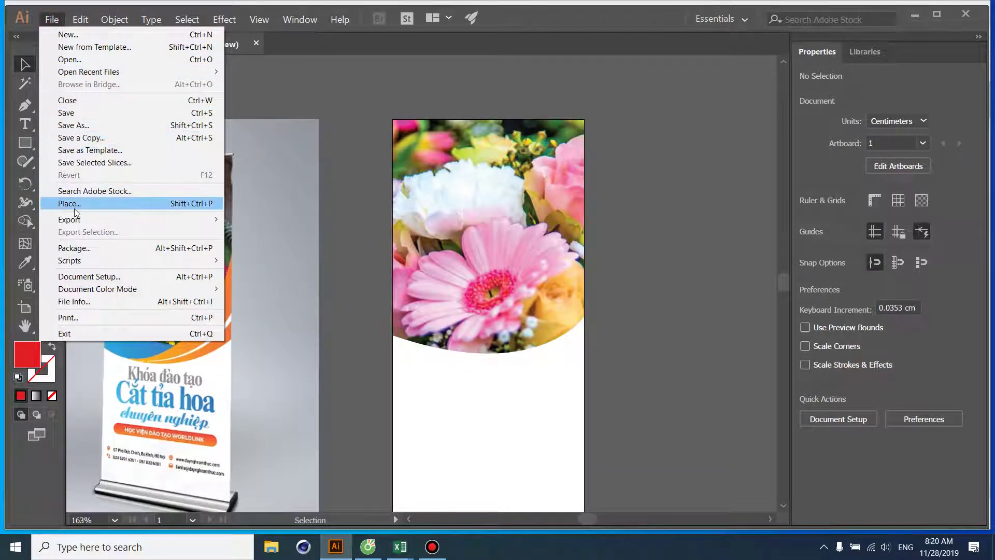
pyautogui.click(74, 206)
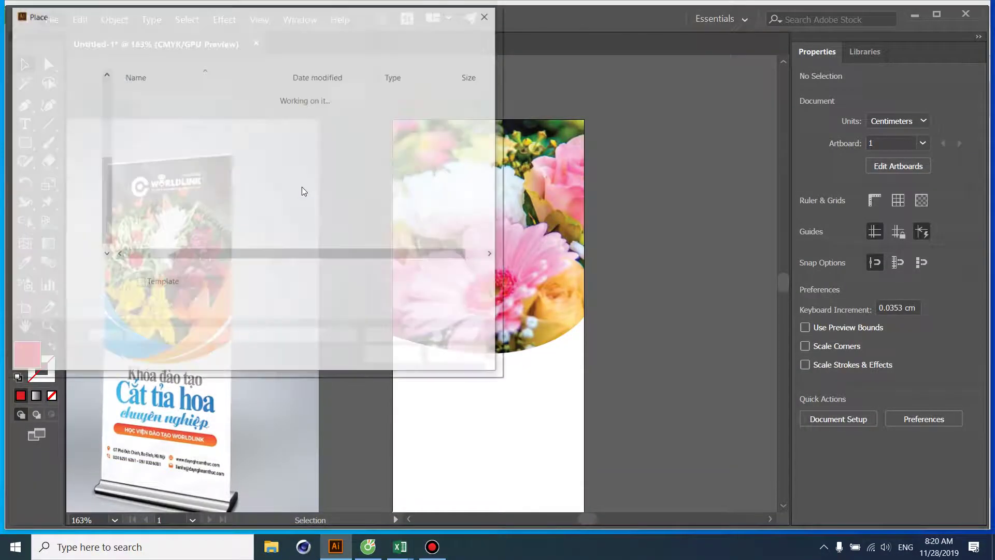
pyautogui.click(88, 111)
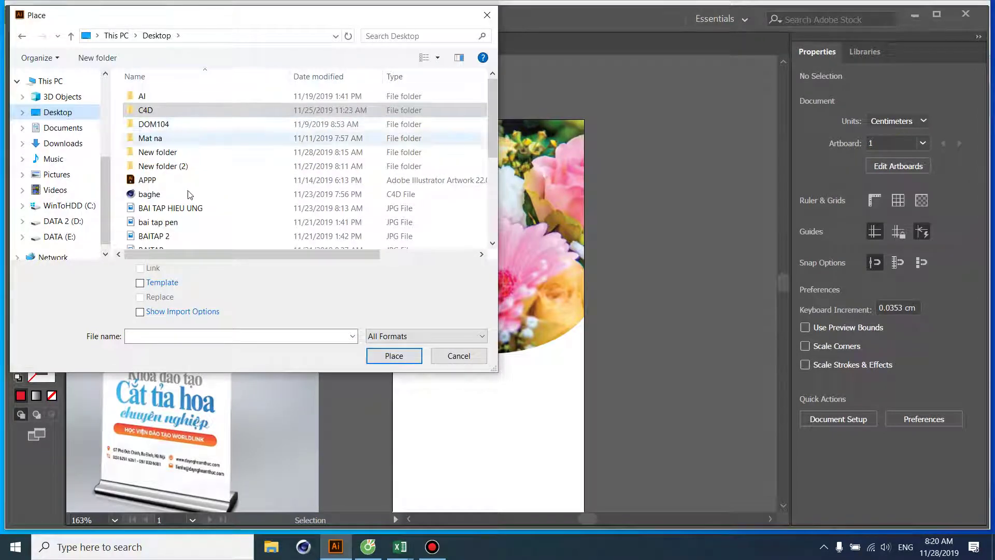
pyautogui.scroll(-2, 185, 203)
pyautogui.click(144, 228)
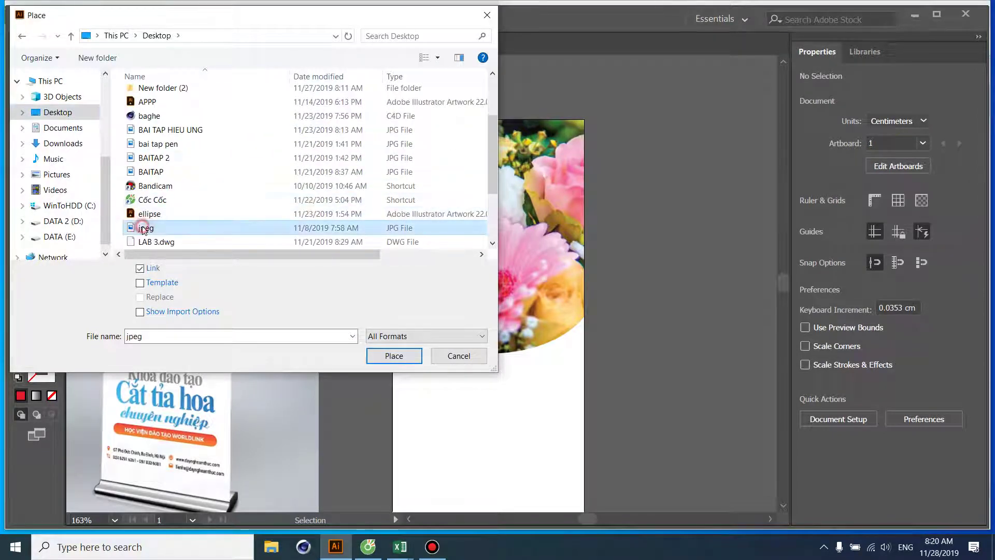
pyautogui.press('Down')
pyautogui.scroll(-2, 174, 230)
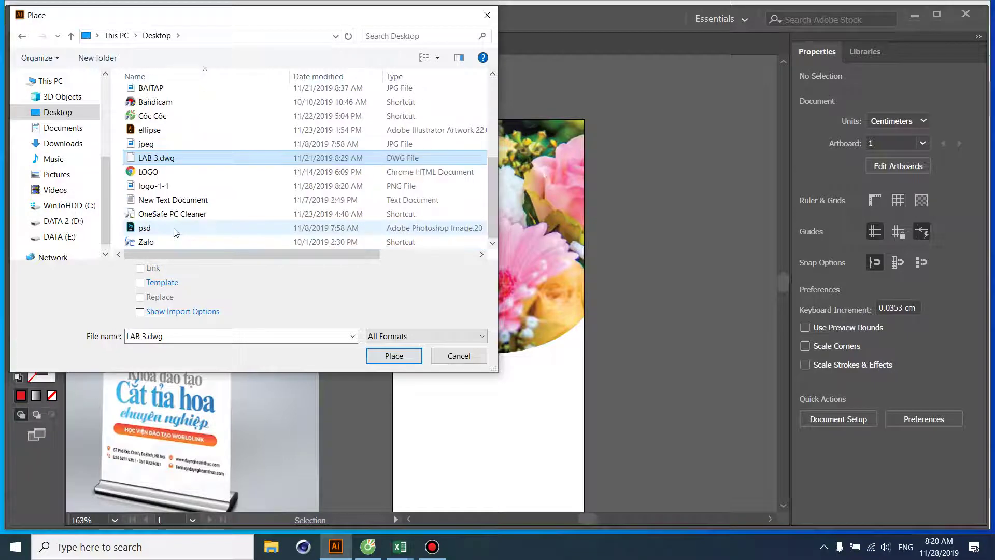
pyautogui.click(150, 186)
pyautogui.click(140, 268)
pyautogui.click(394, 355)
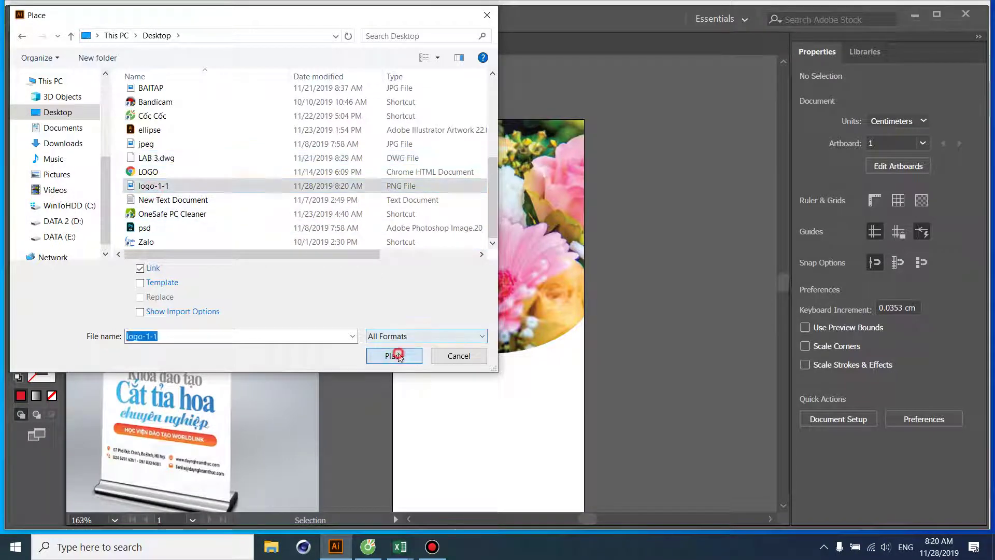
pyautogui.click(666, 198)
pyautogui.hscroll(5, 362, 196)
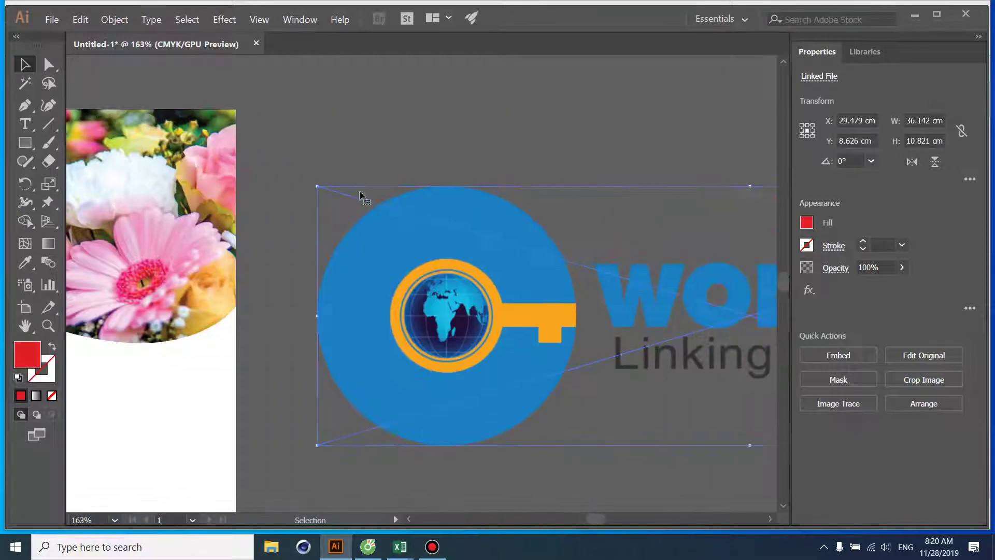
# - Shrink the WorldLink logo and move it onto the upper left of the flower photo
pyautogui.moveTo(318, 185)
pyautogui.mouseDown()
pyautogui.moveTo(705, 370)
pyautogui.moveTo(690, 365)
pyautogui.mouseUp()
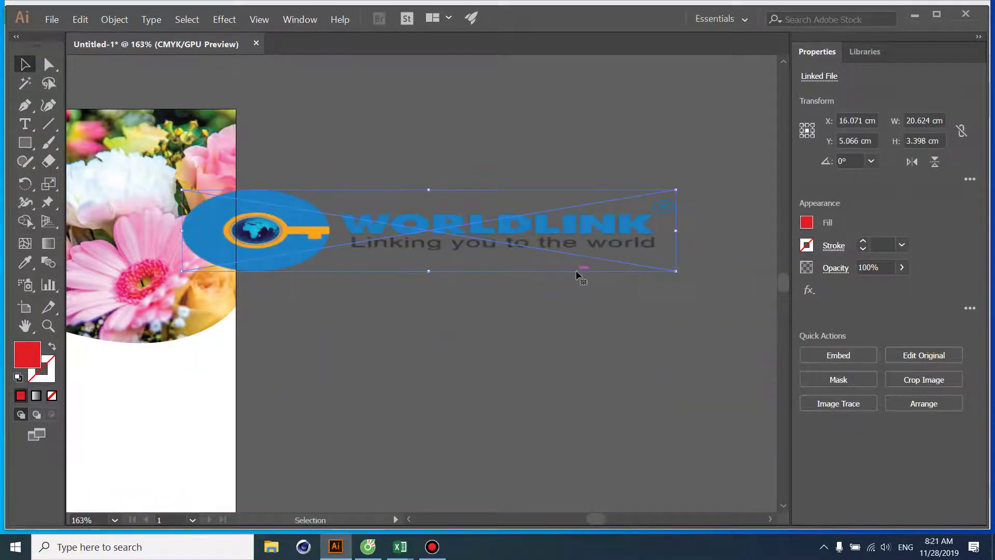
pyautogui.hotkey('ctrl', 'z')
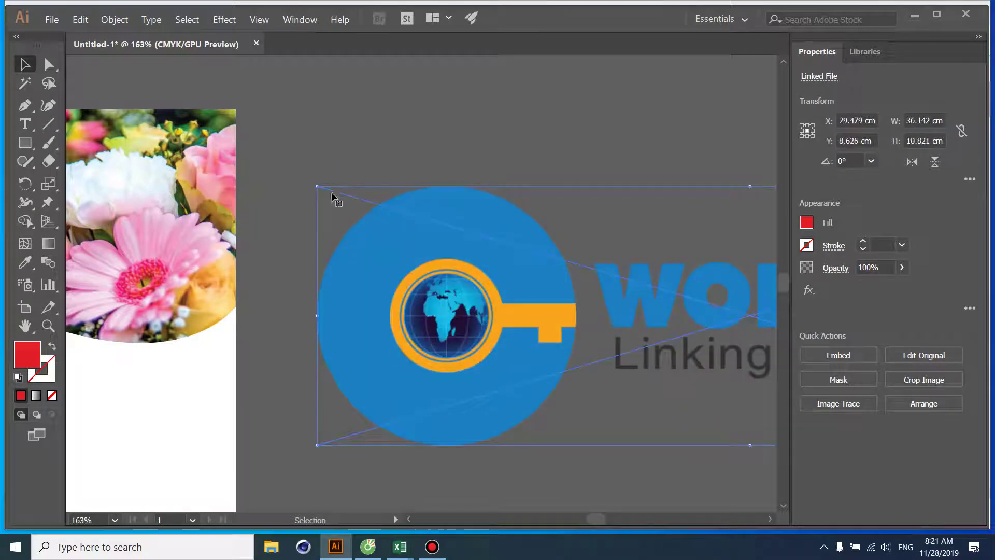
pyautogui.moveTo(318, 185); pyautogui.dragTo(590, 317)
pyautogui.moveTo(749, 319)
pyautogui.mouseDown()
pyautogui.moveTo(139, 154)
pyautogui.moveTo(351, 212)
pyautogui.mouseUp()
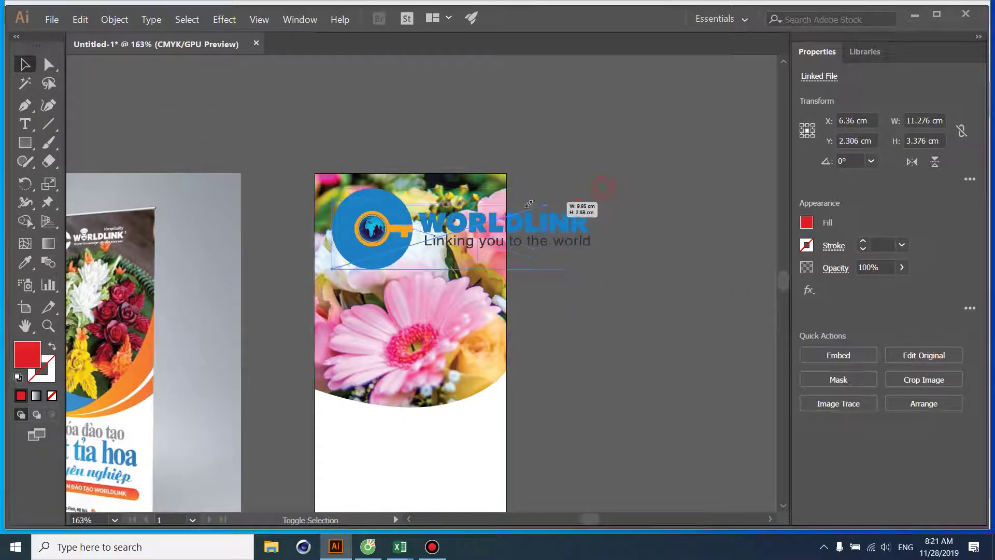
pyautogui.moveTo(559, 209)
pyautogui.mouseDown()
pyautogui.moveTo(385, 236)
pyautogui.moveTo(377, 248)
pyautogui.mouseUp()
pyautogui.click(401, 160)
# - Zoom in and nudge the logo slightly up and left into its final spot
pyautogui.hotkey('ctrl', '+')
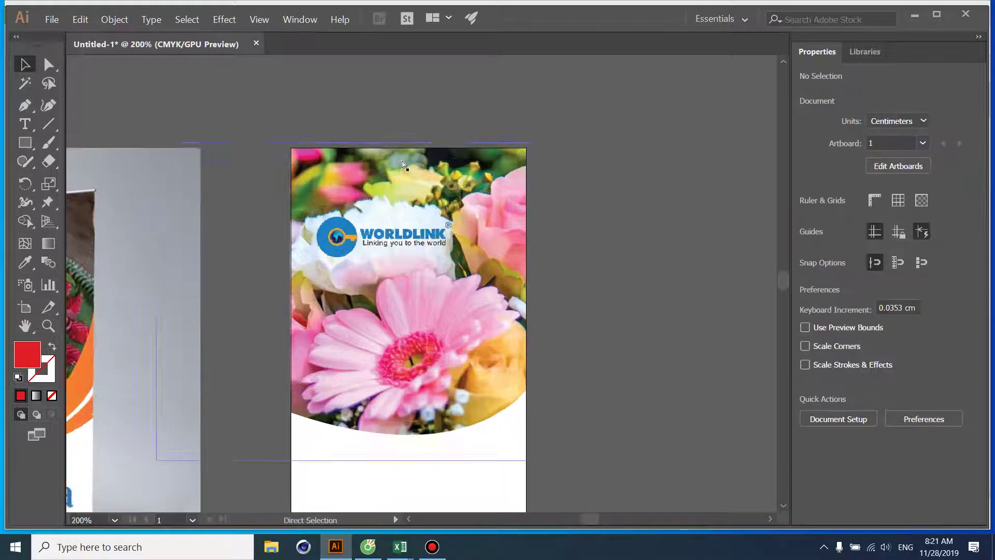
pyautogui.hotkey('ctrl', '+')
pyautogui.hotkey('ctrl', '+')
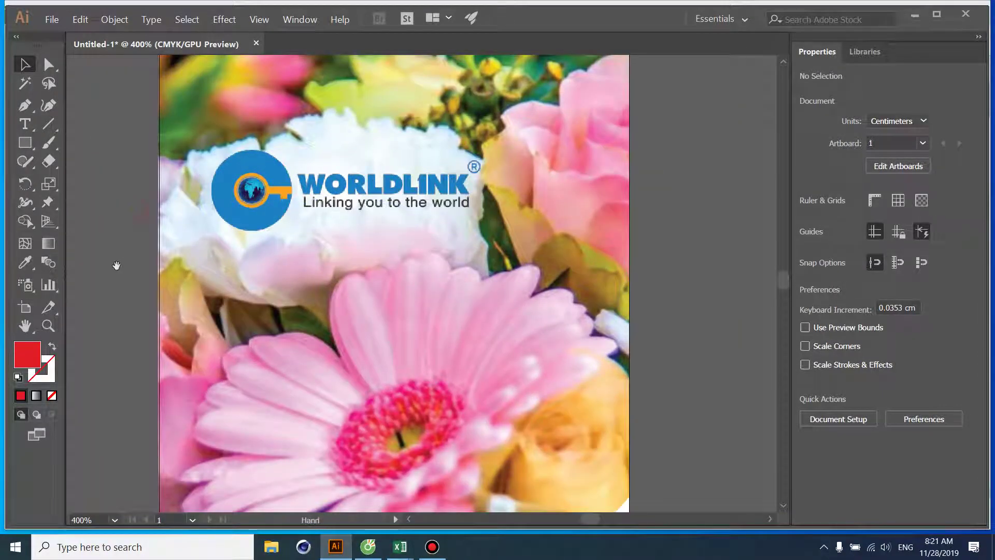
pyautogui.moveTo(236, 168)
pyautogui.mouseDown()
pyautogui.moveTo(222, 117)
pyautogui.moveTo(241, 170)
pyautogui.moveTo(245, 229)
pyautogui.mouseUp()
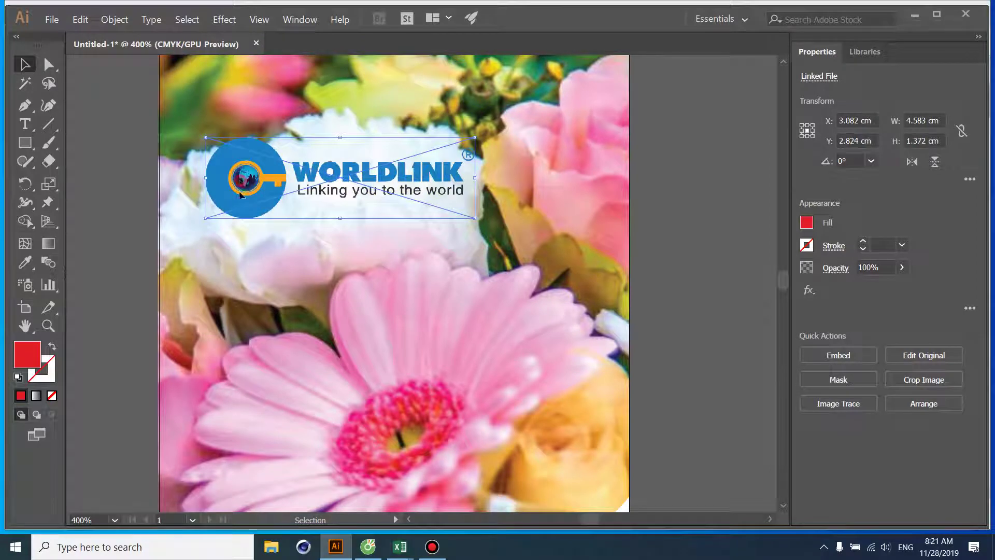
pyautogui.click(139, 136)
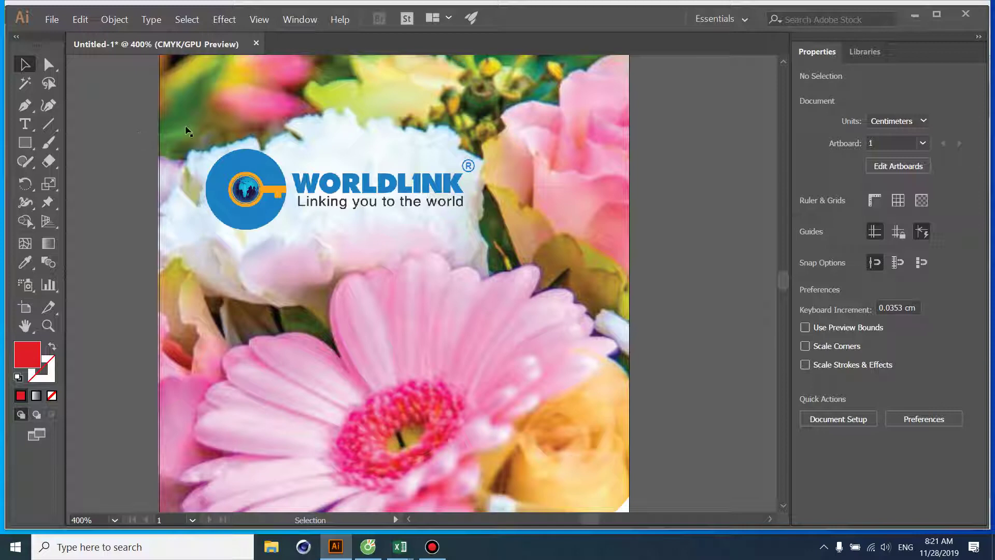
pyautogui.hotkey('ctrl', '-')
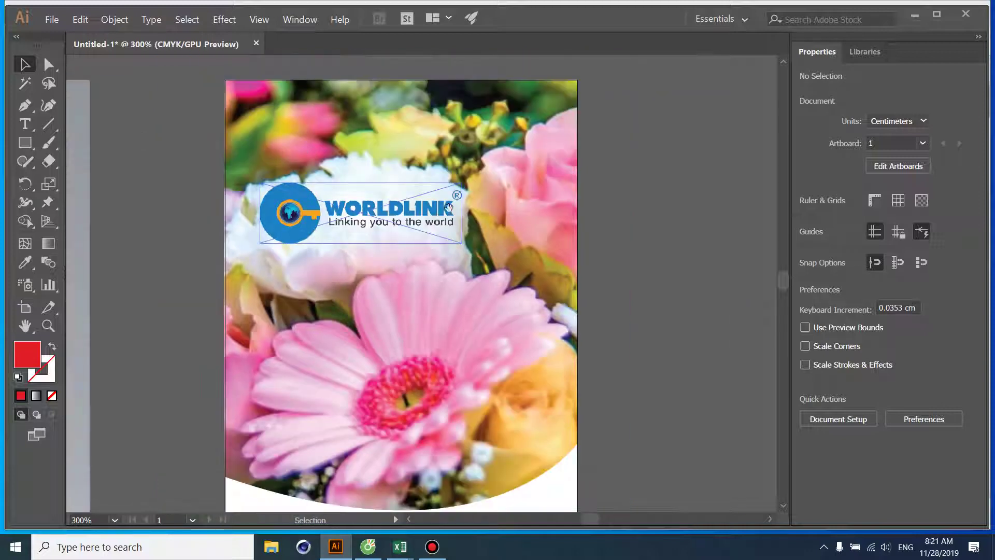
# - Pan and zoom out to frame the reference standee photo alongside the flower artboard
pyautogui.scroll(-5, 449, 207)
pyautogui.scroll(-2, 434, 216)
pyautogui.hotkey('alt', 'Tab')
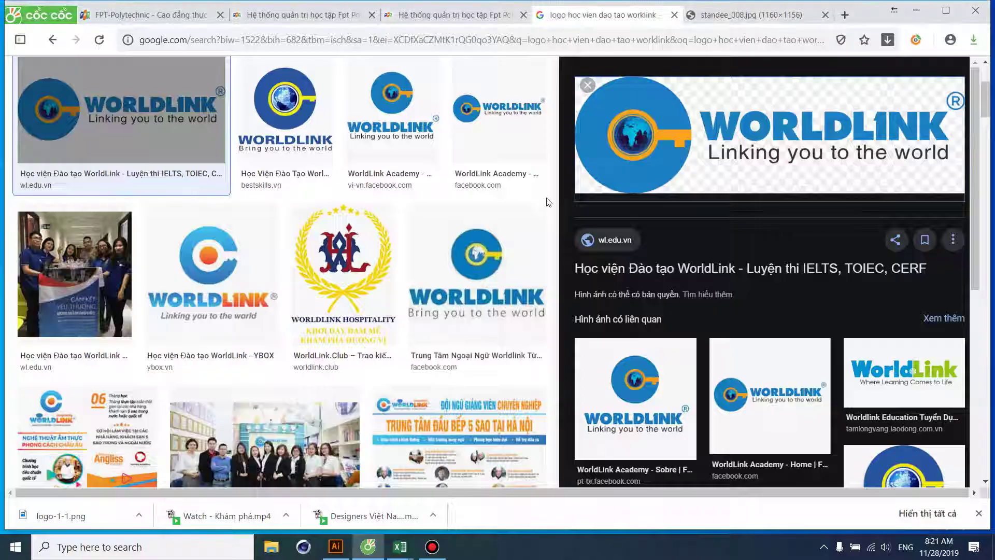
pyautogui.hotkey('alt', 'Tab')
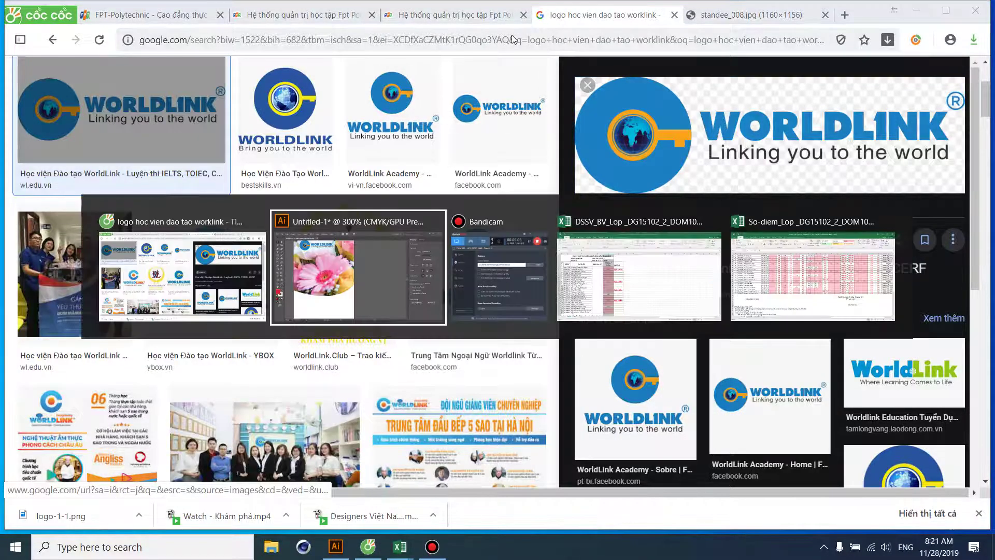
pyautogui.hscroll(-10, 447, 170)
pyautogui.hscroll(-4, 447, 169)
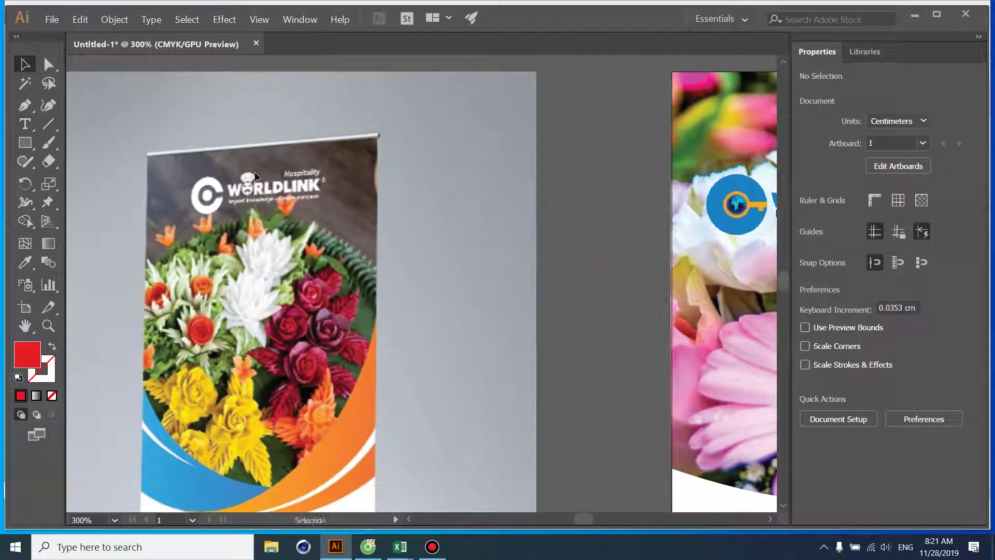
pyautogui.scroll(-5, 280, 233)
pyautogui.hscroll(3, 275, 249)
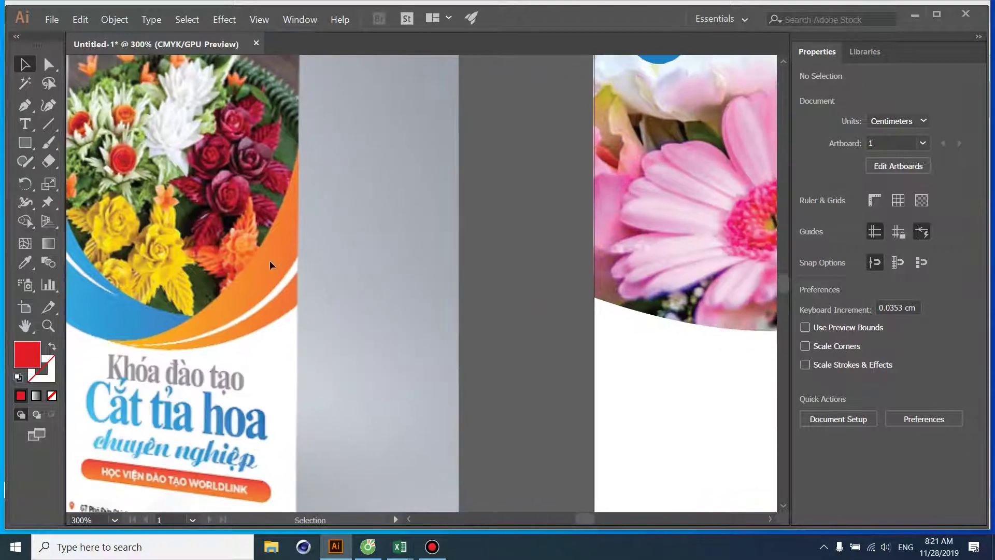
pyautogui.moveTo(279, 317); pyautogui.dragTo(346, 226)
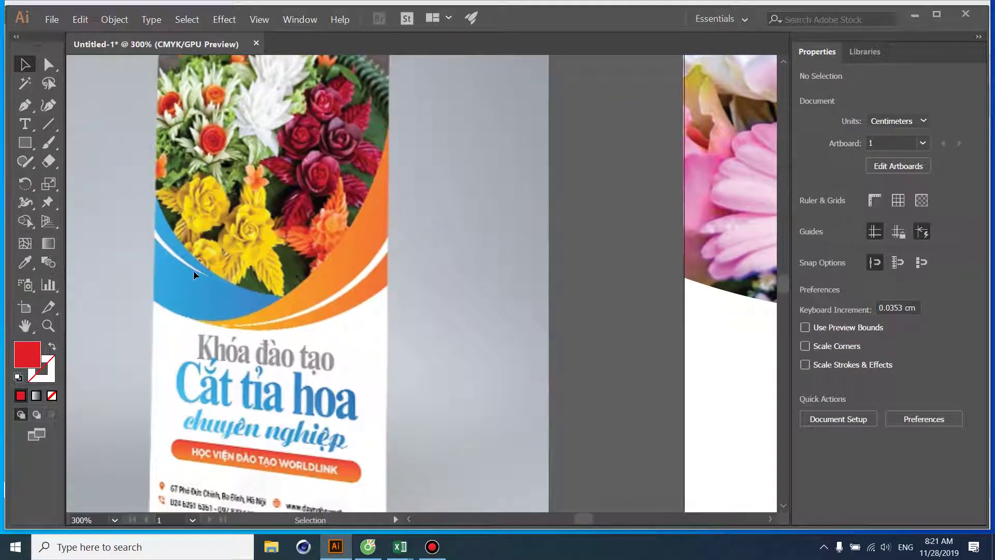
pyautogui.hotkey('ctrl', '-')
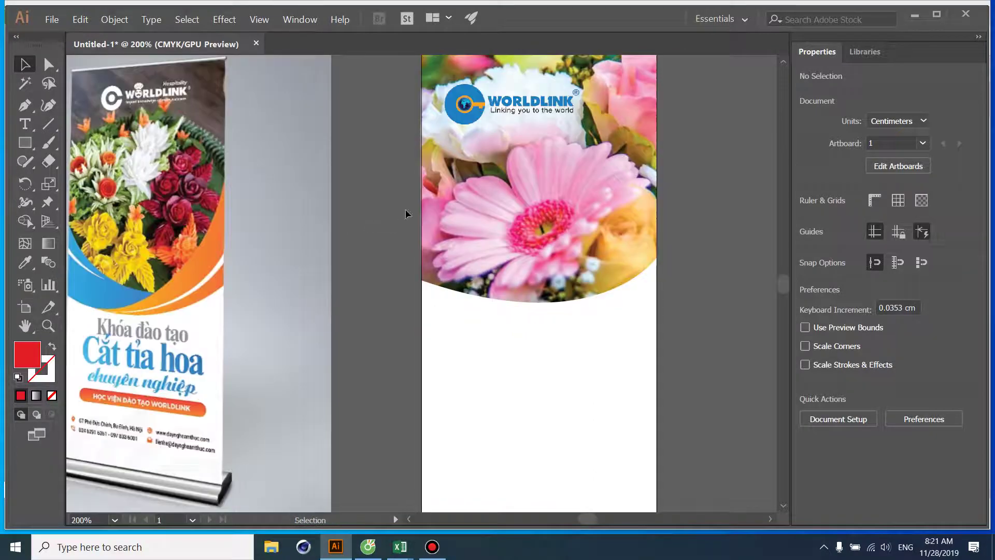
pyautogui.moveTo(407, 214); pyautogui.dragTo(439, 205)
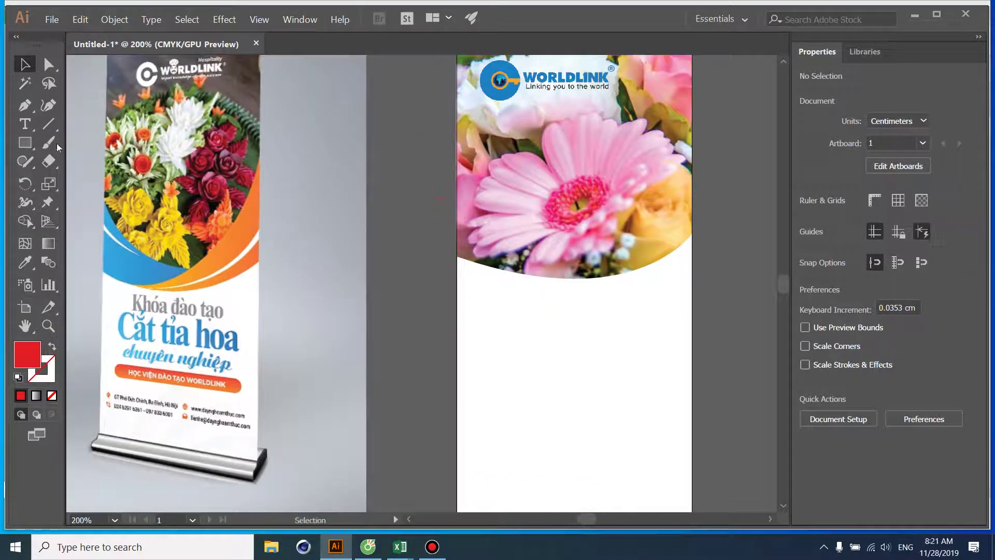
# - Draw a closed curved swoosh along the photo's lower right edge with the Pen tool
pyautogui.click(25, 105)
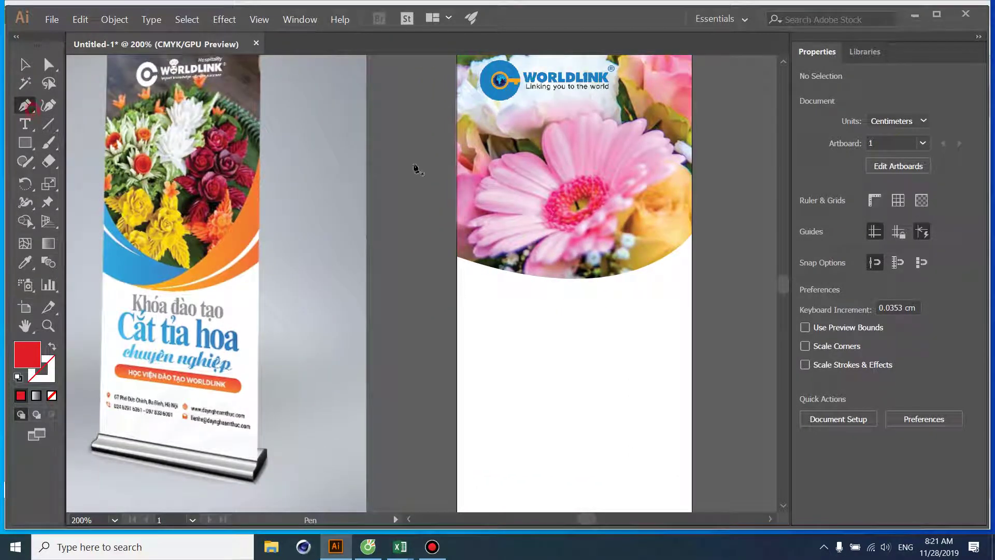
pyautogui.click(692, 169)
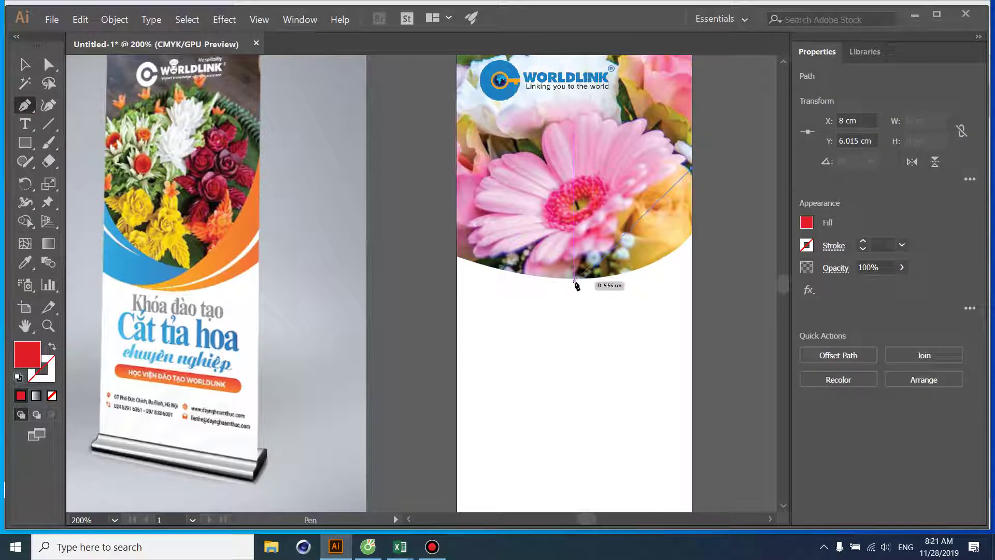
pyautogui.moveTo(575, 281); pyautogui.dragTo(458, 328)
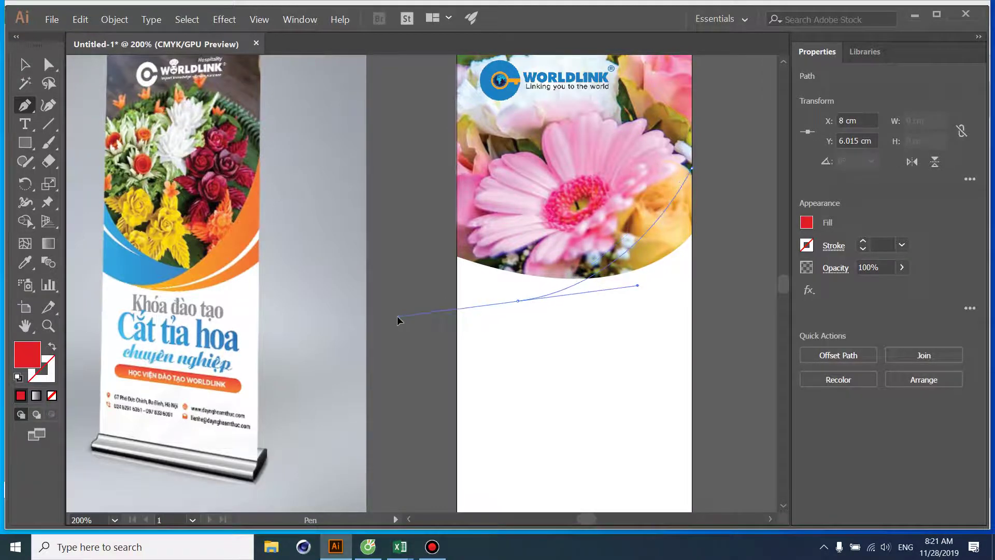
pyautogui.moveTo(457, 328); pyautogui.dragTo(397, 318)
pyautogui.moveTo(518, 300); pyautogui.dragTo(583, 326)
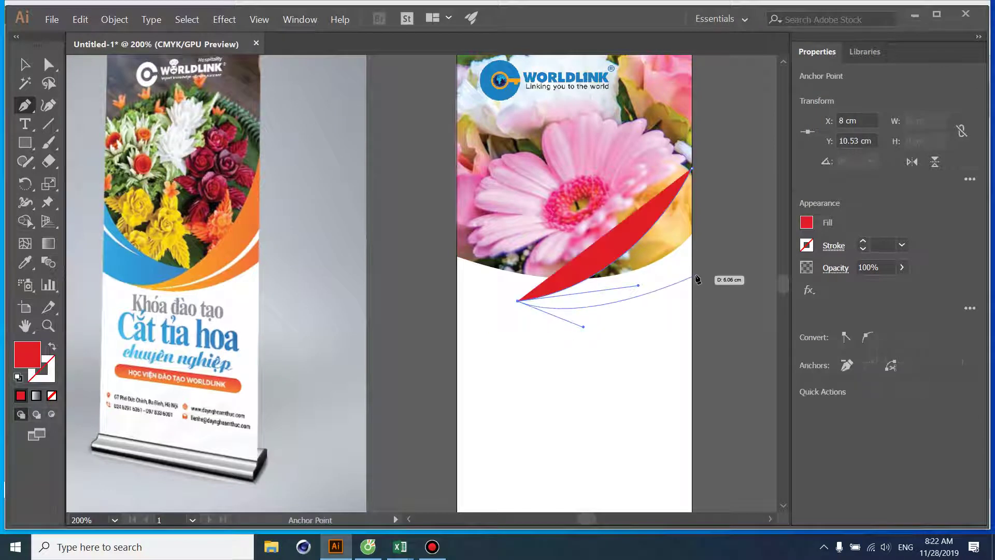
pyautogui.moveTo(692, 287); pyautogui.dragTo(732, 231)
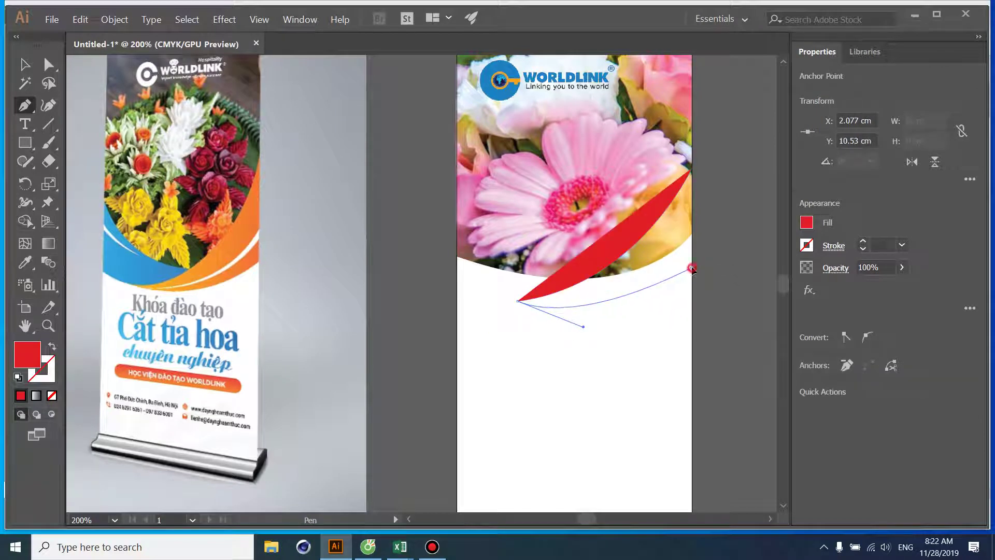
pyautogui.click(692, 234)
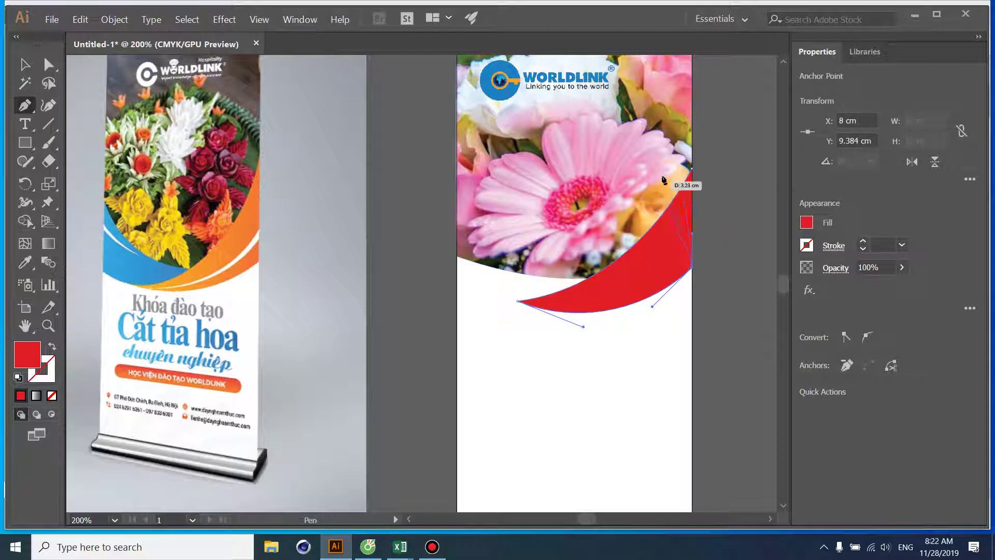
pyautogui.click(693, 170)
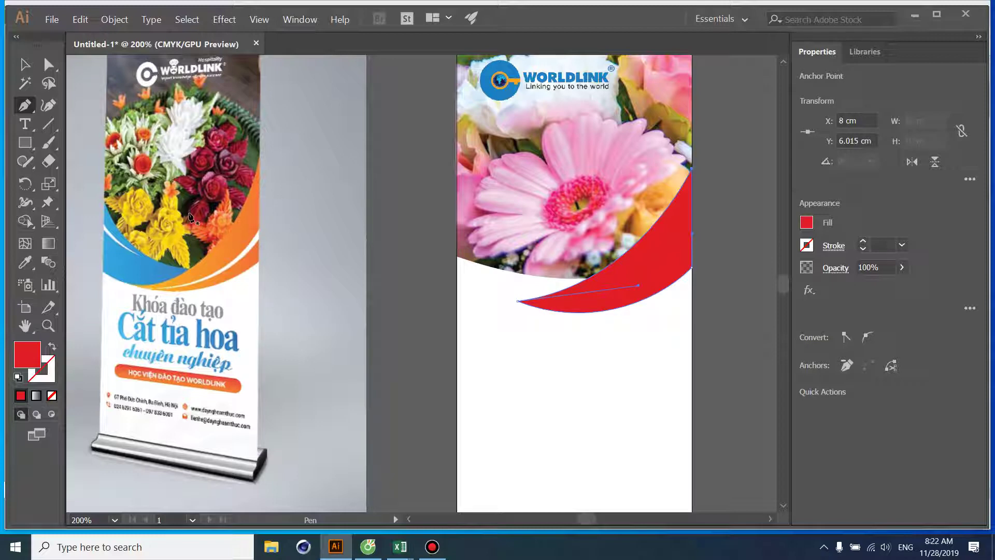
# - Fill the swoosh with the logo's blue using the Eyedropper, then deselect it
pyautogui.click(25, 262)
pyautogui.click(499, 82)
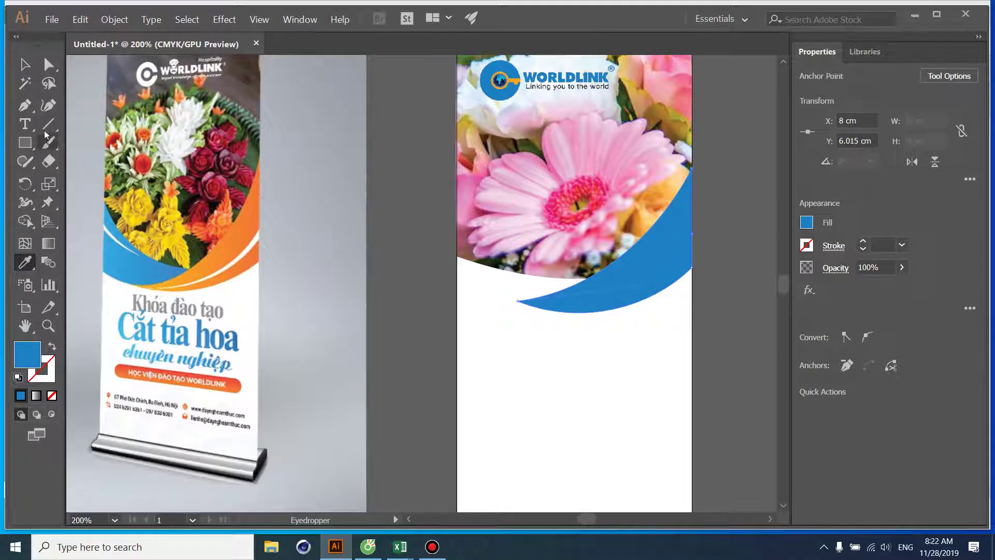
pyautogui.press('v')
pyautogui.click(434, 235)
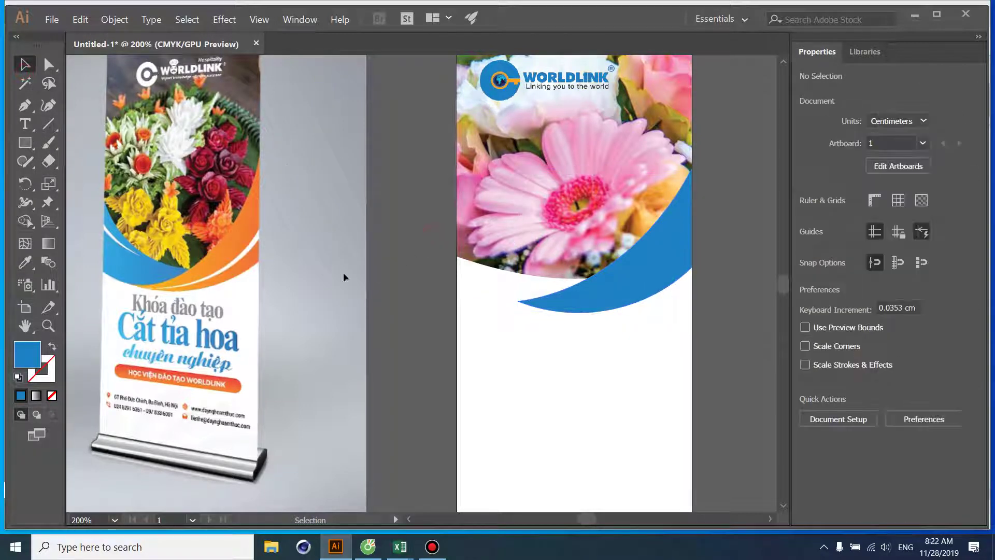
# - Draw an inner curved shape across the blue swoosh with the Pen tool
pyautogui.click(24, 105)
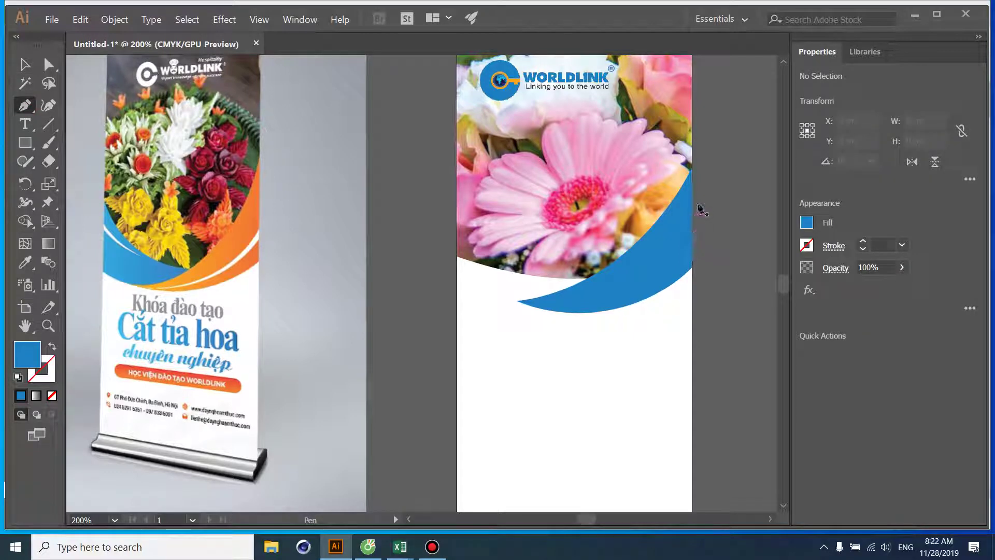
pyautogui.click(692, 213)
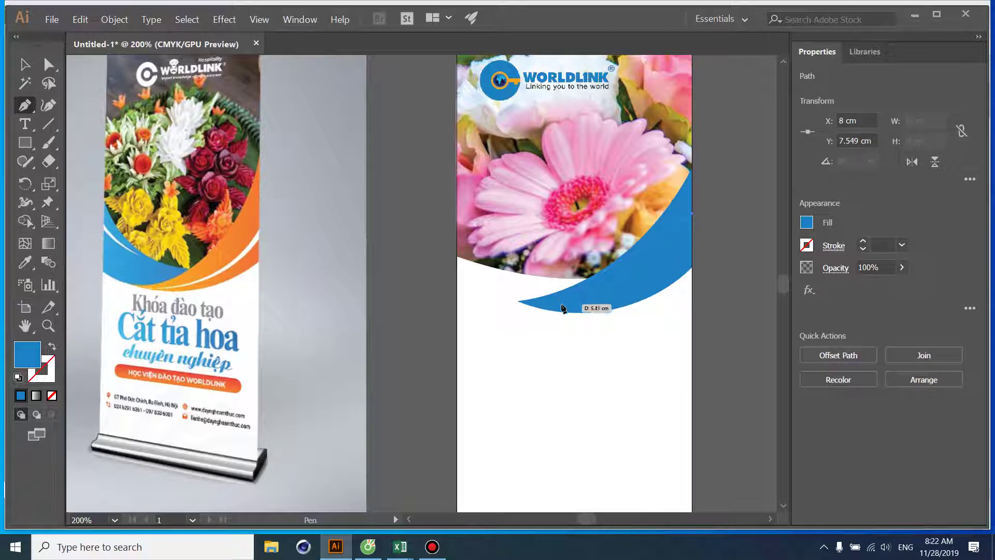
pyautogui.click(562, 305)
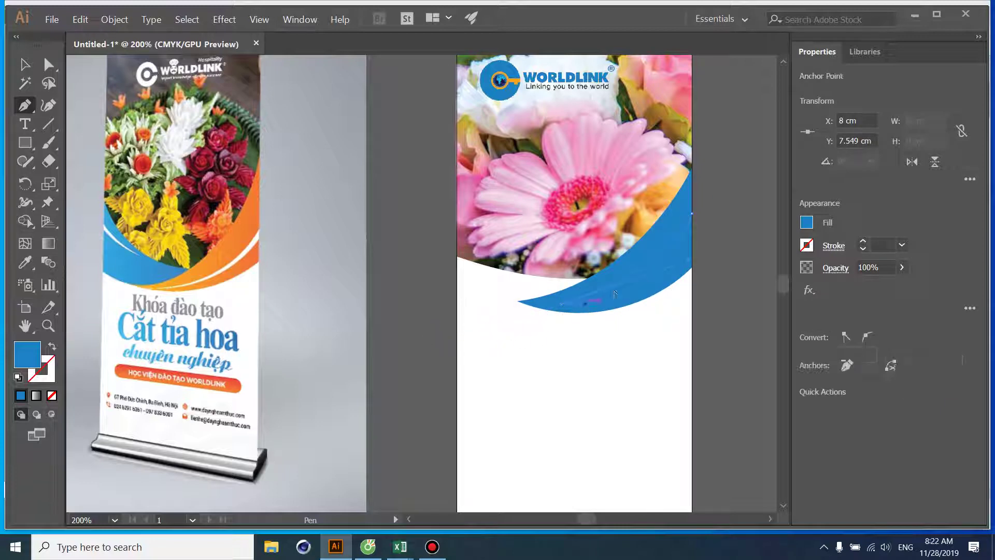
pyautogui.moveTo(693, 241); pyautogui.dragTo(714, 221)
pyautogui.click(694, 214)
# - Fill the inner shape with near-white FCFCFC
pyautogui.doubleClick(27, 355)
pyautogui.write('FCFCFC')
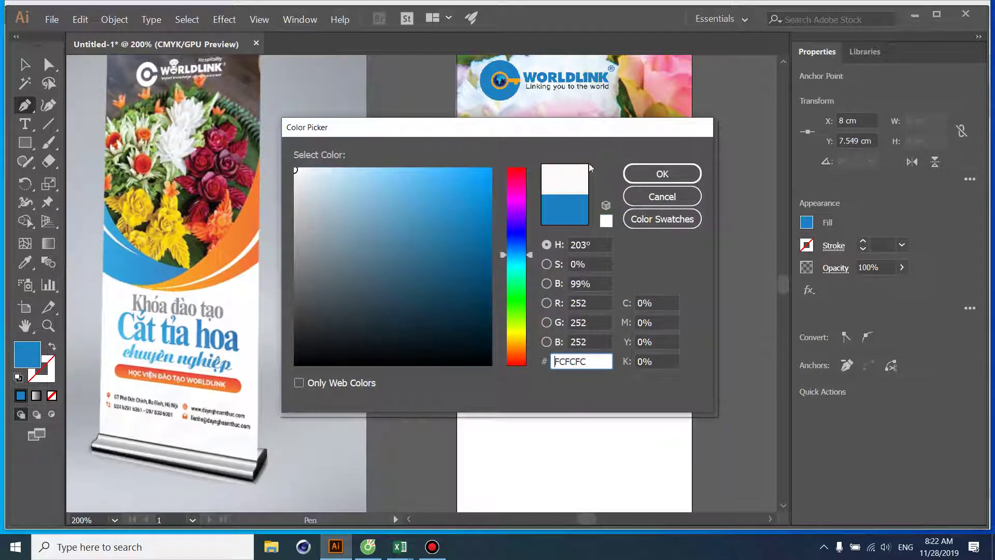
pyautogui.click(662, 173)
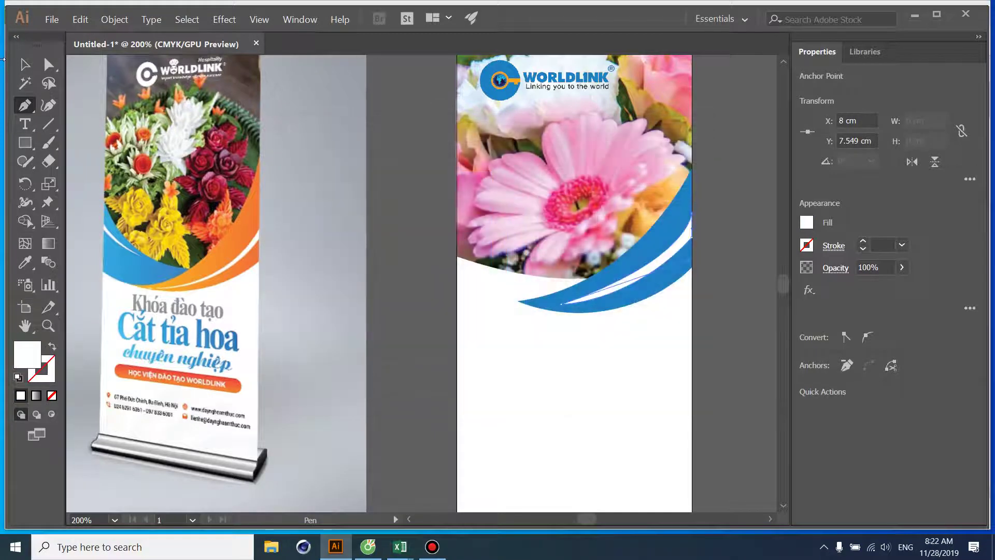
pyautogui.click(48, 64)
# - Drag the white sliver's anchor left so the gap between blue swooshes tapers cleanly
pyautogui.click(725, 282)
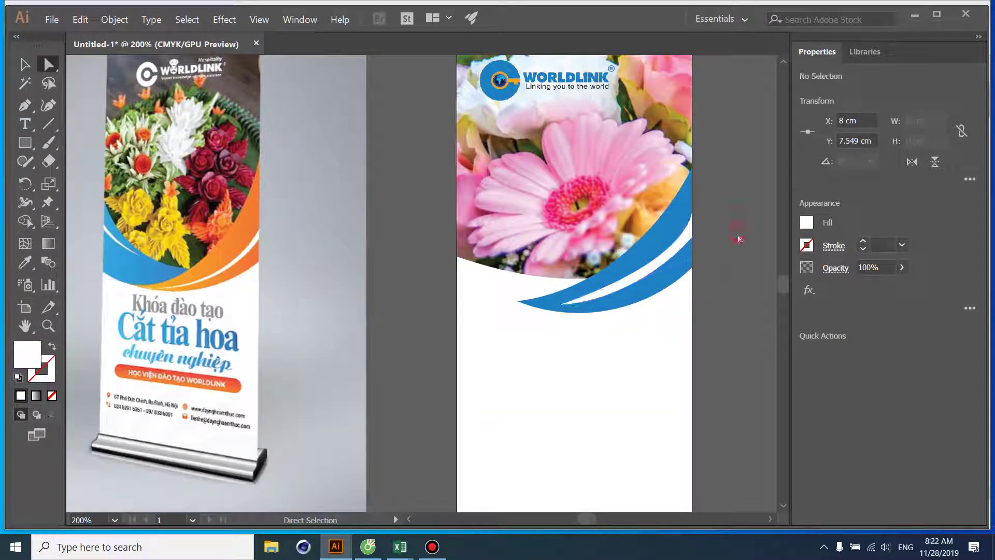
pyautogui.click(566, 304)
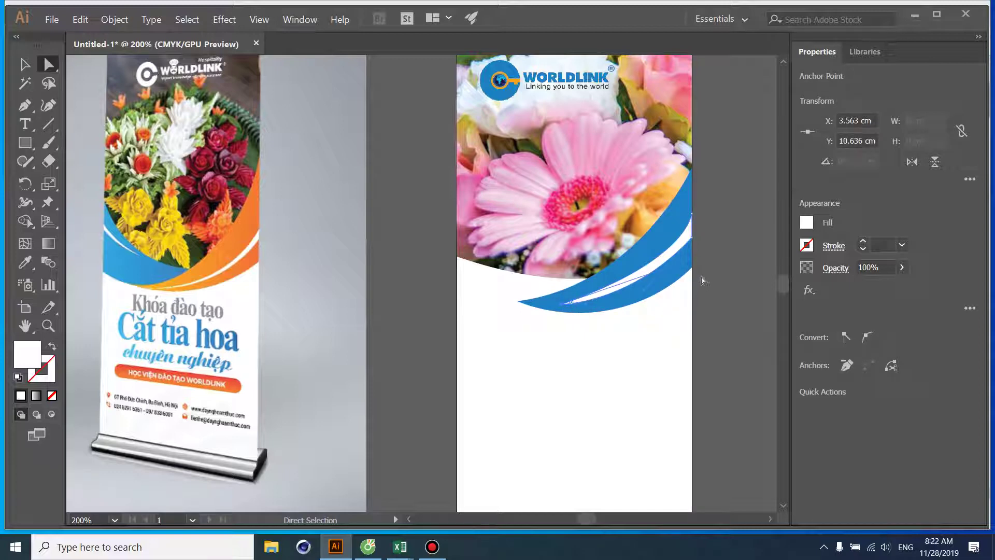
pyautogui.scroll(2, 701, 278)
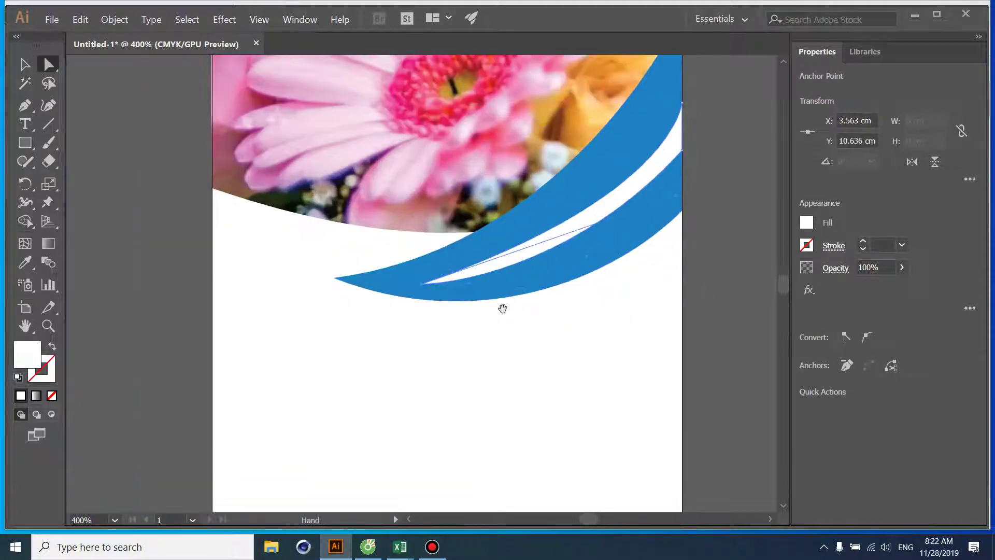
pyautogui.moveTo(501, 311); pyautogui.dragTo(779, 335)
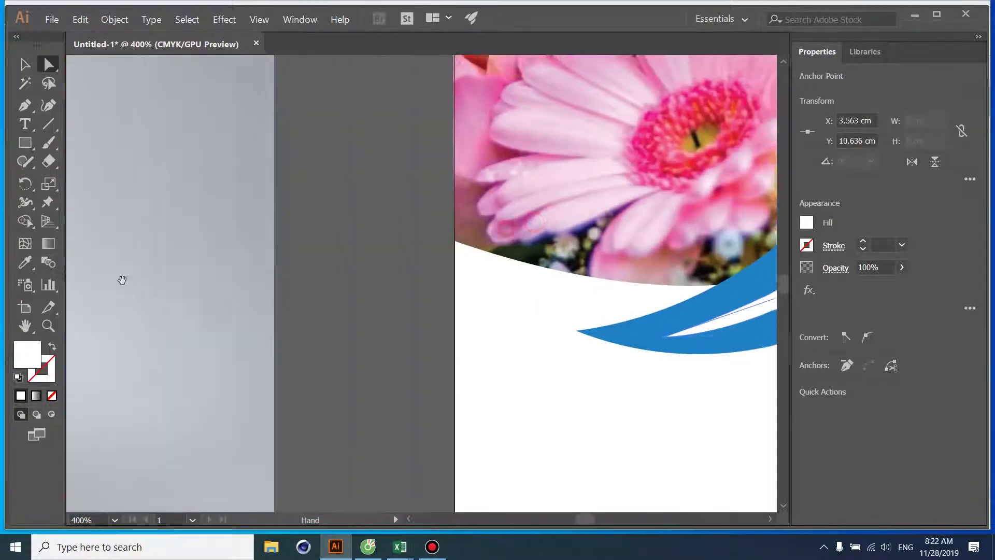
pyautogui.moveTo(457, 291); pyautogui.dragTo(134, 248)
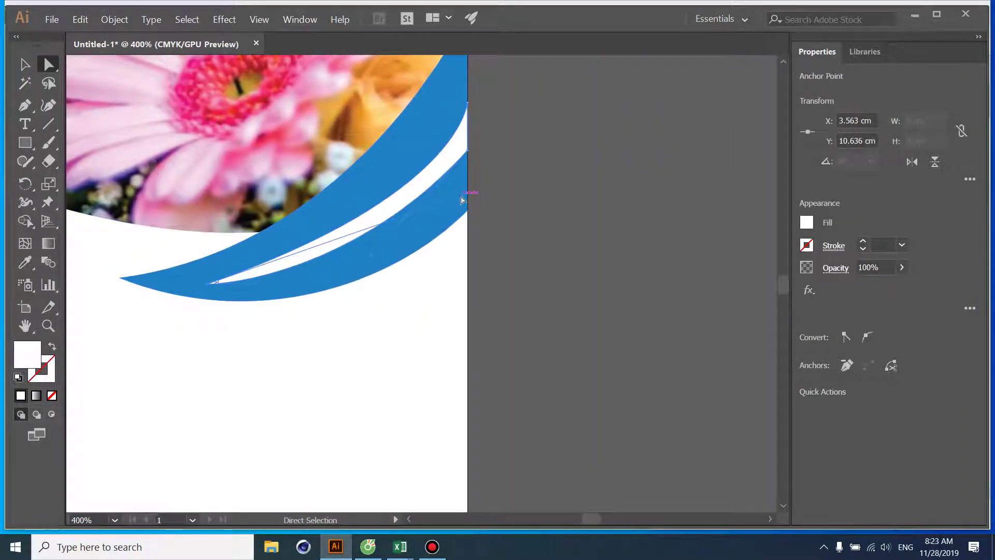
pyautogui.moveTo(461, 196)
pyautogui.mouseDown()
pyautogui.moveTo(437, 184)
pyautogui.moveTo(402, 242)
pyautogui.mouseUp()
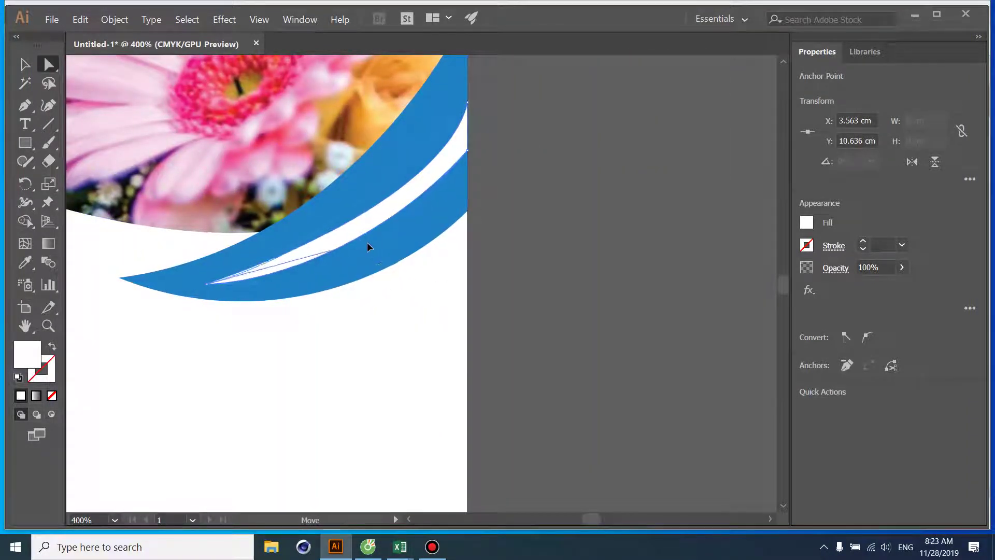
pyautogui.moveTo(402, 242); pyautogui.dragTo(415, 239)
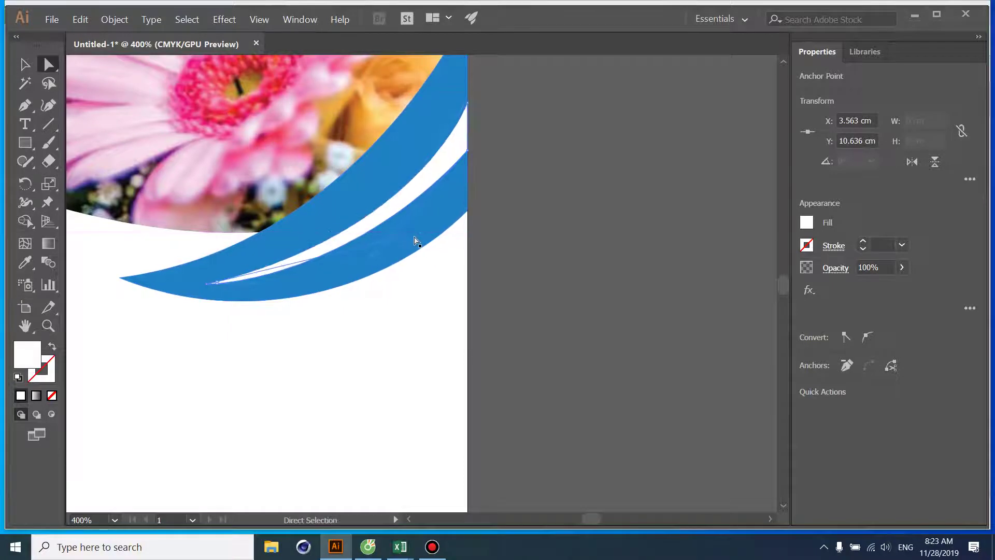
pyautogui.click(591, 162)
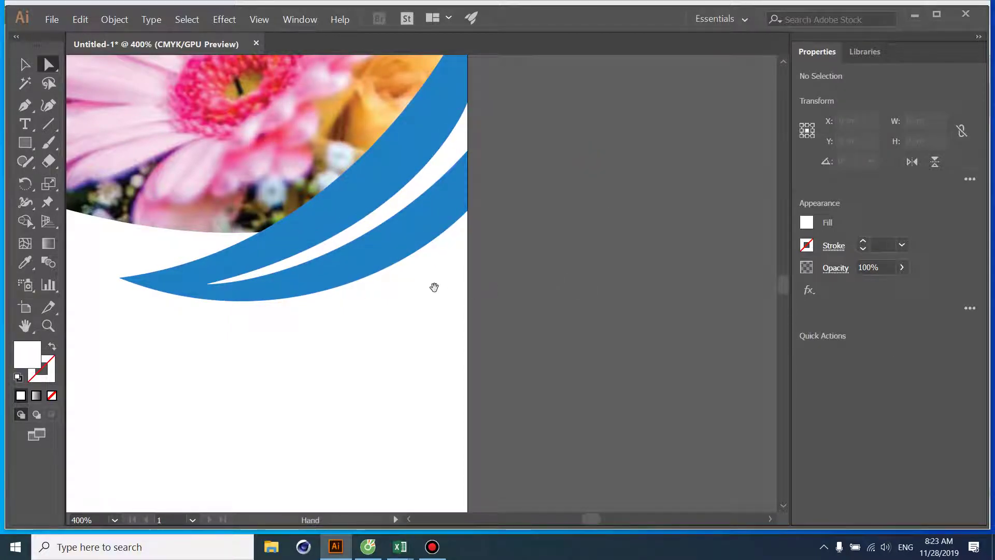
pyautogui.moveTo(433, 287); pyautogui.dragTo(691, 280)
pyautogui.hotkey('ctrl', '-')
pyautogui.hotkey('ctrl', '-')
pyautogui.hotkey('ctrl', '-')
pyautogui.hotkey('ctrl', '-')
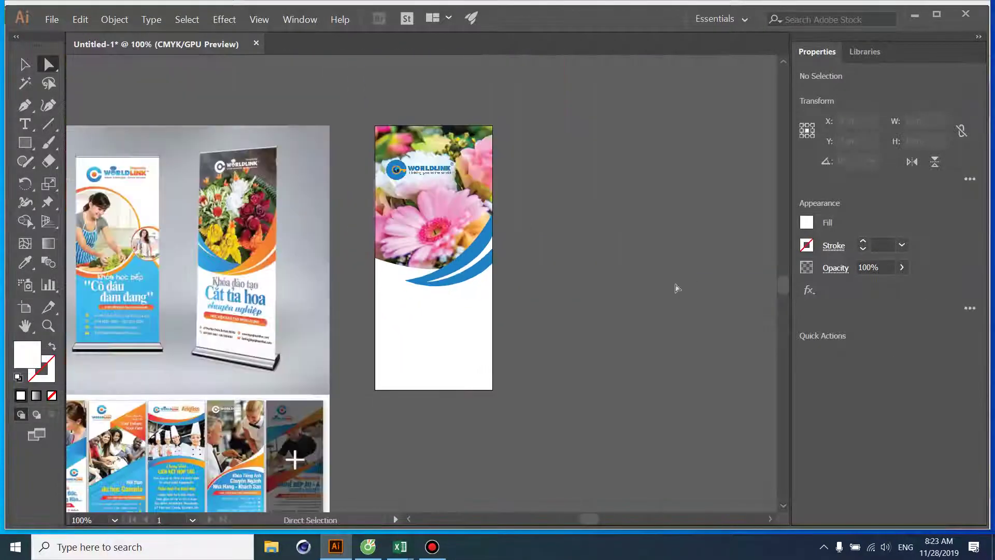
# - Start a new path at the blue swoosh tip, curving to the artboard's left edge
pyautogui.moveTo(388, 277); pyautogui.dragTo(515, 263)
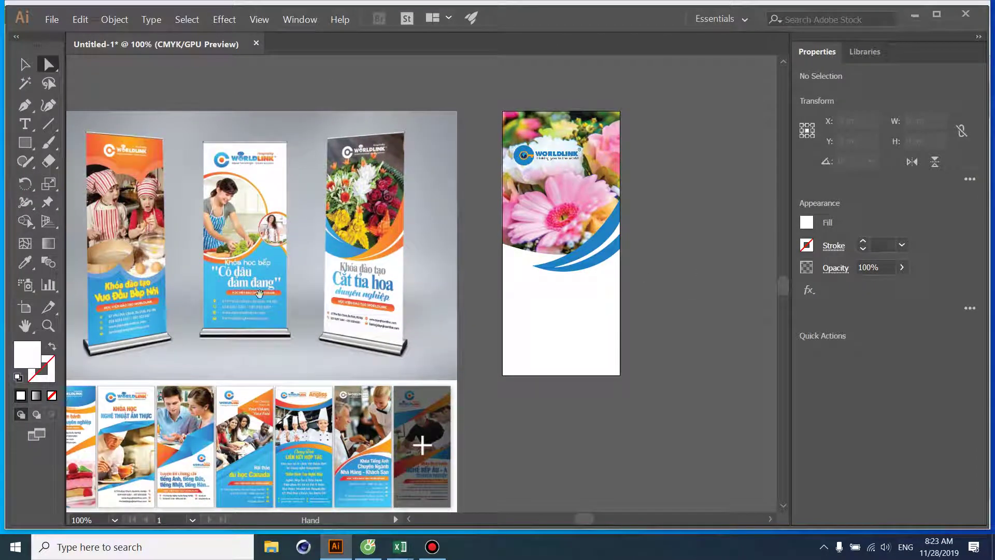
pyautogui.click(25, 82)
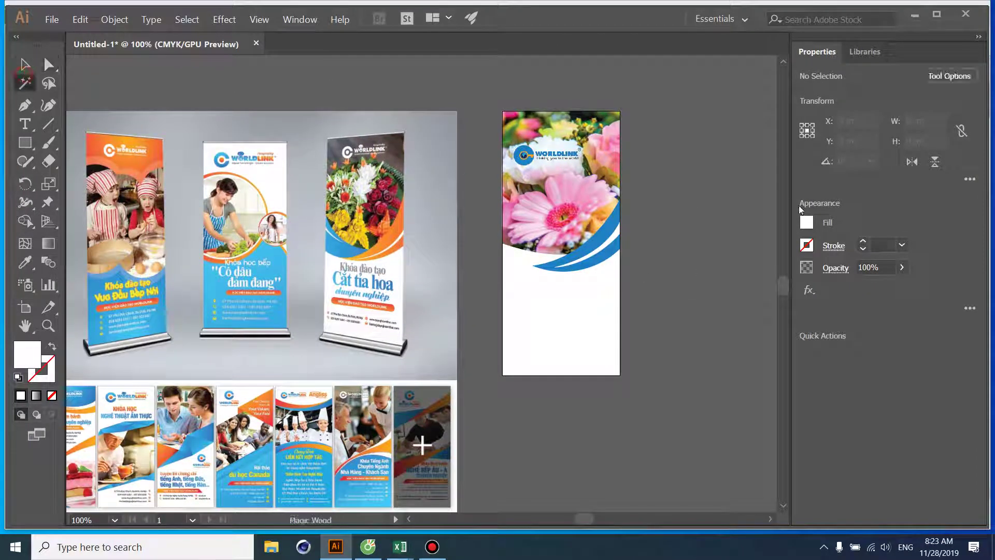
pyautogui.hotkey('ctrl', '+')
pyautogui.moveTo(694, 269); pyautogui.dragTo(618, 267)
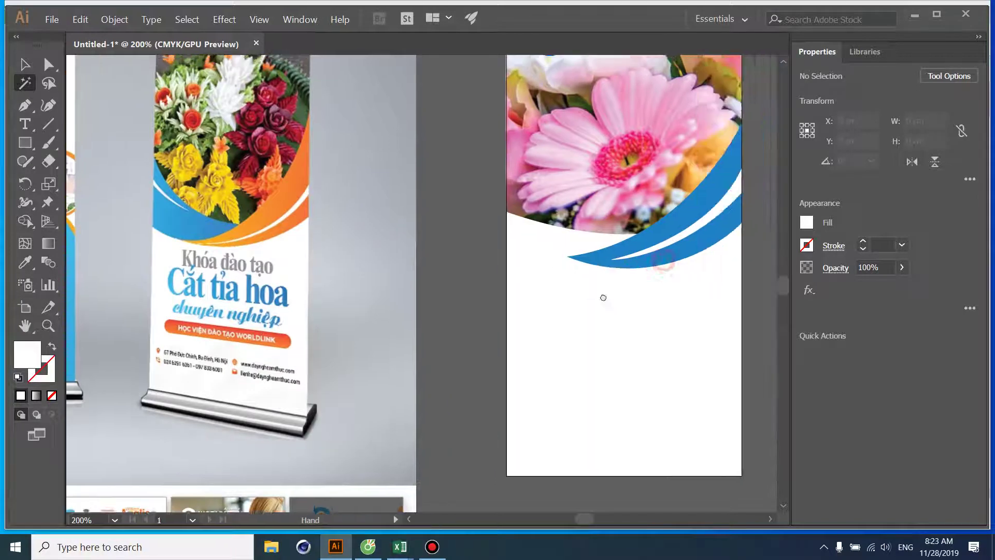
pyautogui.scroll(-1, 604, 297)
pyautogui.scroll(1, 498, 311)
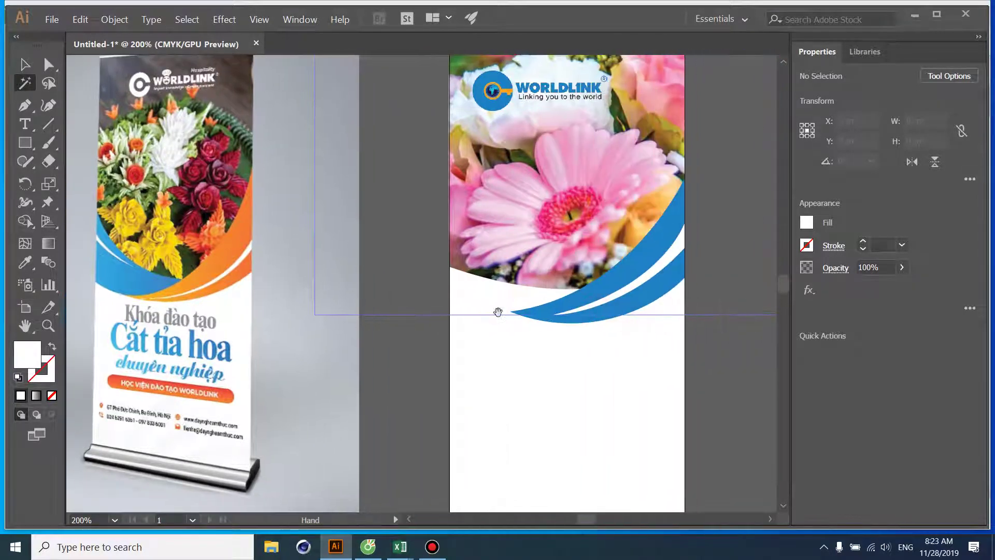
pyautogui.click(24, 106)
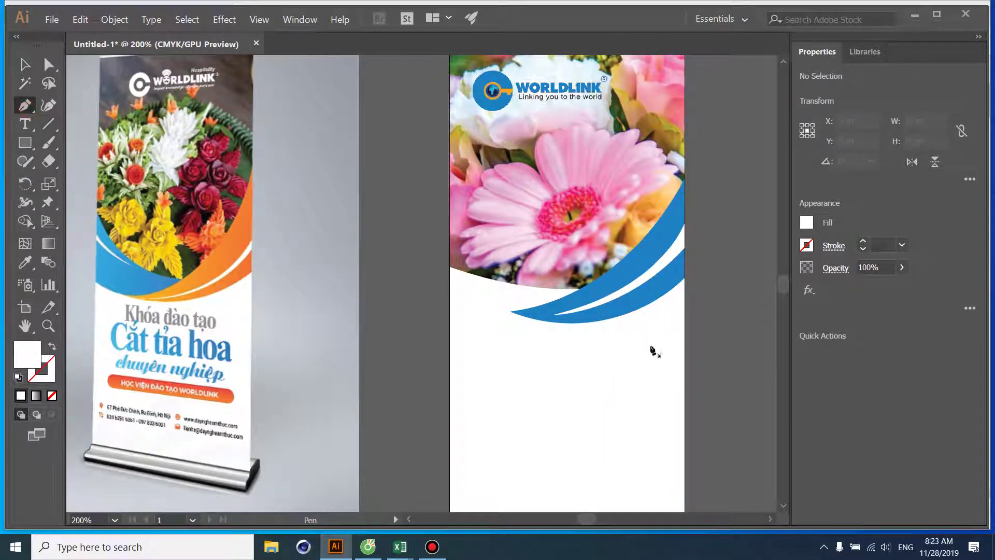
pyautogui.click(528, 317)
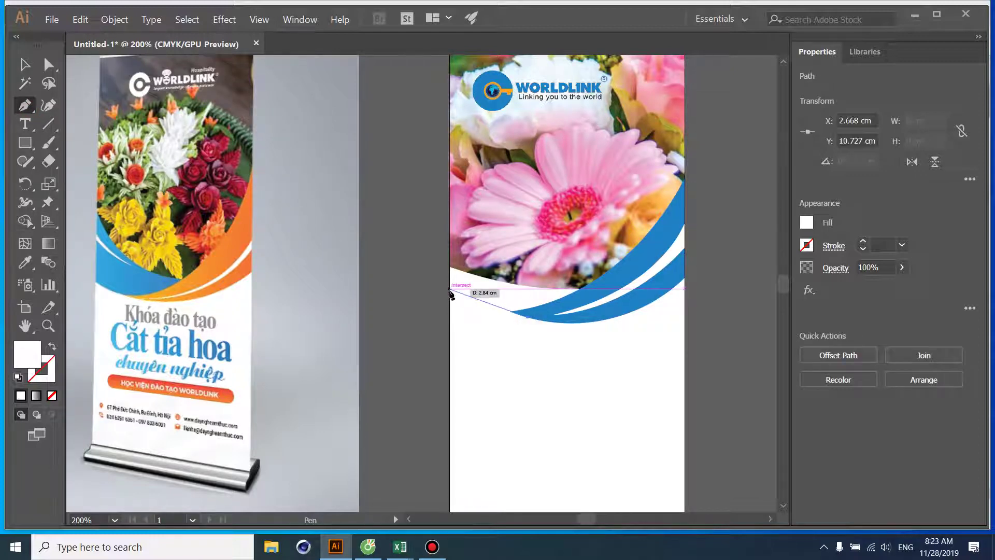
pyautogui.moveTo(447, 275); pyautogui.dragTo(404, 243)
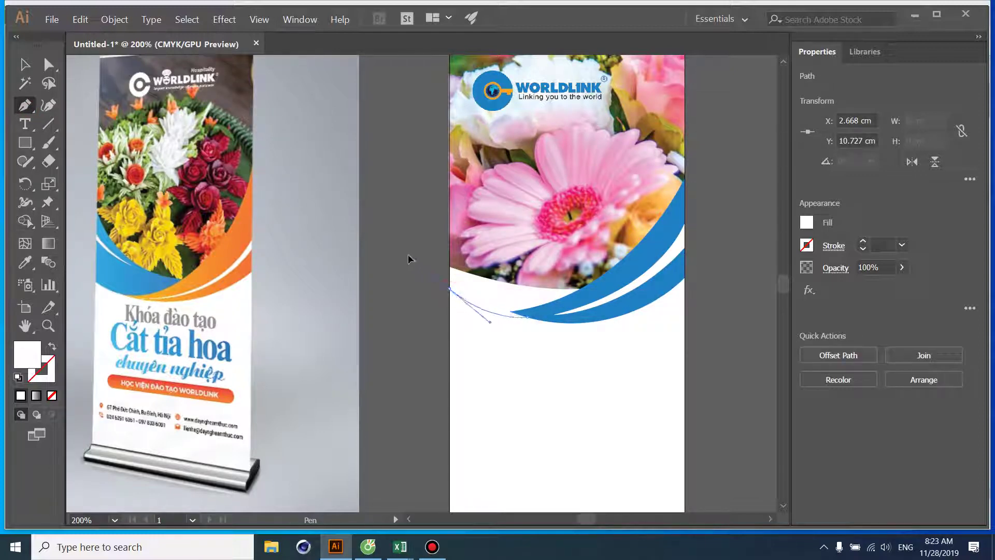
pyautogui.moveTo(404, 243); pyautogui.dragTo(435, 242)
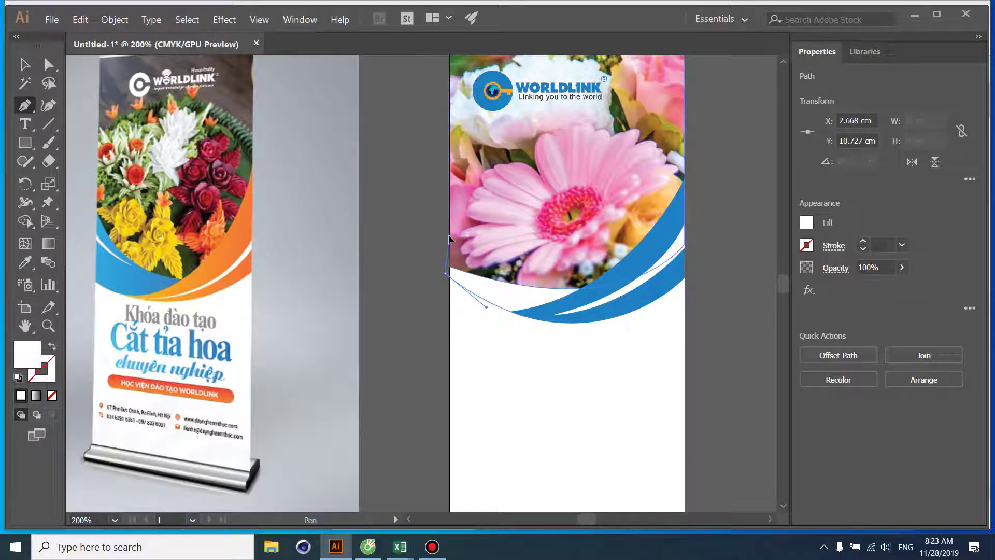
# - Continue the path up the left edge and curve it back along the photo's lower edge
pyautogui.keyDown('ctrl'); pyautogui.click(451, 239); pyautogui.keyUp('ctrl')
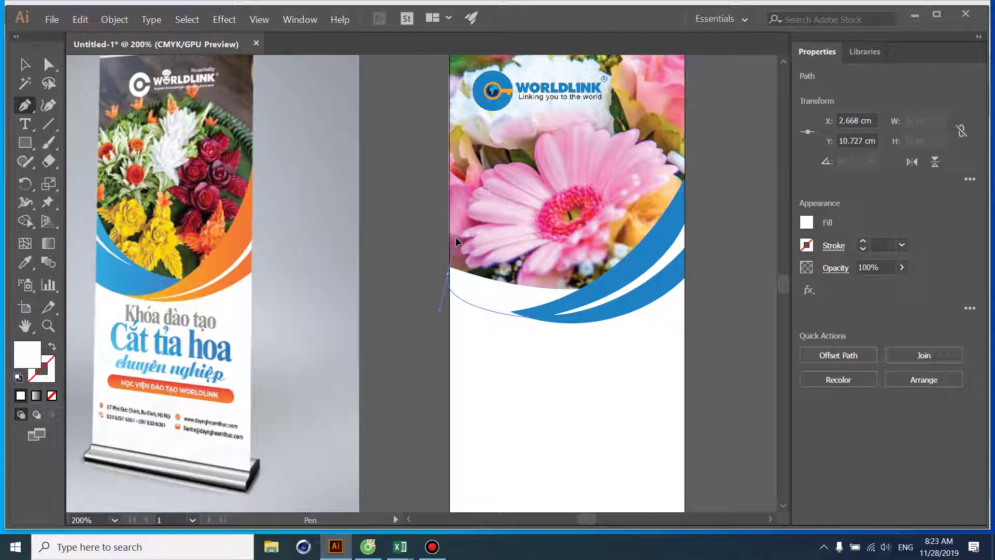
pyautogui.moveTo(449, 274)
pyautogui.mouseDown()
pyautogui.moveTo(438, 237)
pyautogui.moveTo(408, 247)
pyautogui.moveTo(450, 235)
pyautogui.moveTo(451, 210)
pyautogui.mouseUp()
pyautogui.press('super+space')
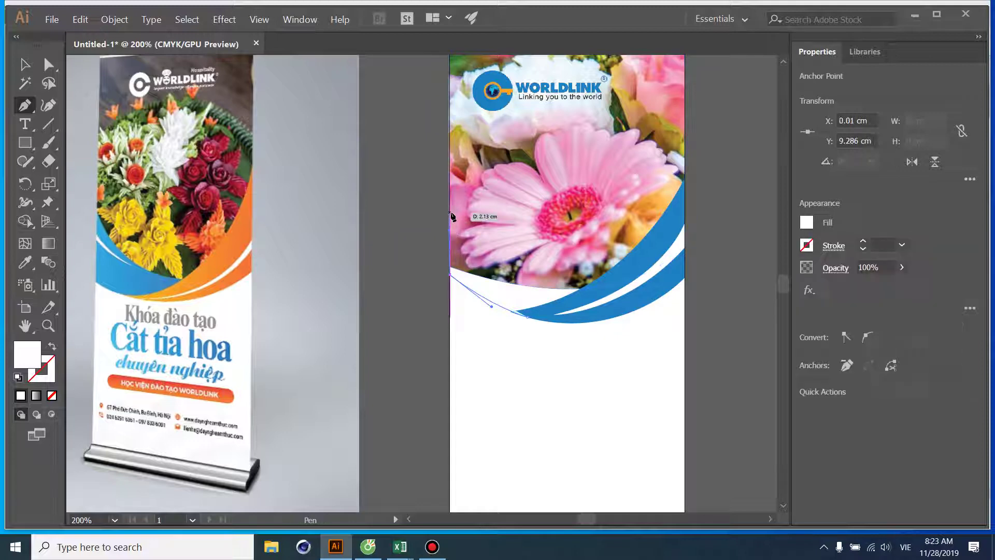
pyautogui.click(450, 208)
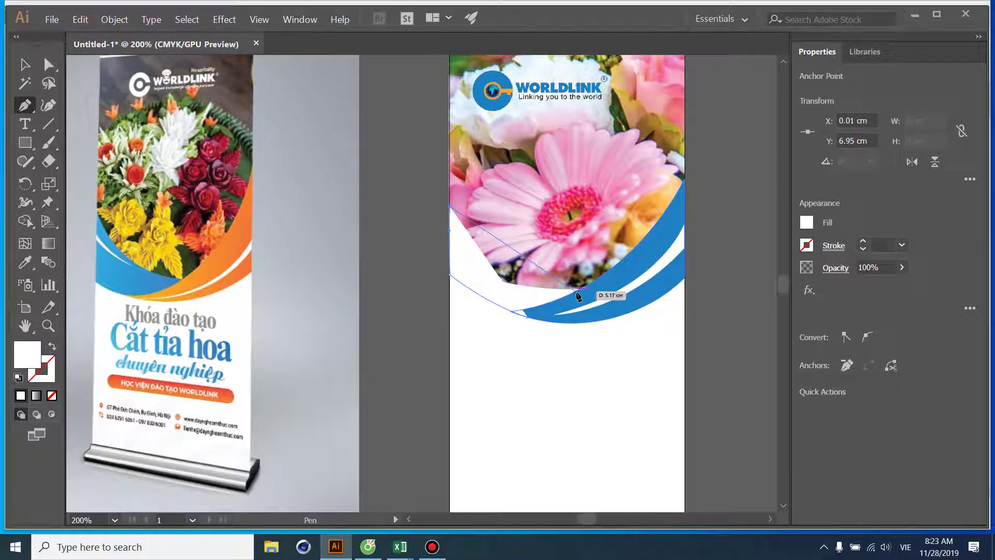
pyautogui.moveTo(578, 297); pyautogui.dragTo(681, 304)
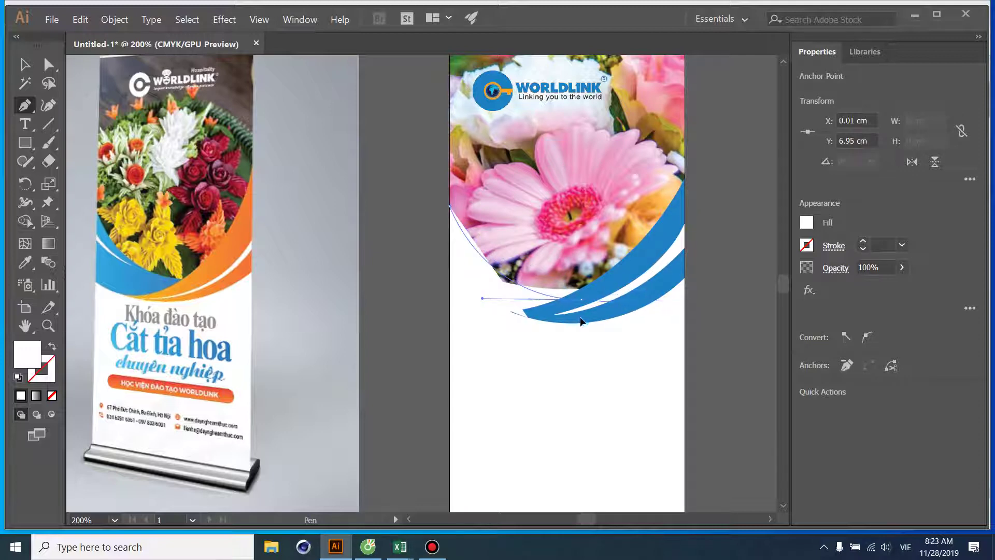
pyautogui.moveTo(682, 305)
pyautogui.mouseDown()
pyautogui.moveTo(527, 325)
pyautogui.moveTo(492, 306)
pyautogui.mouseUp()
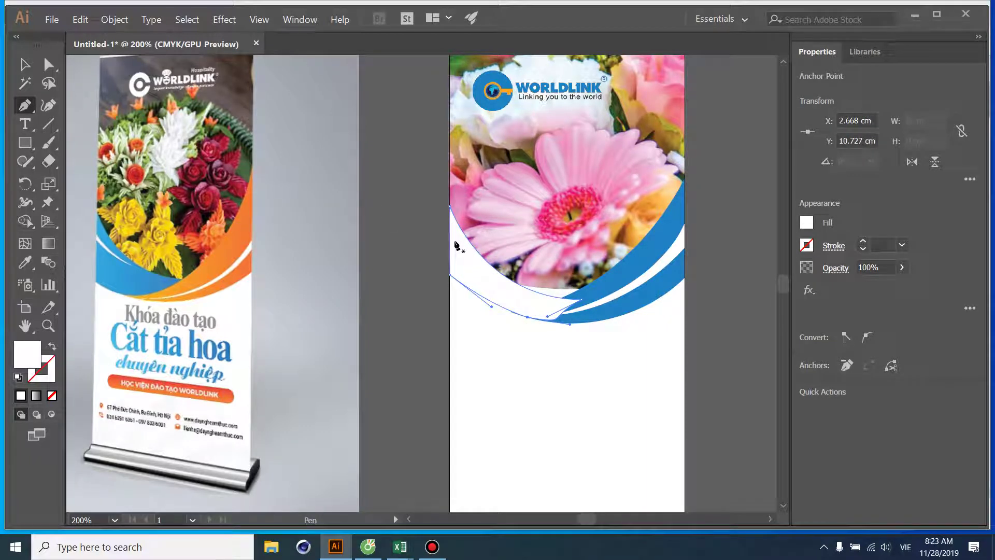
# - Fill the new shape with pink sampled from the flower and send it behind the blue swoosh
pyautogui.press('i')
pyautogui.click(585, 190)
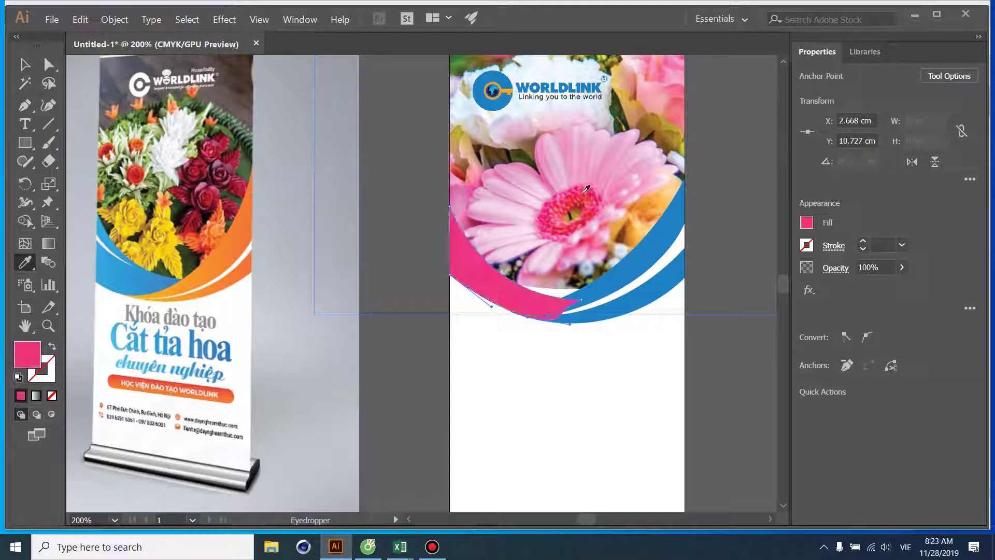
pyautogui.click(24, 64)
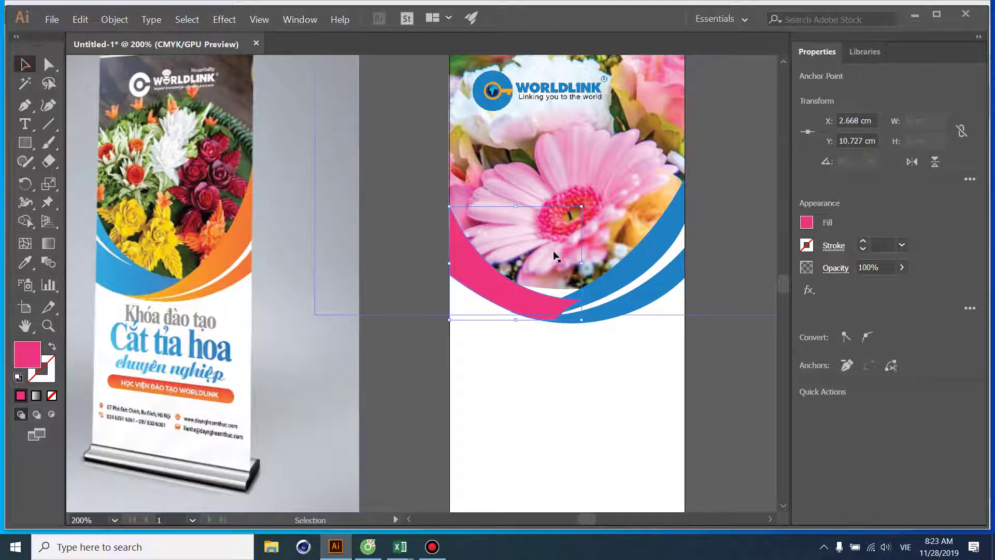
pyautogui.click(114, 19)
pyautogui.moveTo(129, 46)
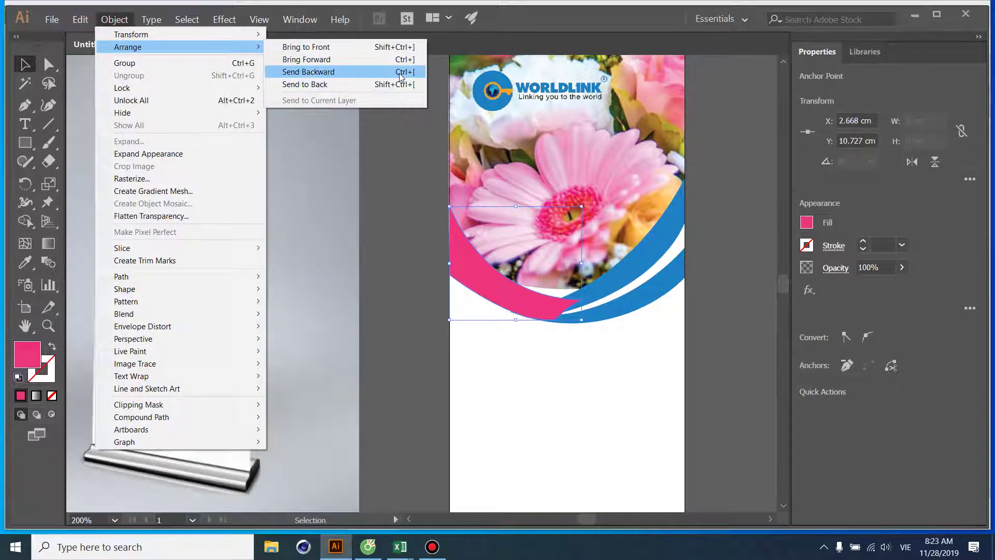
pyautogui.click(399, 72)
pyautogui.hotkey('ctrl', '[')
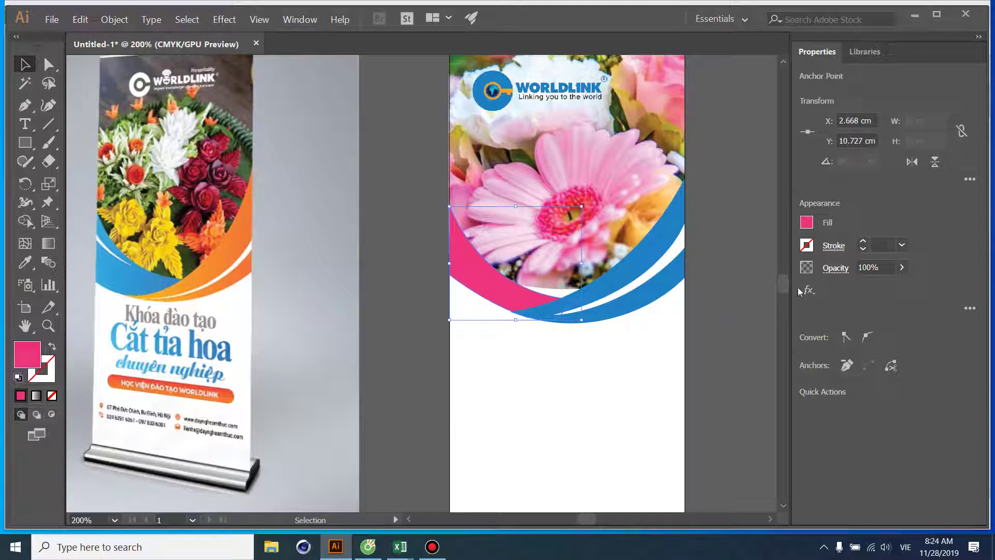
pyautogui.click(730, 321)
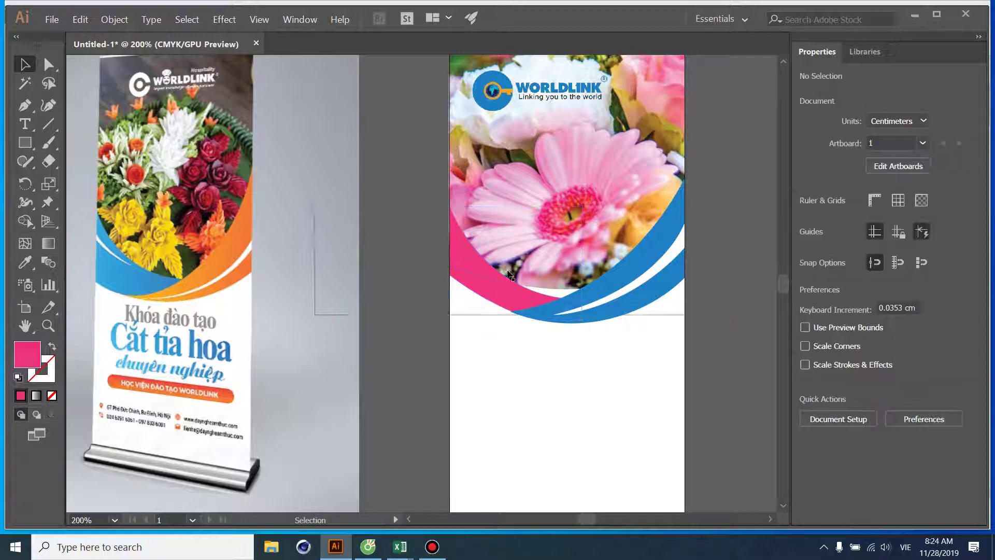
# - Raise the pink swoosh's left-edge anchor so it tucks under the blue band
pyautogui.click(48, 64)
pyautogui.click(455, 218)
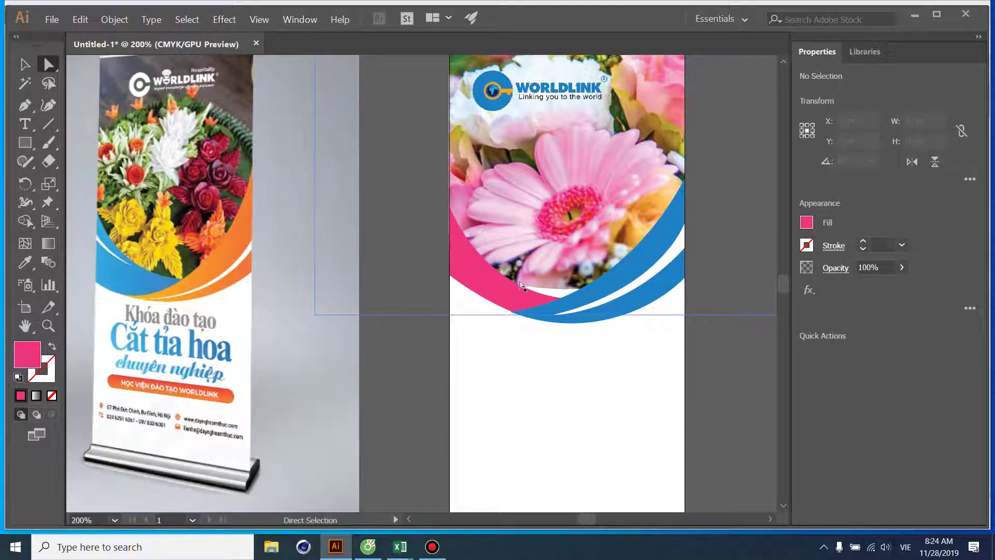
pyautogui.moveTo(455, 217); pyautogui.dragTo(454, 187)
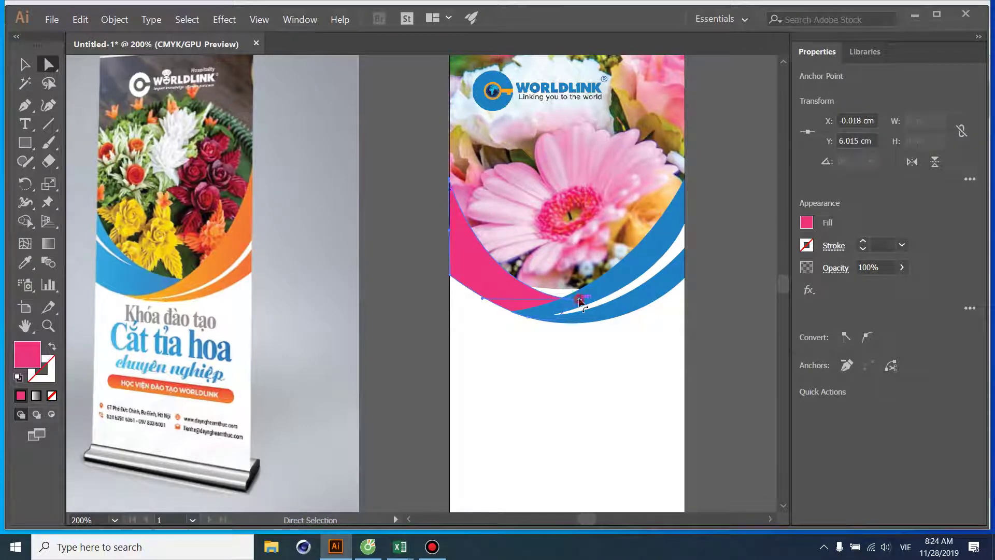
pyautogui.moveTo(564, 306)
pyautogui.mouseDown()
pyautogui.moveTo(591, 313)
pyautogui.moveTo(575, 291)
pyautogui.mouseUp()
pyautogui.hotkey('ctrl', 'z')
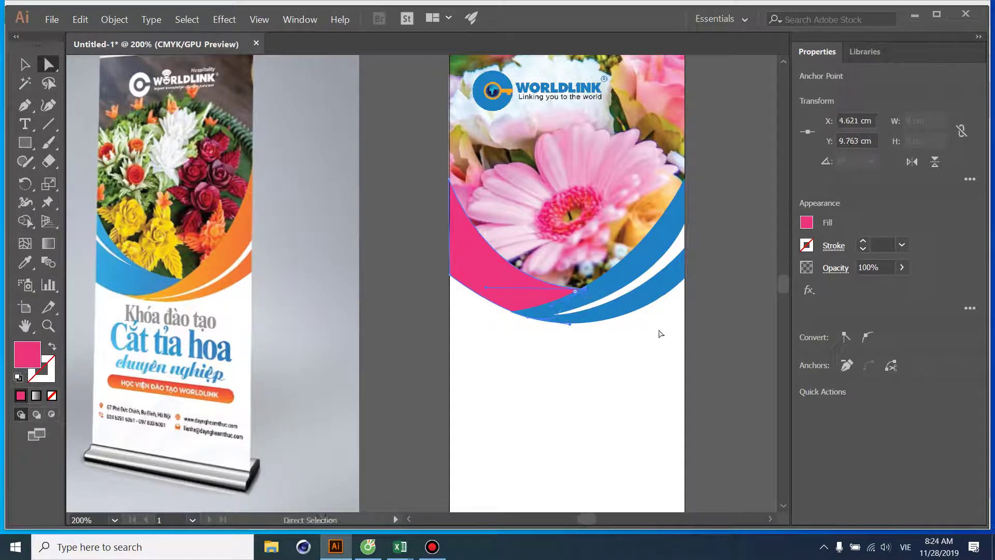
pyautogui.click(725, 306)
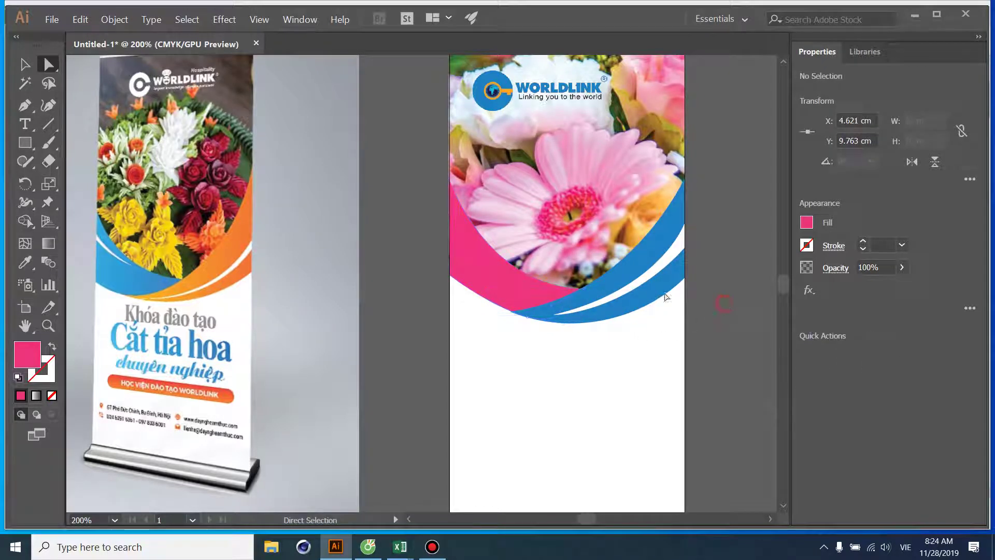
# - Draw a thin curved shape along the pink swoosh back to the artboard's left edge
pyautogui.click(25, 105)
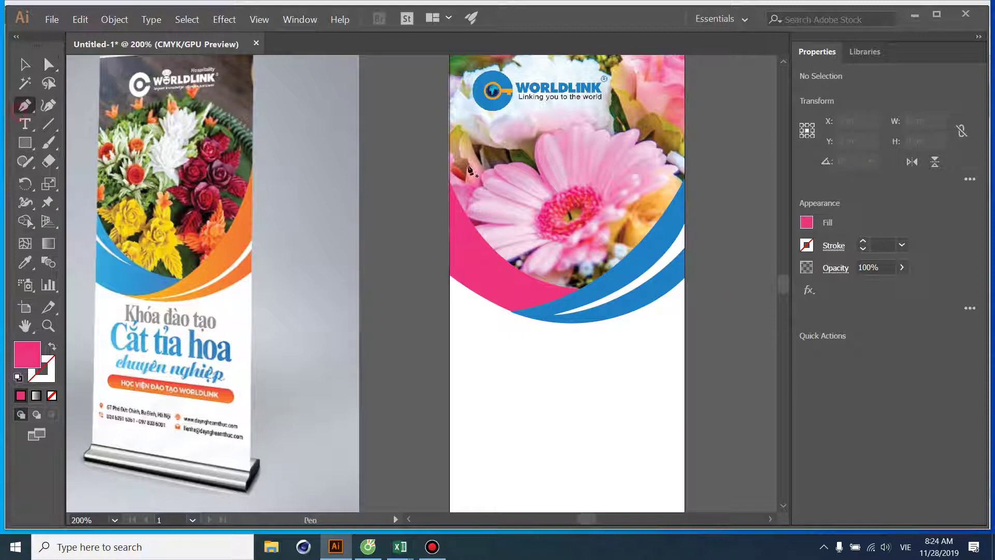
pyautogui.click(450, 220)
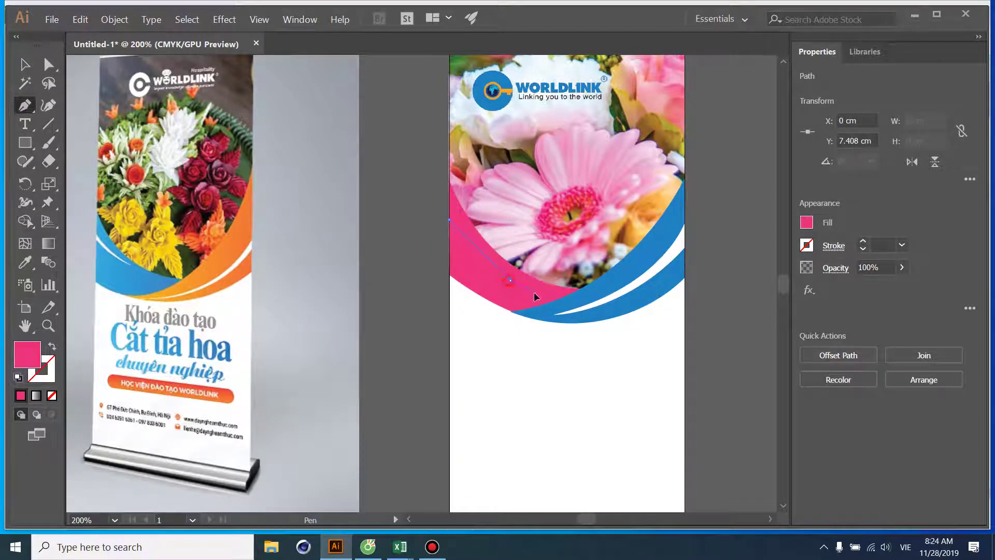
pyautogui.moveTo(536, 297); pyautogui.dragTo(582, 311)
pyautogui.click(510, 280)
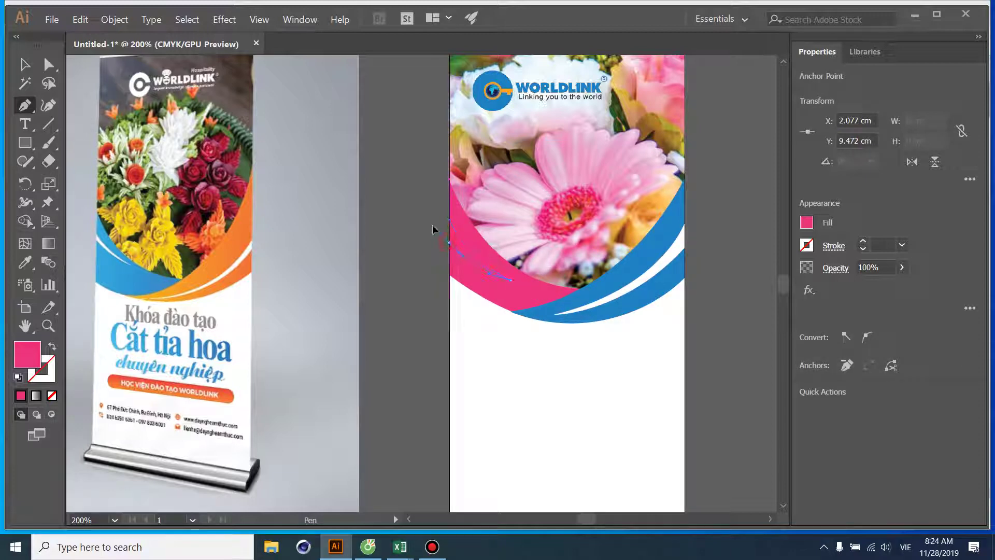
pyautogui.moveTo(449, 219); pyautogui.dragTo(473, 228)
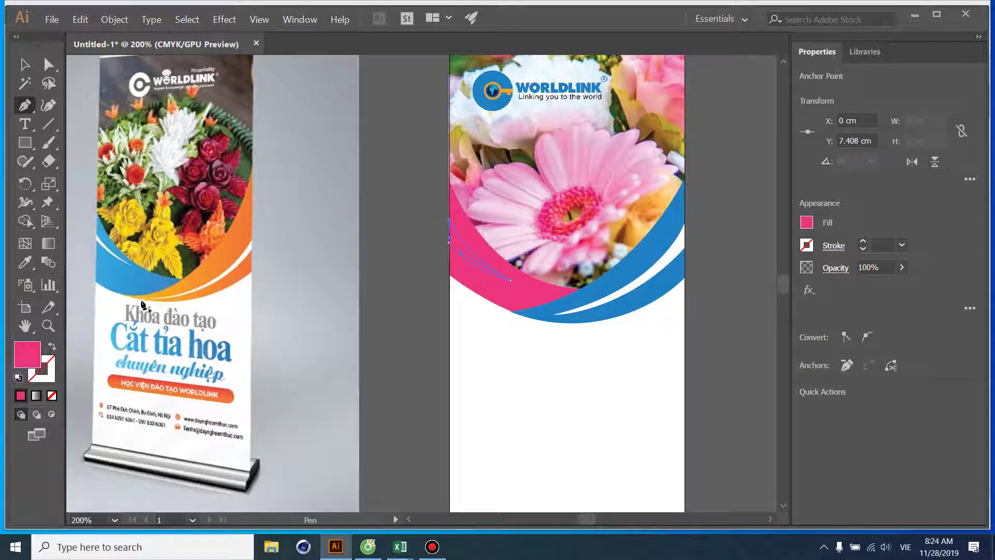
# - Fill the new stripe white, sampled from the existing white stripe
pyautogui.press('i')
pyautogui.click(635, 283)
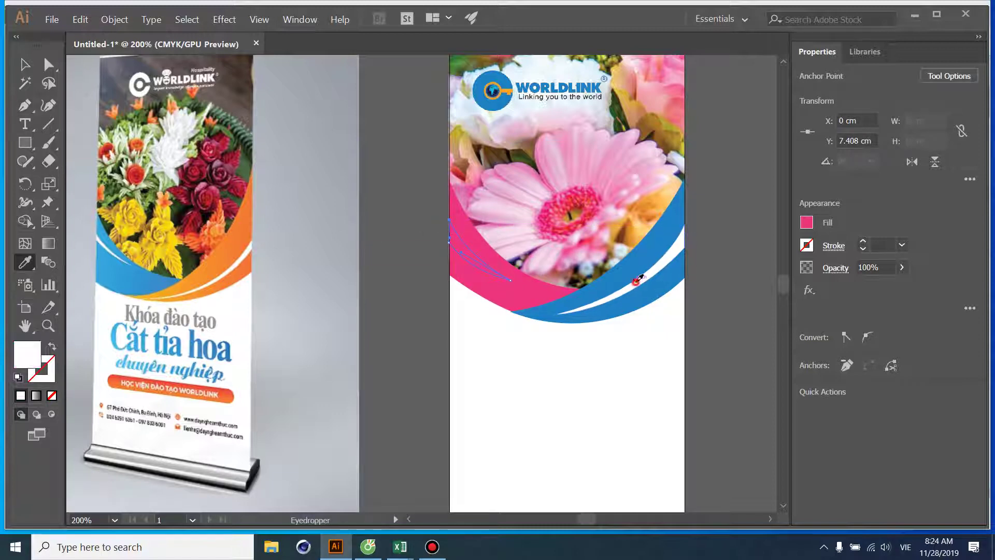
pyautogui.press('v')
pyautogui.click(711, 270)
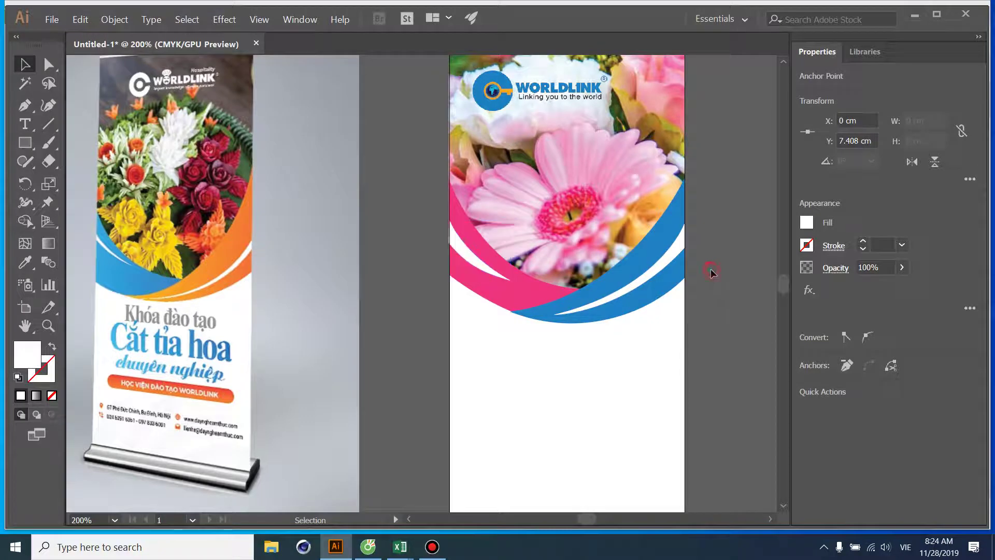
pyautogui.hotkey('ctrl', '-')
pyautogui.hotkey('ctrl', '-')
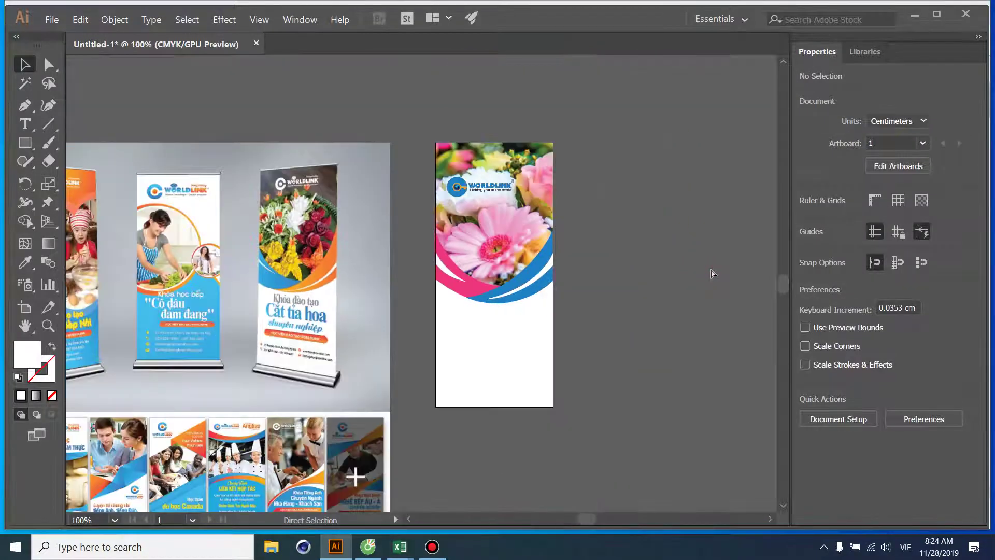
# - Type the heading 'Khóa đào tạo' beside the banner
pyautogui.hotkey('ctrl', '=')
pyautogui.moveTo(678, 268); pyautogui.dragTo(658, 254)
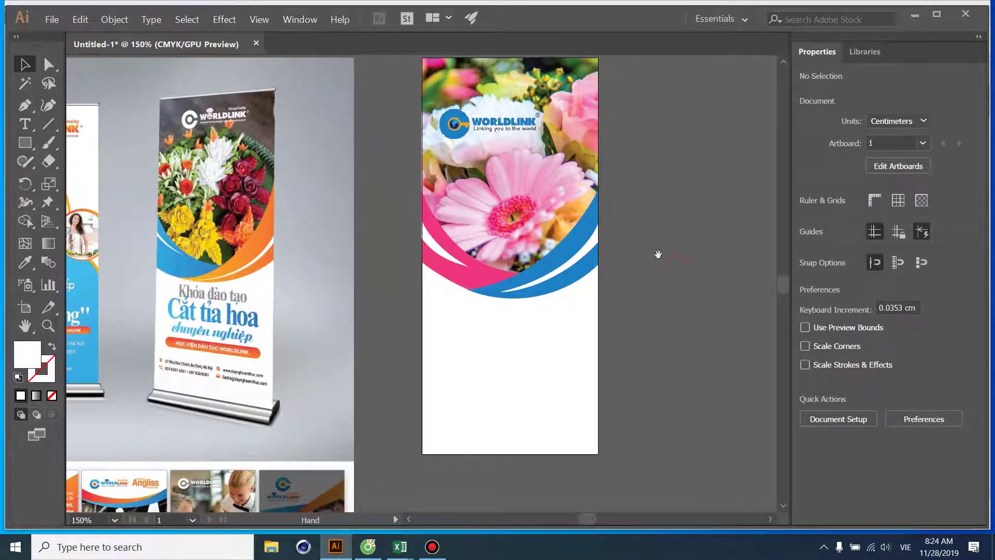
pyautogui.moveTo(664, 292); pyautogui.dragTo(321, 132)
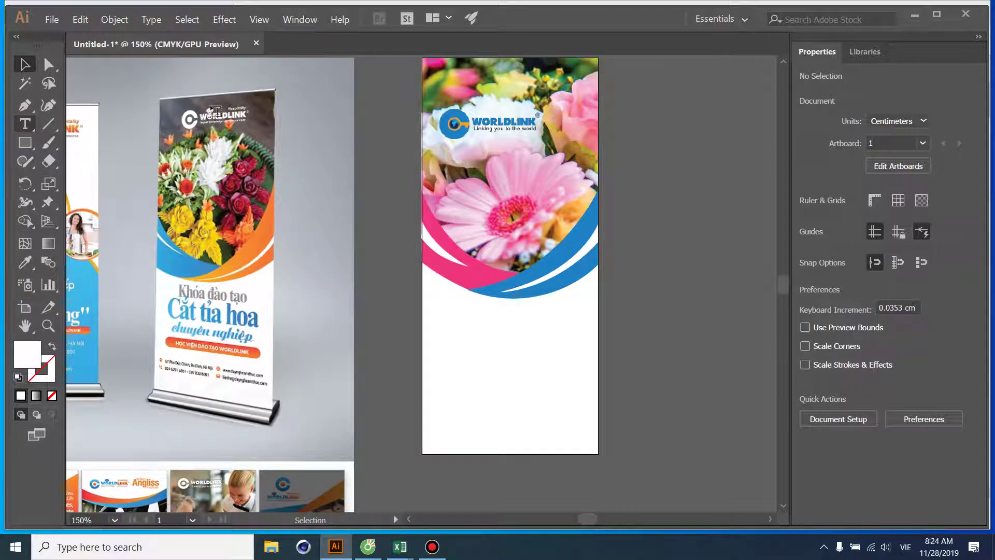
pyautogui.click(657, 340)
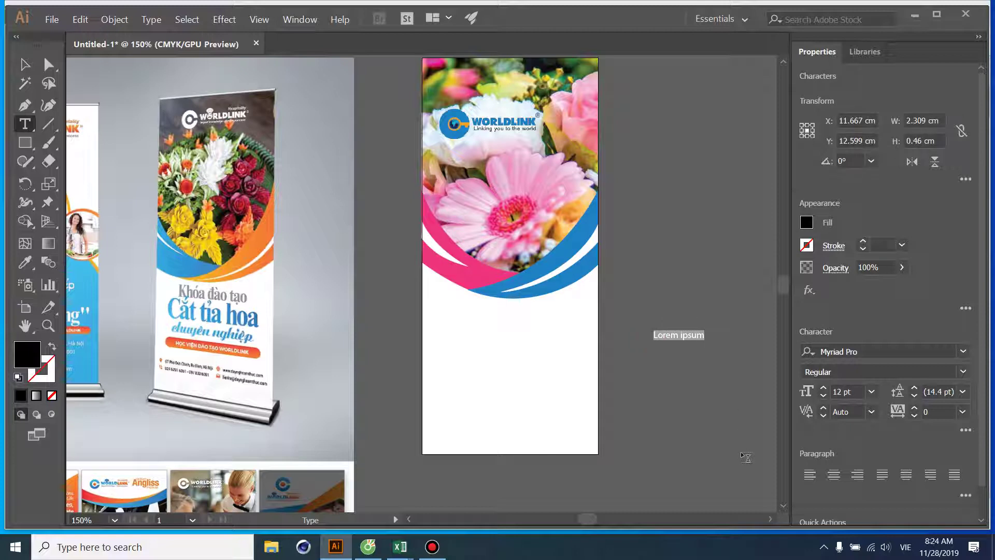
pyautogui.write('Khóa ')
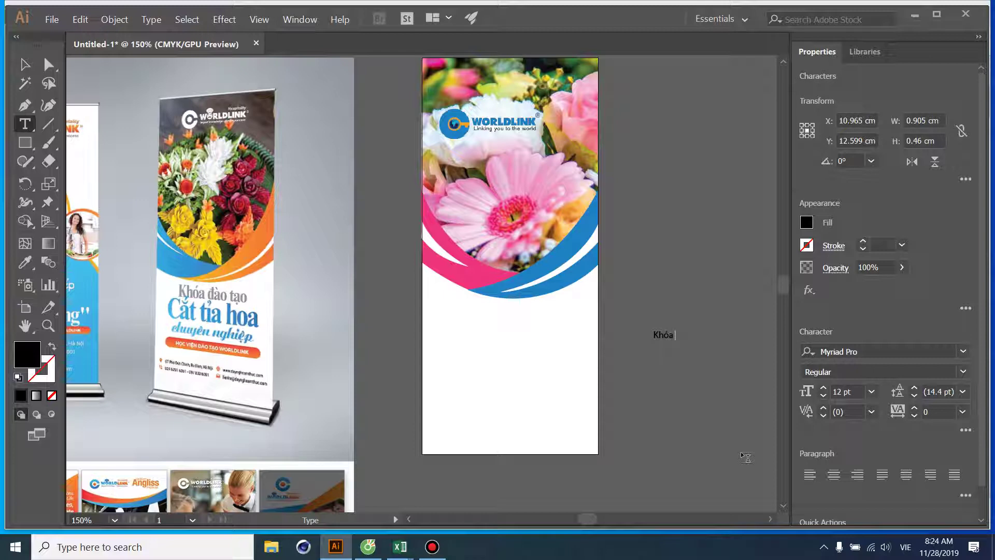
pyautogui.write('đào tạo')
pyautogui.click(24, 70)
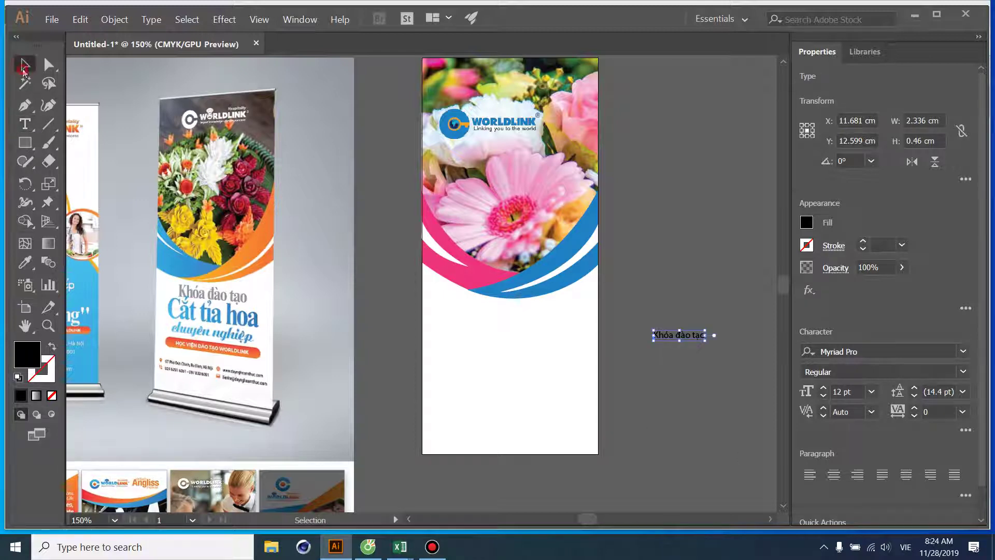
# - Scale the heading to about 22 pt, colour it dark brown, and centre it under the swooshes
pyautogui.moveTo(705, 330)
pyautogui.mouseDown()
pyautogui.moveTo(748, 322)
pyautogui.moveTo(536, 330)
pyautogui.mouseUp()
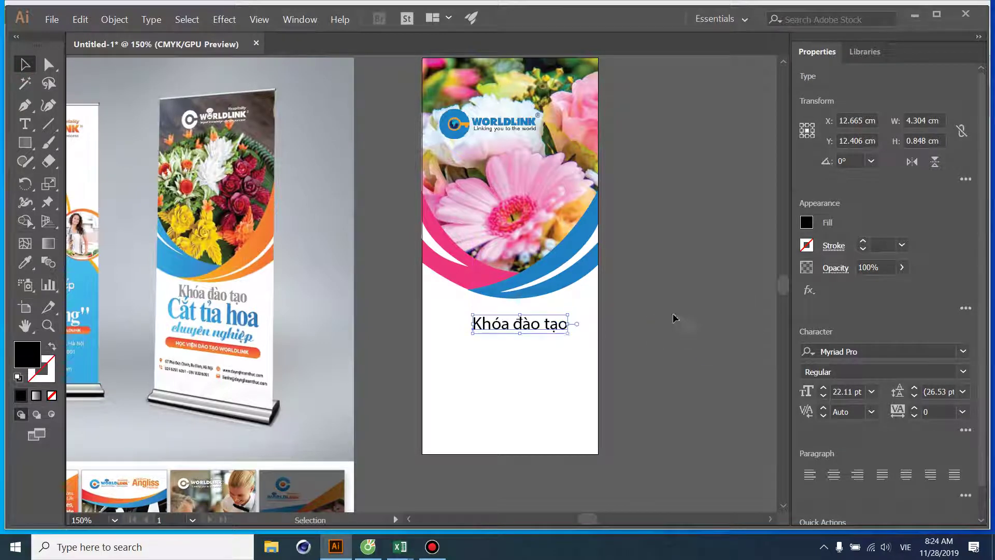
pyautogui.click(808, 223)
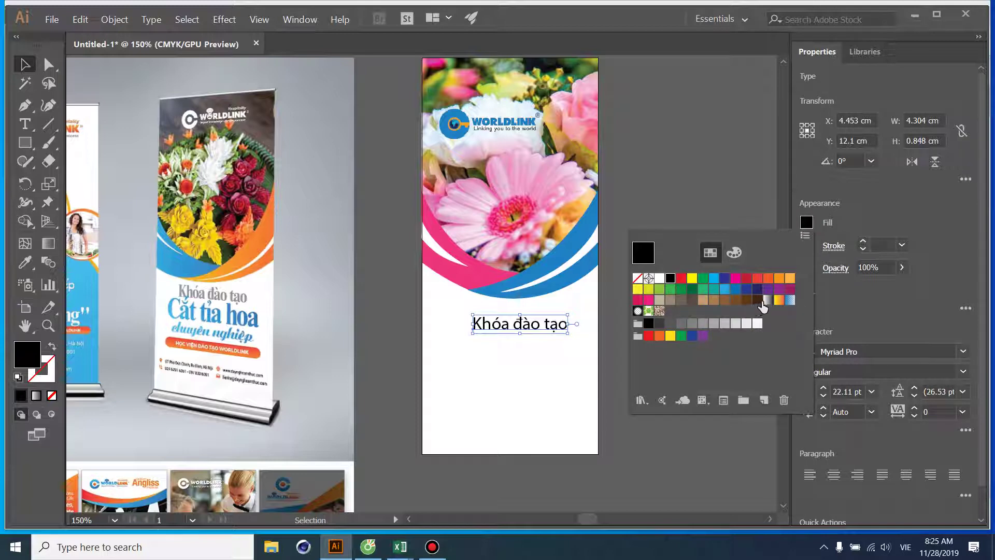
pyautogui.click(758, 301)
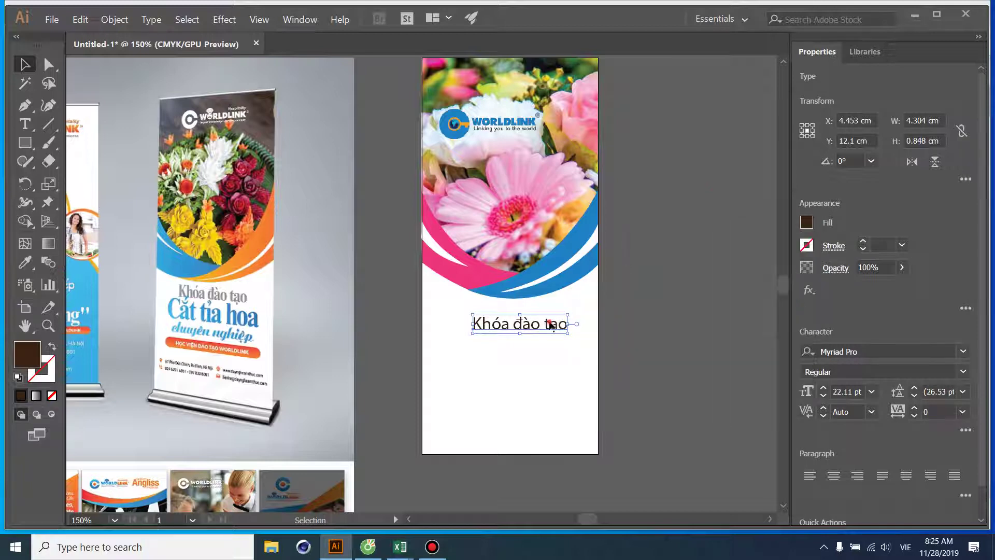
pyautogui.moveTo(551, 324); pyautogui.dragTo(540, 313)
# - Set 'Khóa đào tạo' in UTM Swiss 721 Black Condensed and enlarge it to 27.6 pt
pyautogui.hotkey('ctrl', 't')
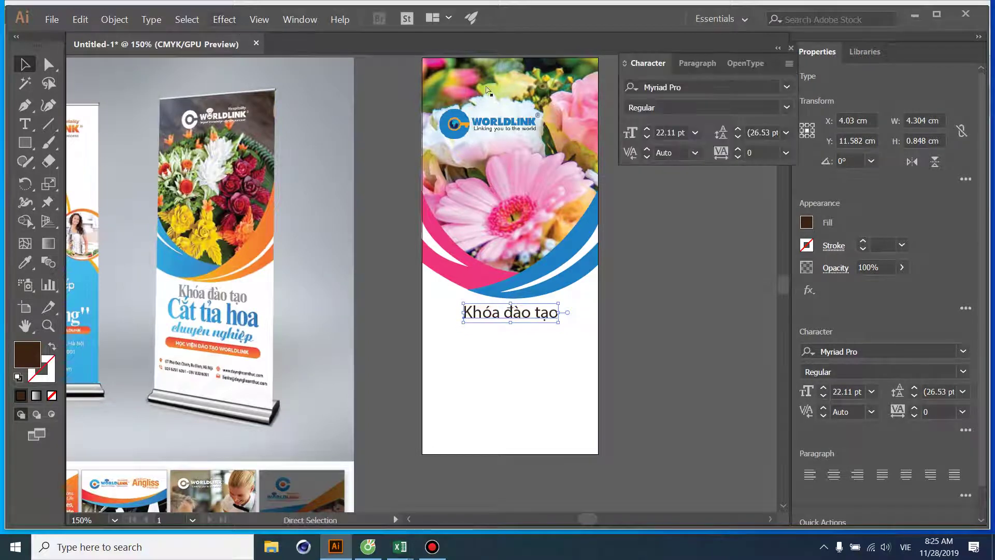
pyautogui.click(786, 87)
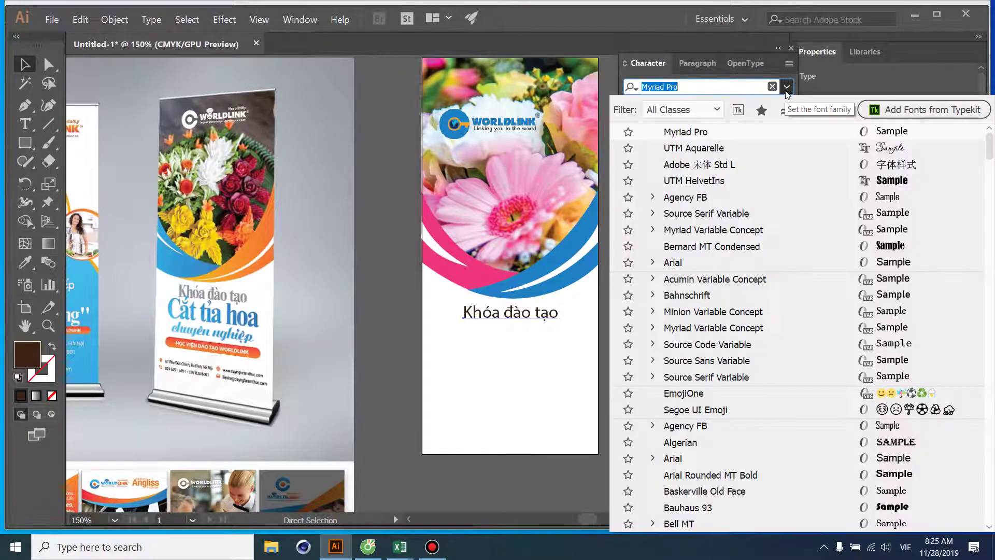
pyautogui.scroll(-10, 981, 246)
pyautogui.moveTo(988, 239); pyautogui.dragTo(987, 492)
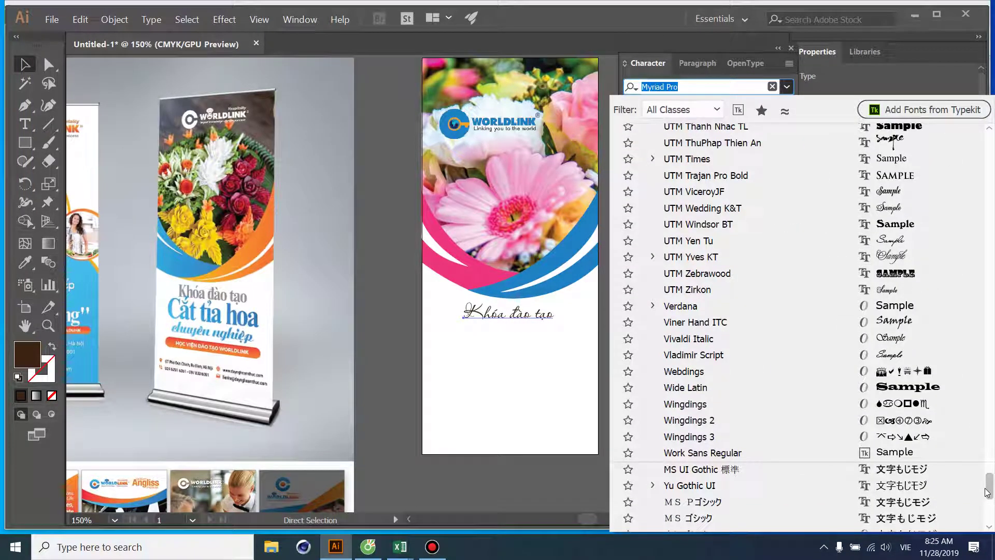
pyautogui.moveTo(987, 492); pyautogui.dragTo(989, 478)
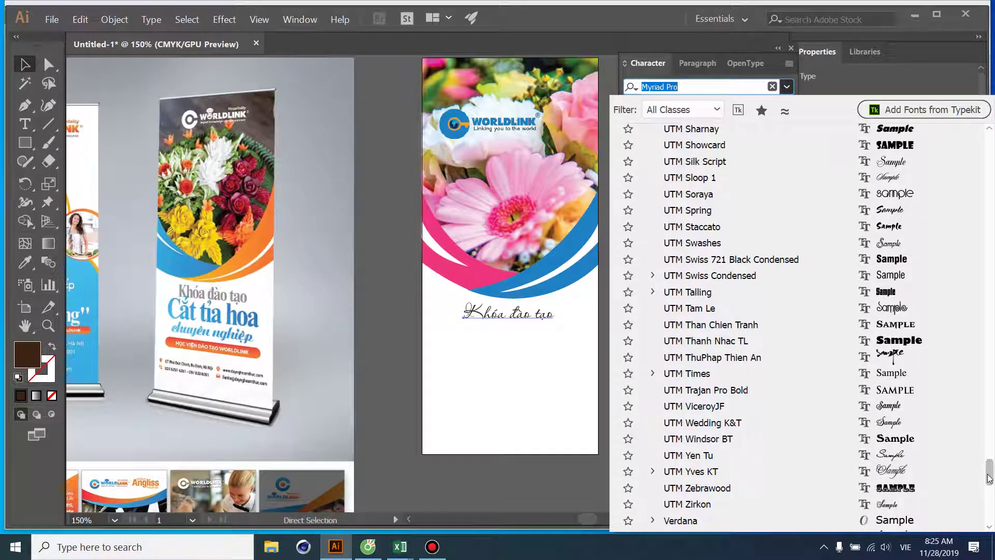
pyautogui.click(868, 258)
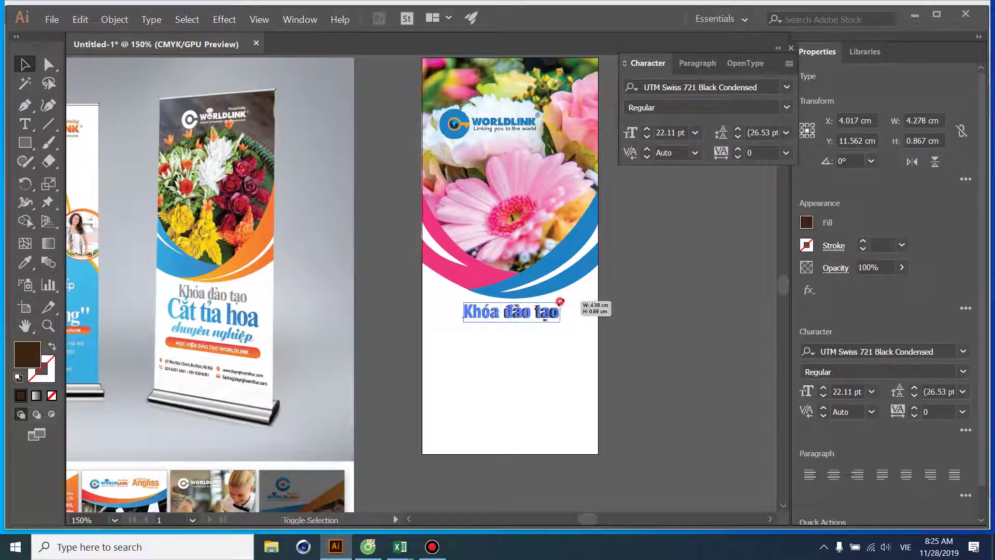
pyautogui.moveTo(558, 304)
pyautogui.mouseDown()
pyautogui.moveTo(581, 298)
pyautogui.moveTo(552, 316)
pyautogui.mouseUp()
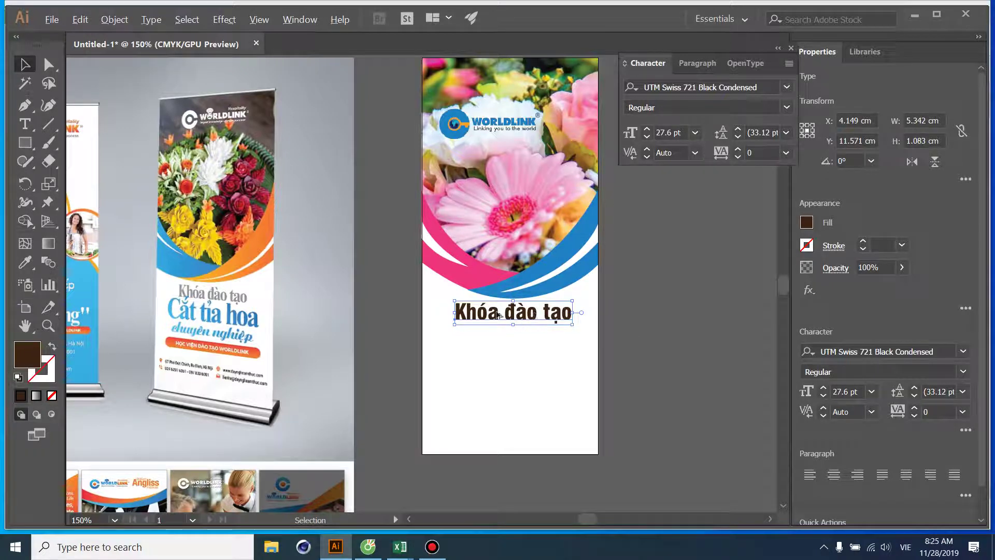
pyautogui.click(786, 87)
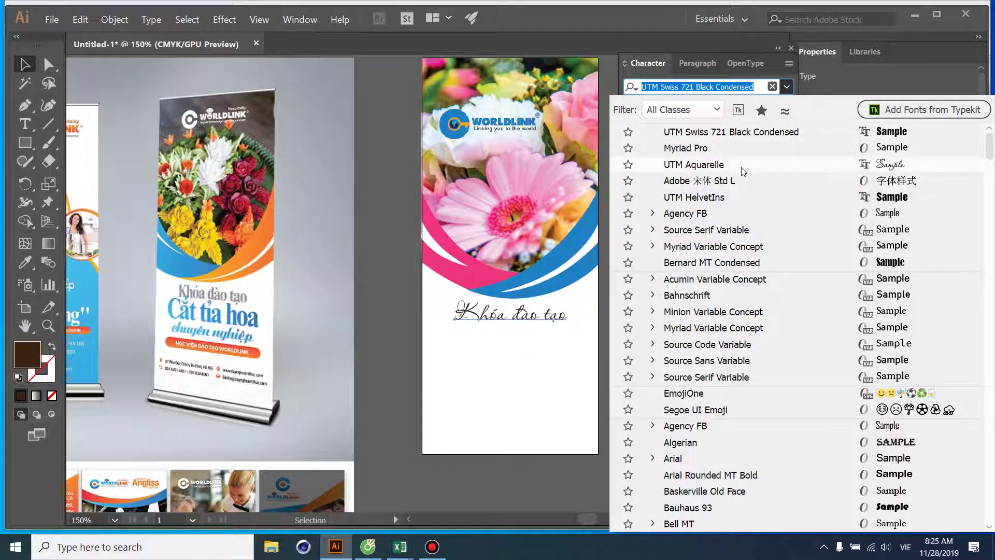
# - Set the heading in UTM Aquarelle at about 33.78 pt, re-centred and coloured pink from the swoosh
pyautogui.click(743, 165)
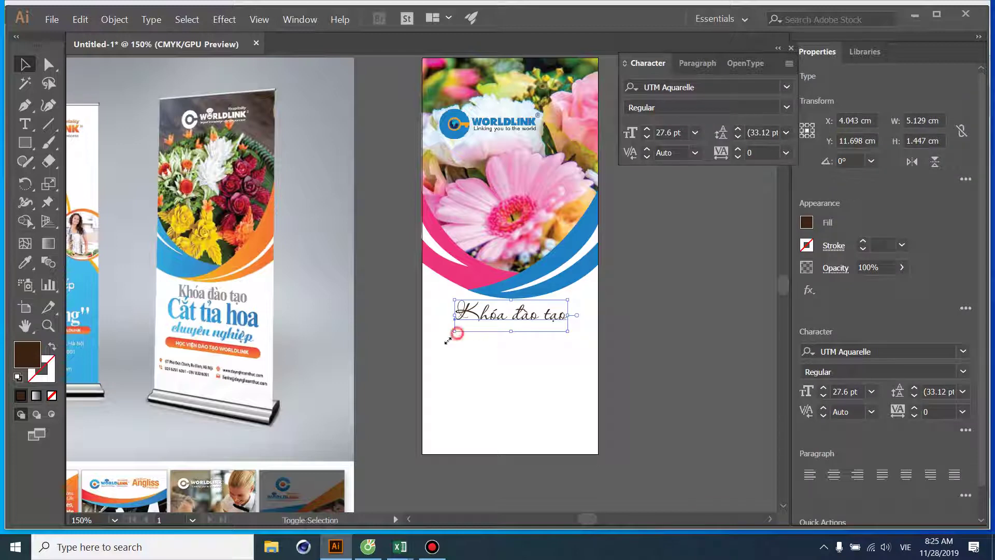
pyautogui.moveTo(458, 335); pyautogui.dragTo(429, 338)
pyautogui.moveTo(506, 319); pyautogui.dragTo(515, 322)
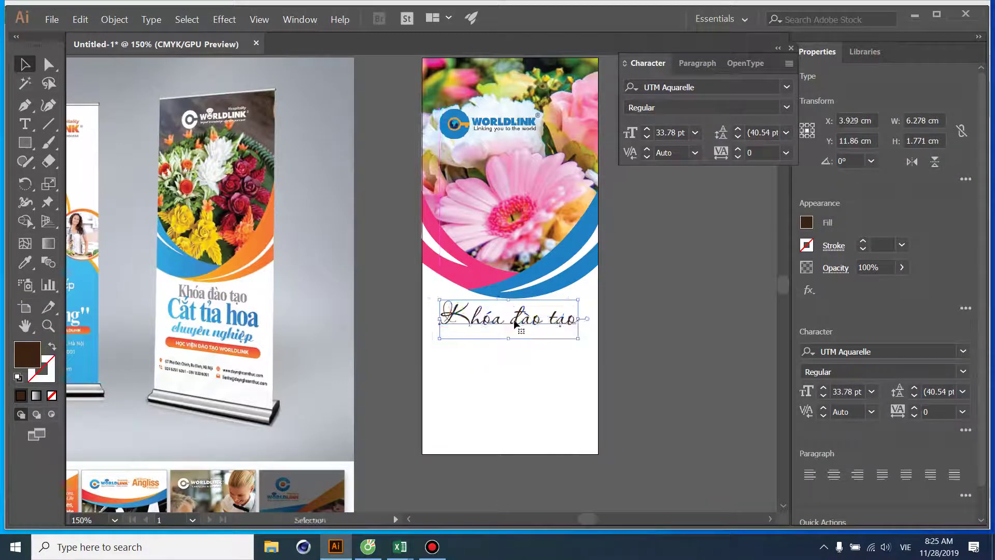
pyautogui.press('i')
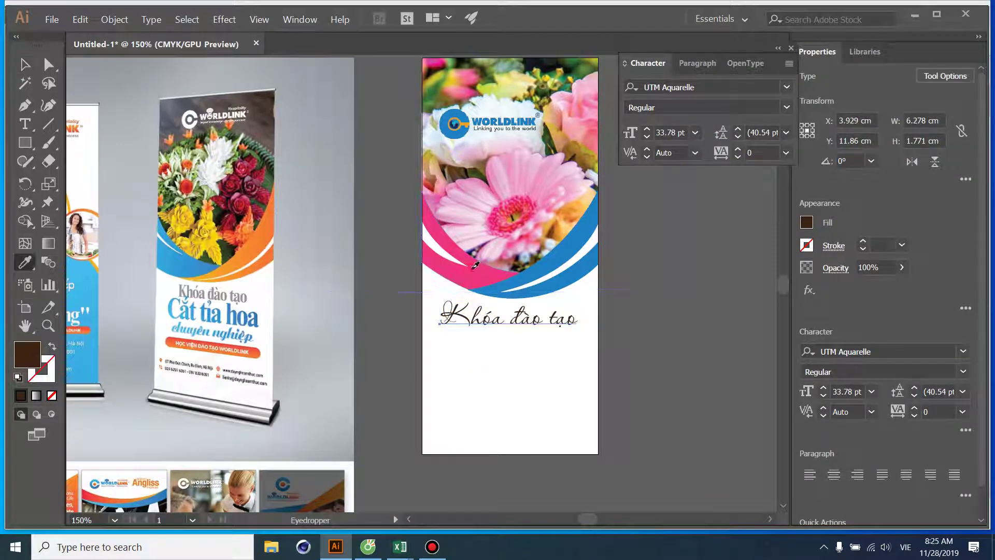
pyautogui.click(472, 270)
# - Duplicate the heading below as a 'Cắt tỉa hoa' line set in UTM HelvetIns
pyautogui.press('v')
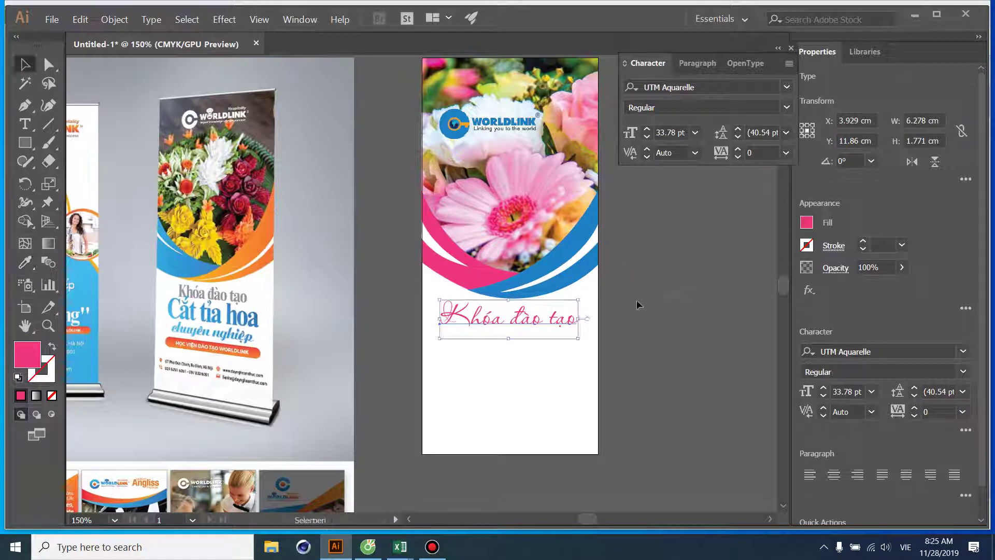
pyautogui.click(667, 316)
pyautogui.moveTo(561, 319)
pyautogui.mouseDown()
pyautogui.moveTo(560, 352)
pyautogui.moveTo(535, 362)
pyautogui.mouseUp()
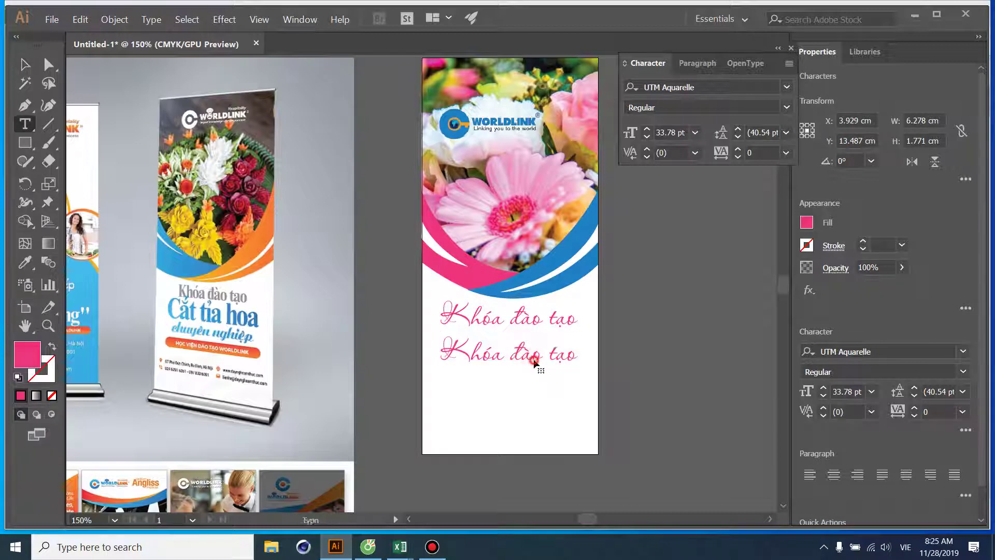
pyautogui.tripleClick(535, 363)
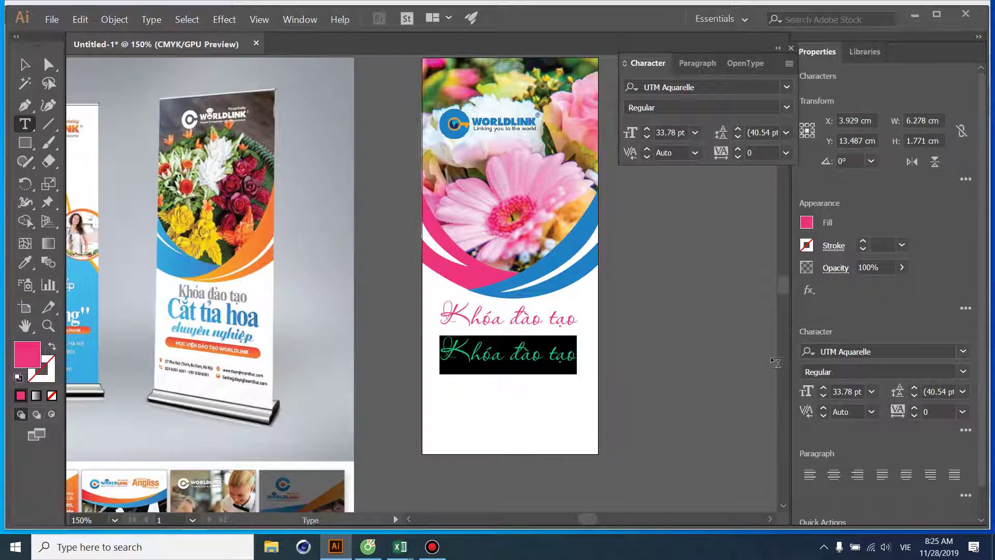
pyautogui.write('Ca')
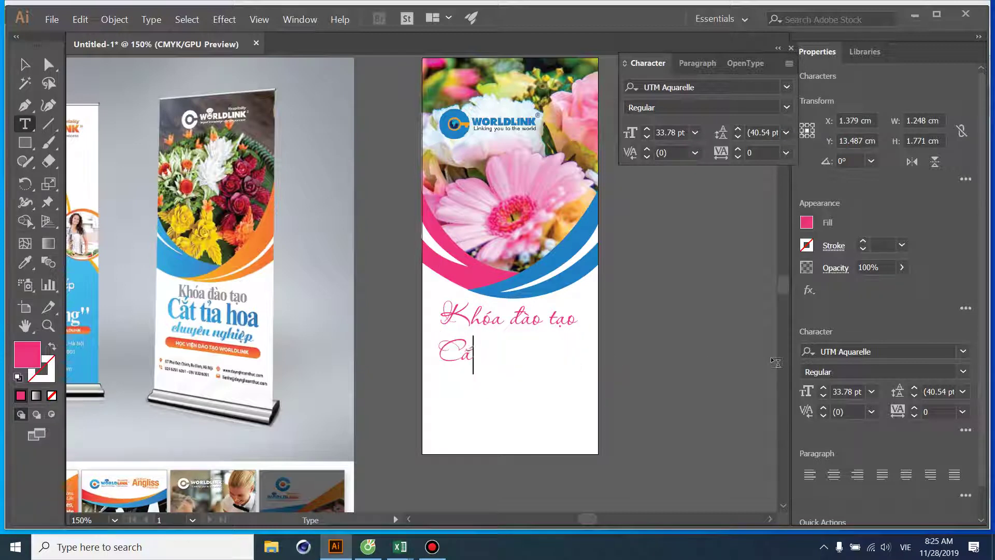
pyautogui.write('t')
pyautogui.write('ti')
pyautogui.write('a hoa')
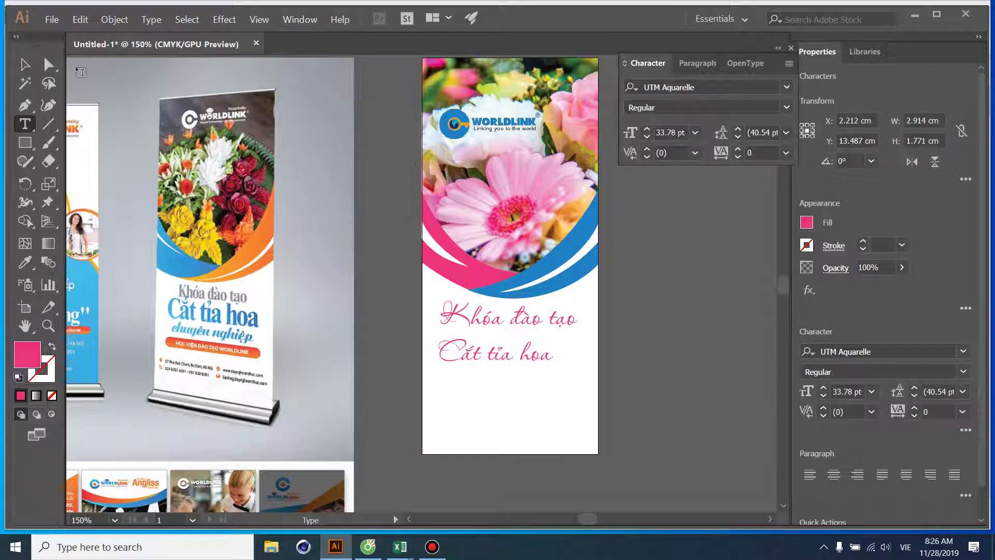
pyautogui.click(25, 64)
pyautogui.click(787, 88)
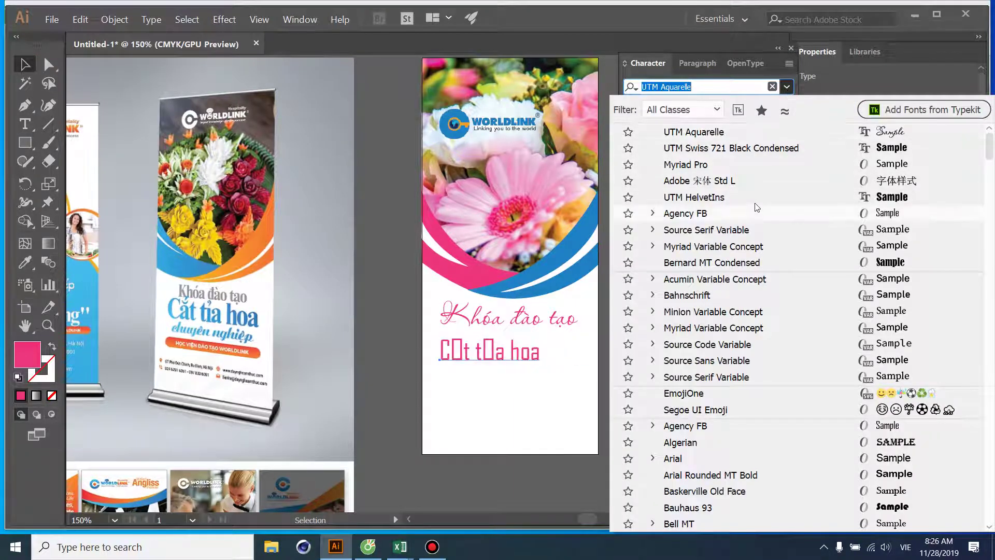
pyautogui.click(695, 197)
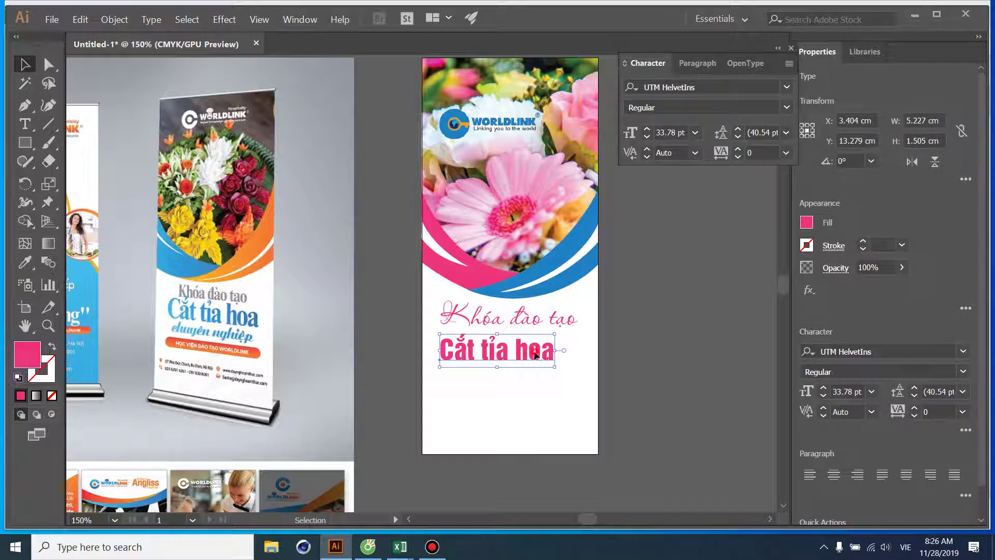
# - Place a spare copy of 'Cắt tỉa hoa' beside the artboard, undoing a trial style swap
pyautogui.moveTo(535, 355); pyautogui.dragTo(547, 350)
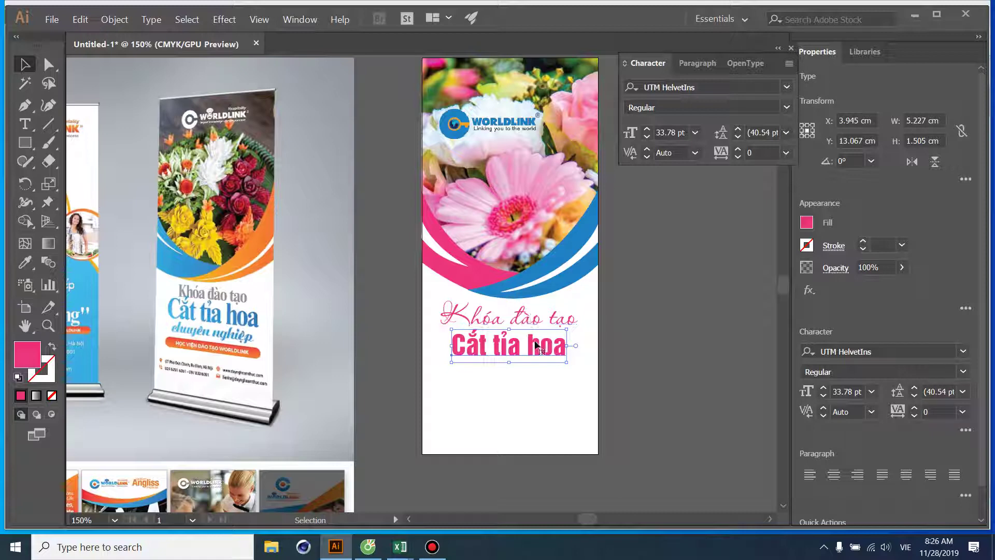
pyautogui.moveTo(537, 344); pyautogui.dragTo(728, 270)
pyautogui.click(570, 325)
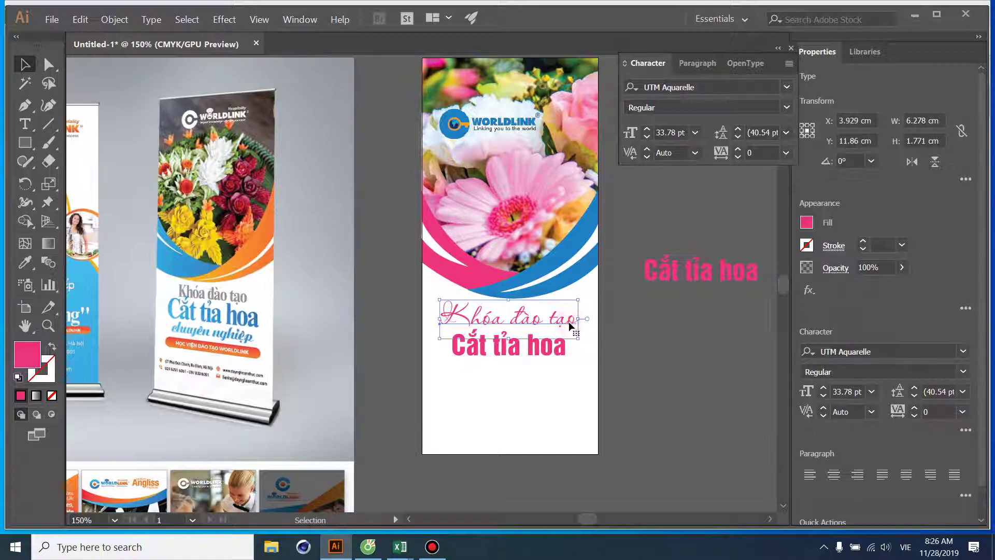
pyautogui.press('i')
pyautogui.click(561, 344)
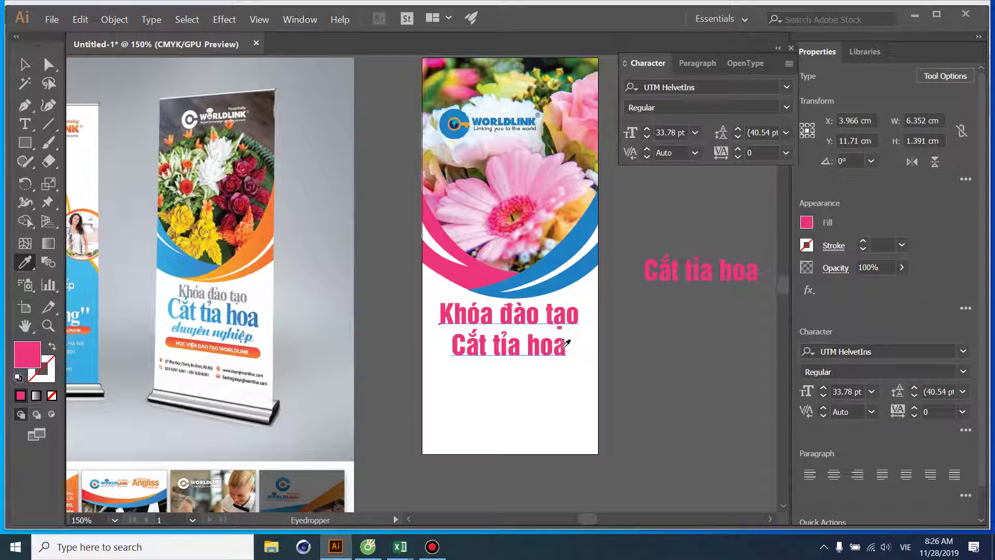
pyautogui.hotkey('ctrl', 'z')
pyautogui.press('v')
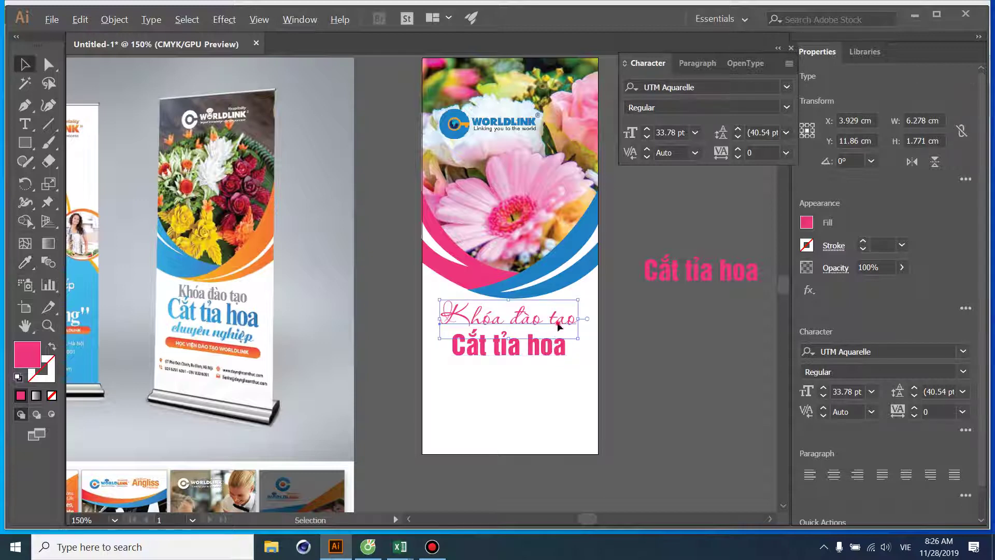
# - Place a spare 'Khóa đào tạo' copy aside and give 'Cắt tỉa hoa' its UTM Aquarelle script style
pyautogui.keyDown('alt'); pyautogui.moveTo(559, 325); pyautogui.dragTo(721, 389); pyautogui.keyUp('alt')
pyautogui.click(565, 356)
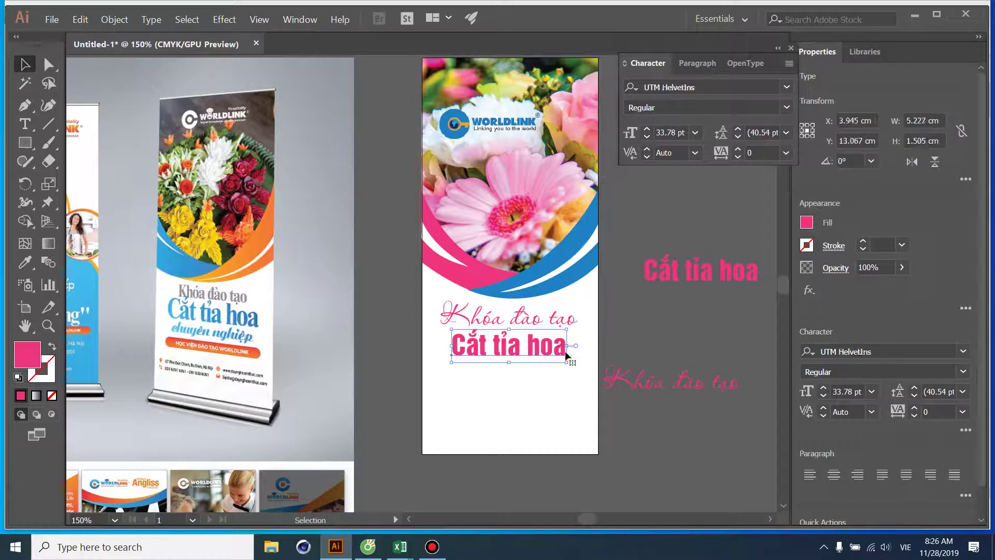
pyautogui.press('i')
pyautogui.click(567, 321)
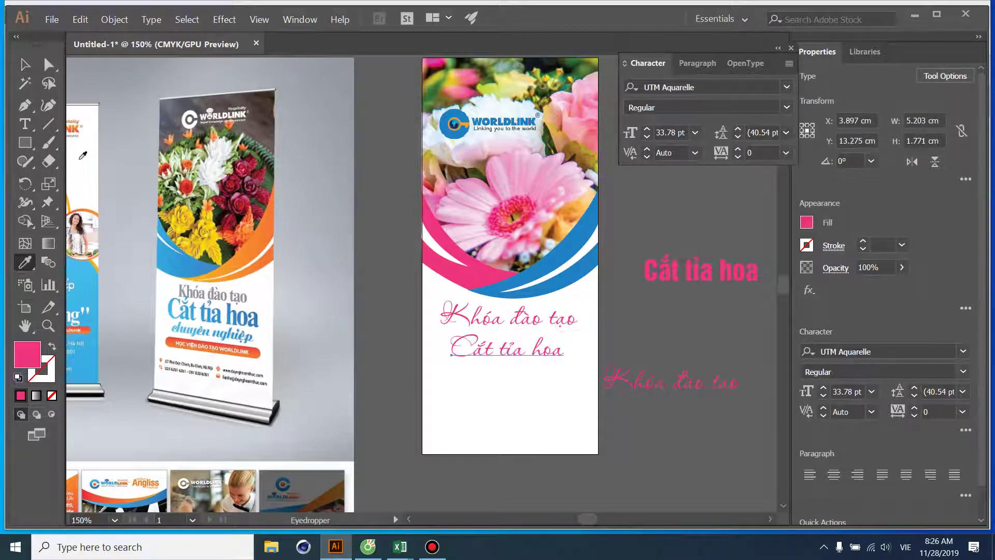
# - Give 'Khóa đào tạo' the bold UTM HelvetIns style from the spare copy and lower it slightly
pyautogui.click(25, 64)
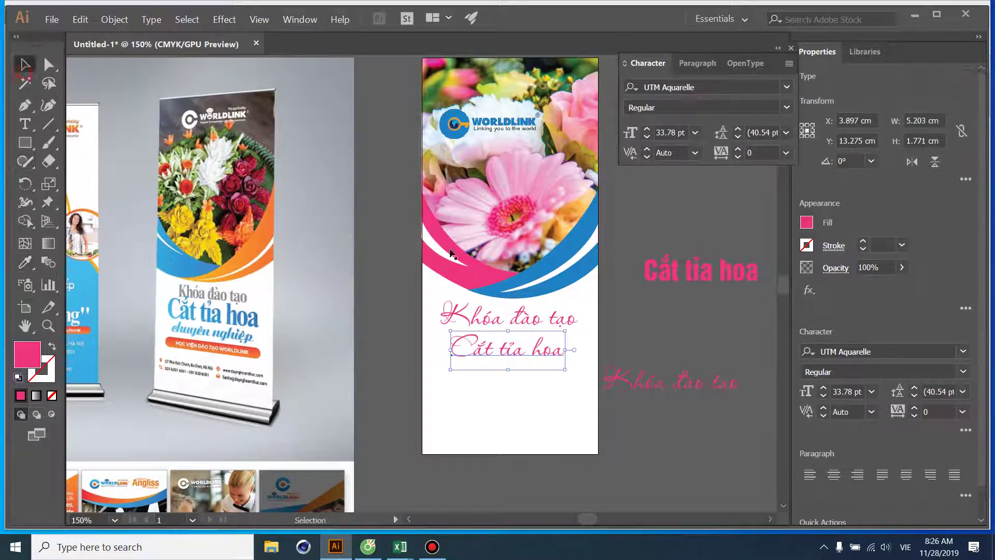
pyautogui.click(515, 322)
pyautogui.press('i')
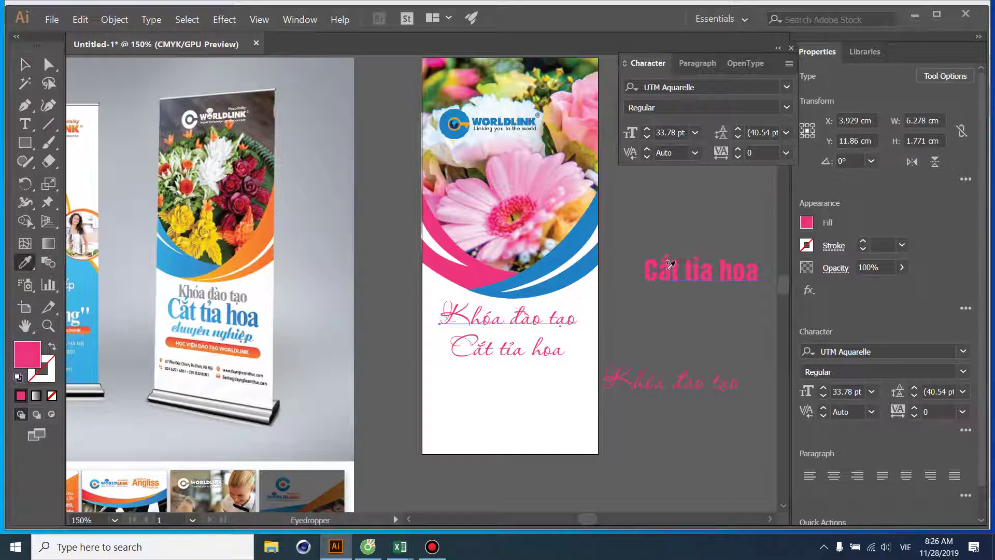
pyautogui.click(669, 266)
pyautogui.press('v')
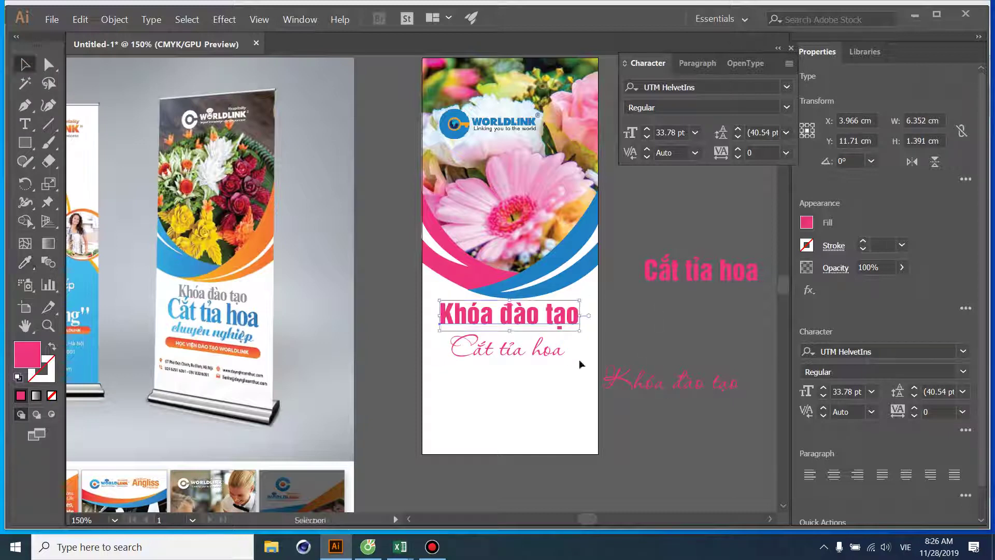
pyautogui.click(613, 331)
pyautogui.moveTo(572, 325); pyautogui.dragTo(572, 331)
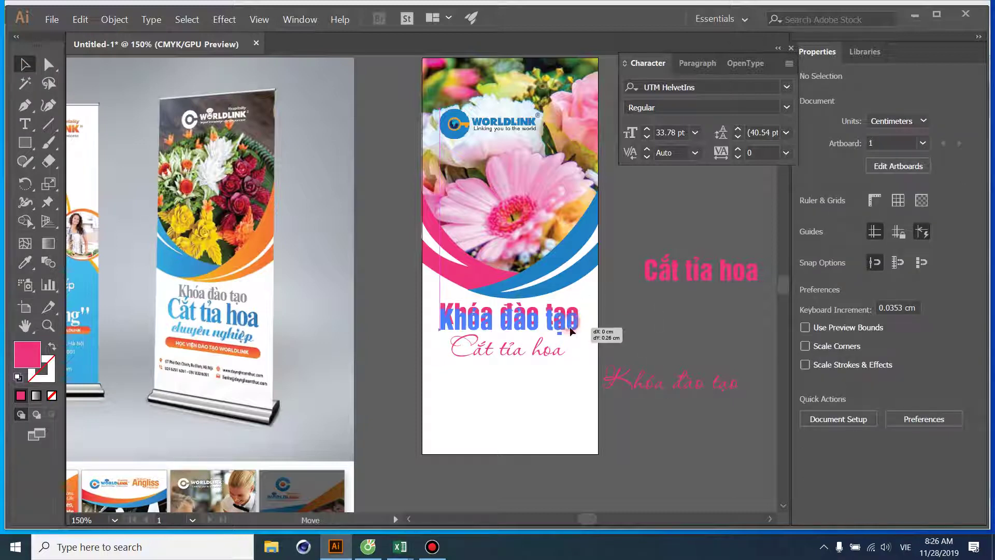
pyautogui.click(550, 351)
pyautogui.hotkey('ctrl', '+')
pyautogui.hotkey('ctrl', '+')
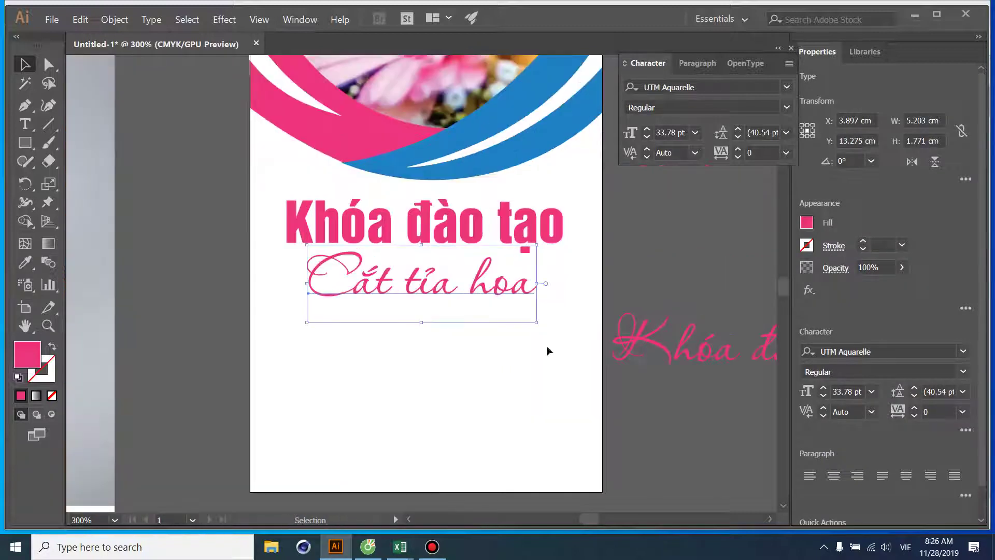
# - Shrink 'Khóa đào tạo' to about 20 pt and centre it above 'Cắt tỉa hoa'
pyautogui.click(567, 233)
pyautogui.click(563, 250)
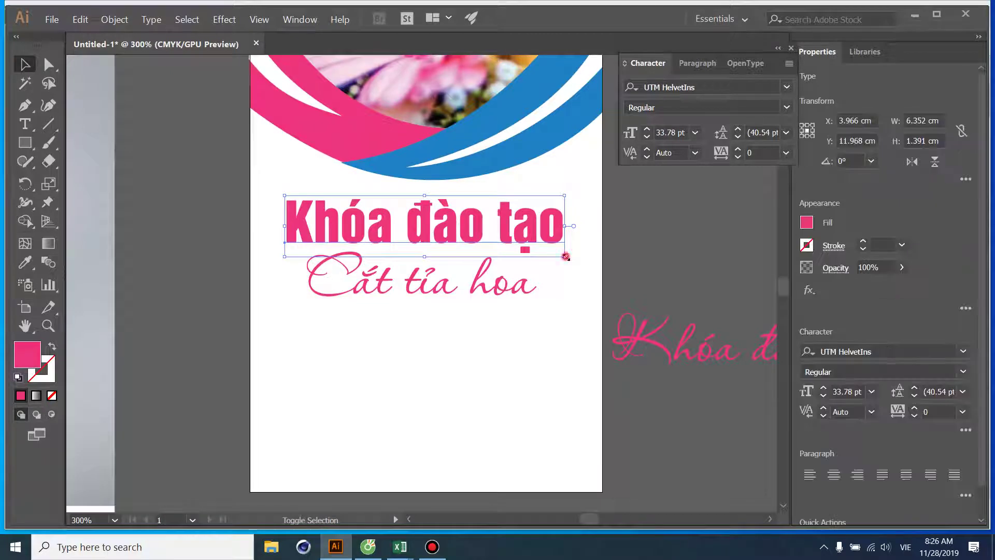
pyautogui.moveTo(564, 247)
pyautogui.mouseDown()
pyautogui.moveTo(508, 236)
pyautogui.moveTo(423, 240)
pyautogui.mouseUp()
pyautogui.moveTo(373, 217); pyautogui.dragTo(436, 235)
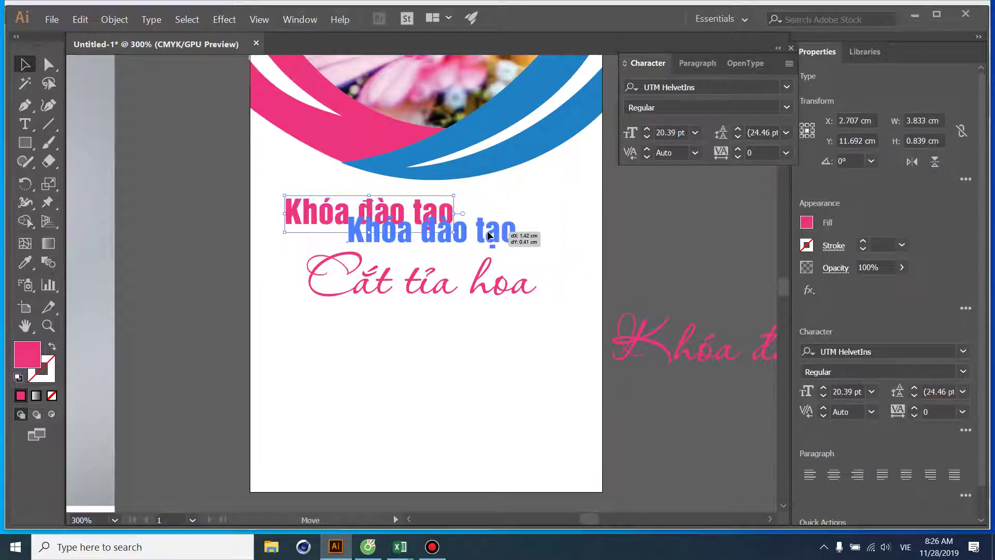
# - Keep 'Cắt tỉa hoa' in UTM Aquarelle, lower it slightly and enlarge it to about 40 pt
pyautogui.click(483, 277)
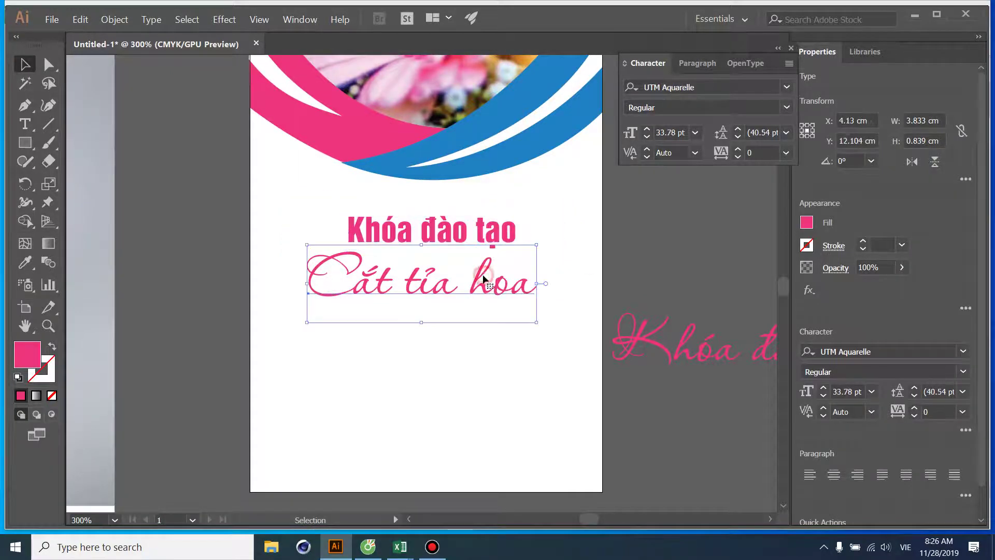
pyautogui.click(787, 87)
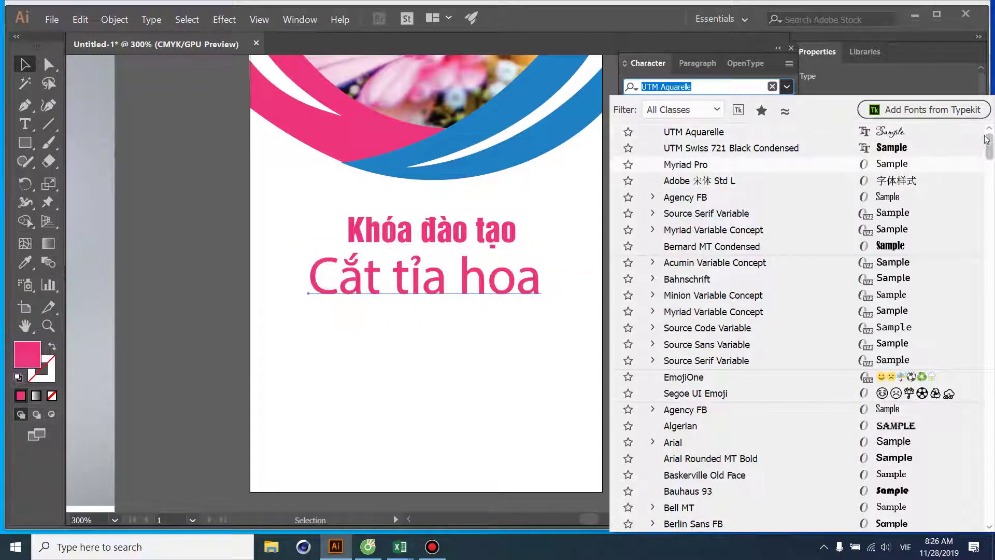
pyautogui.moveTo(989, 147); pyautogui.dragTo(970, 355)
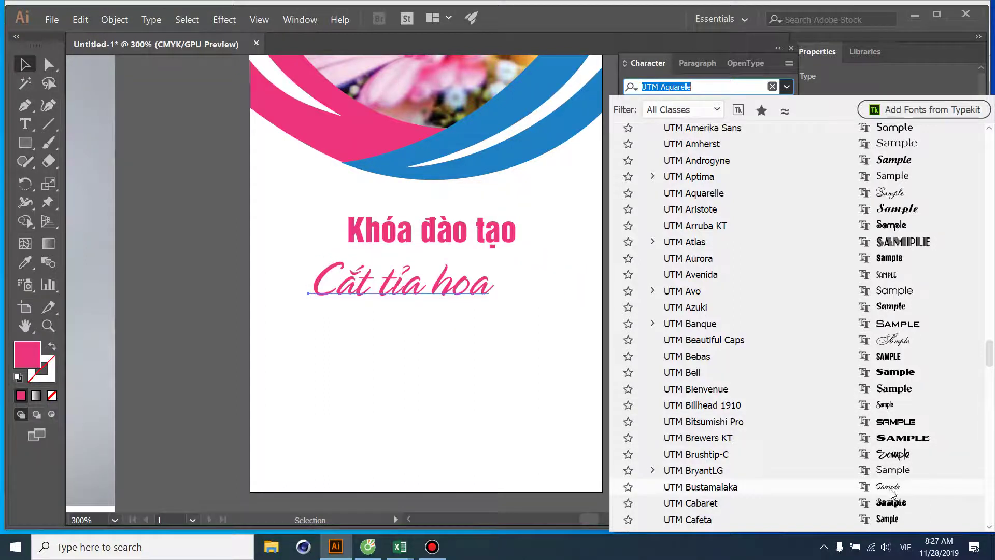
pyautogui.scroll(-2, 908, 490)
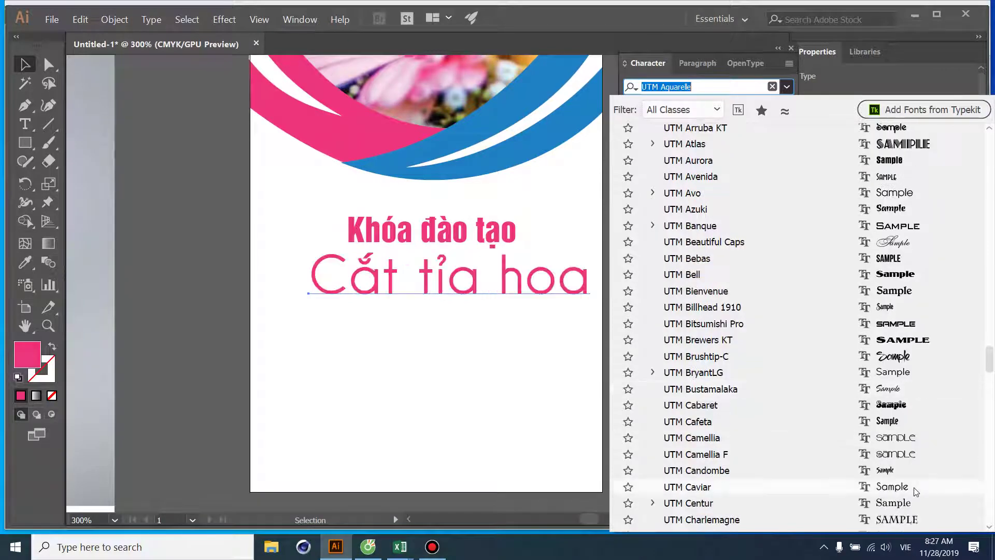
pyautogui.scroll(-3, 912, 491)
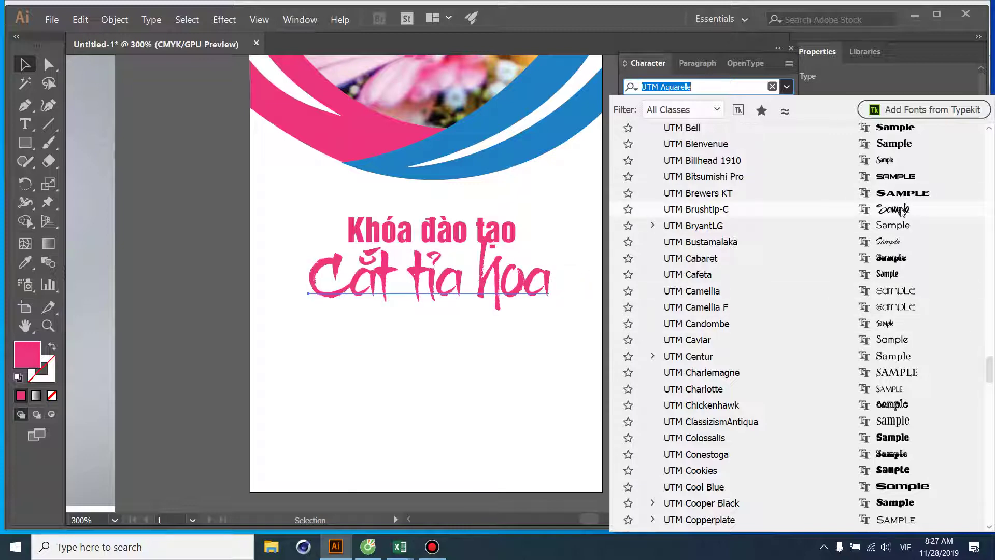
pyautogui.scroll(2, 902, 209)
pyautogui.scroll(2, 894, 155)
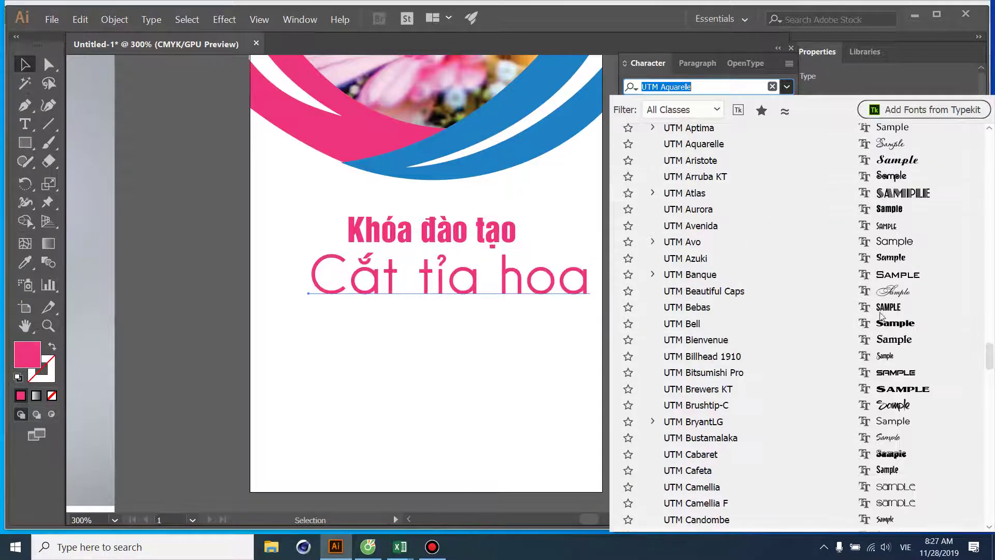
pyautogui.click(892, 148)
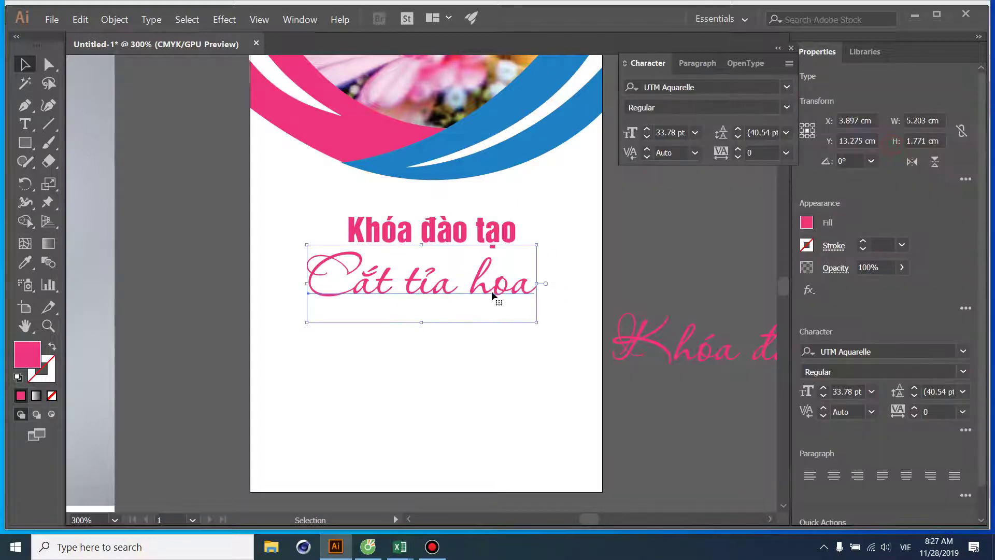
pyautogui.moveTo(495, 293); pyautogui.dragTo(496, 330)
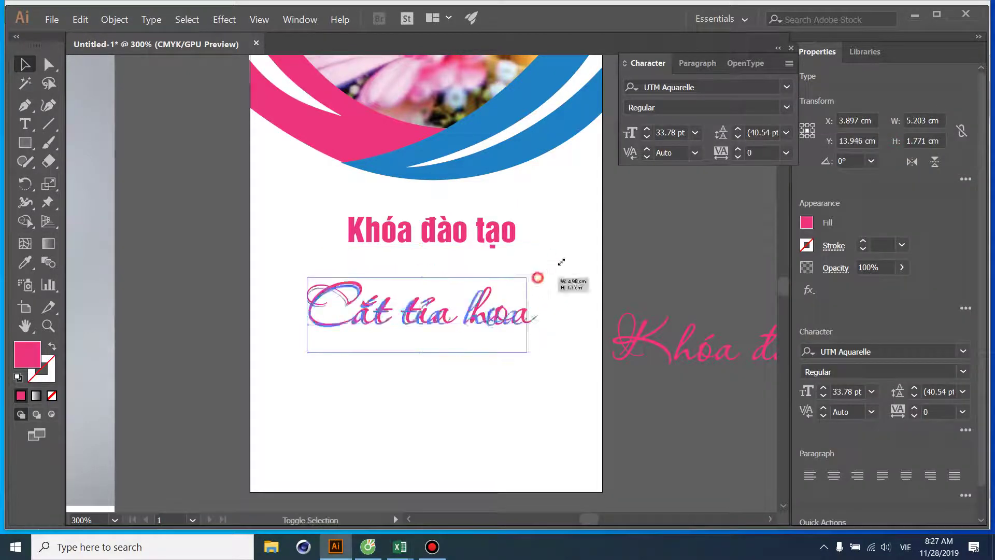
pyautogui.moveTo(538, 280)
pyautogui.mouseDown()
pyautogui.moveTo(579, 259)
pyautogui.moveTo(547, 268)
pyautogui.mouseUp()
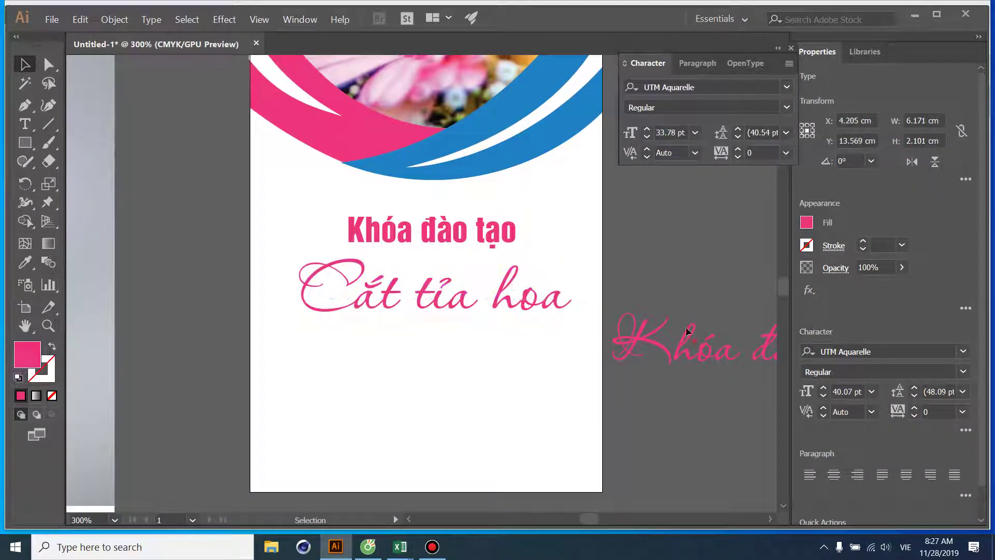
pyautogui.click(726, 418)
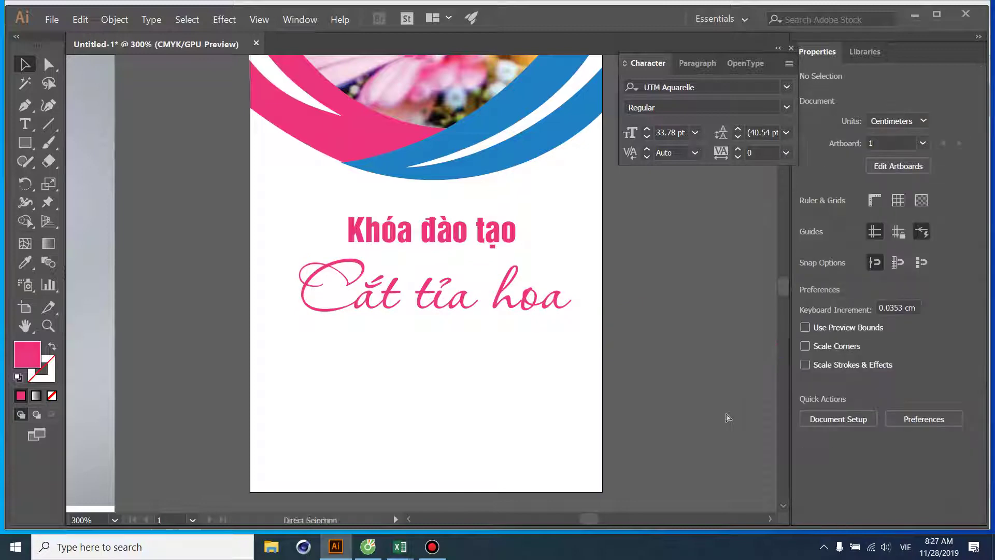
pyautogui.hotkey('ctrl', '-')
pyautogui.hotkey('ctrl', '-')
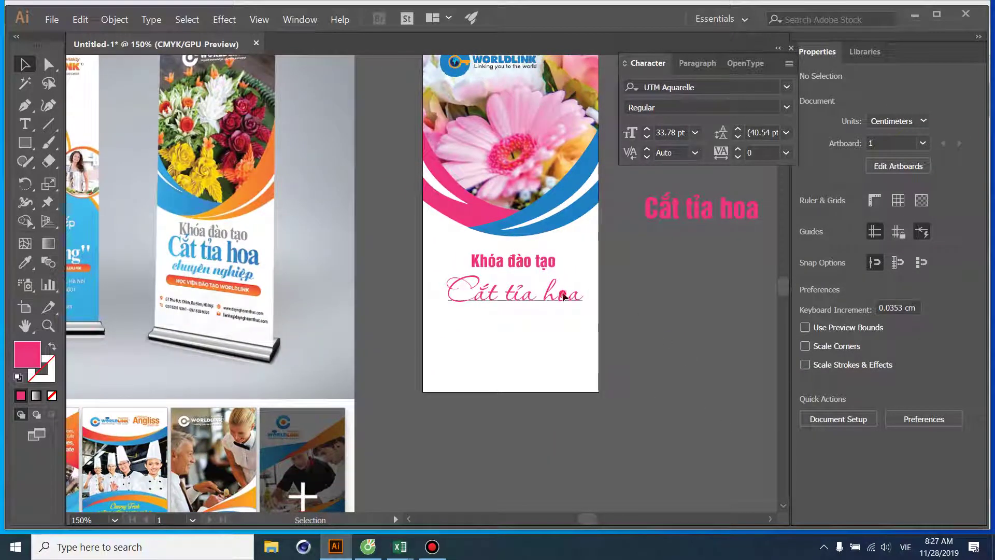
# - Nudge 'Cắt tỉa hoa' higher and place a copy of 'Khóa đào tạo' below it
pyautogui.moveTo(564, 290); pyautogui.dragTo(527, 309)
pyautogui.click(523, 262)
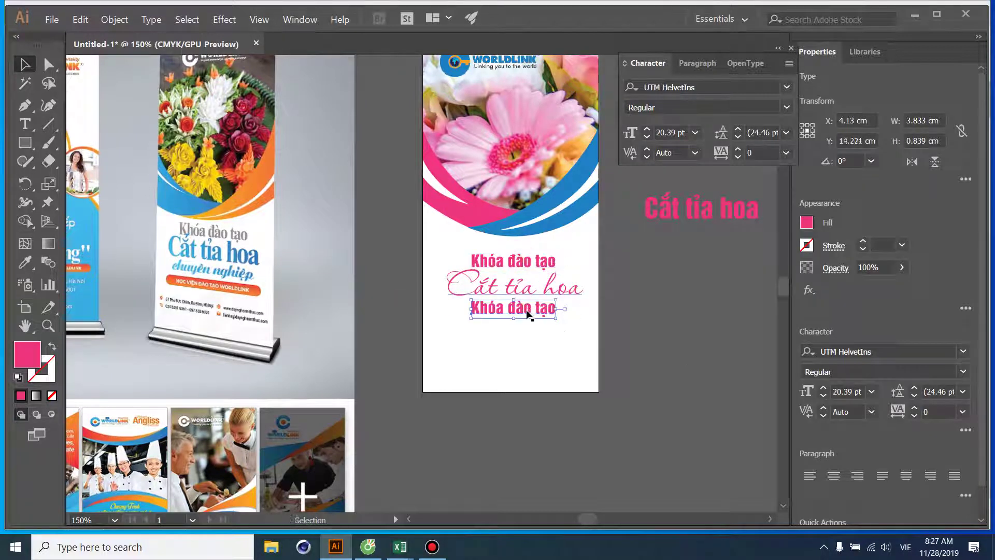
pyautogui.click(527, 314)
pyautogui.tripleClick(526, 313)
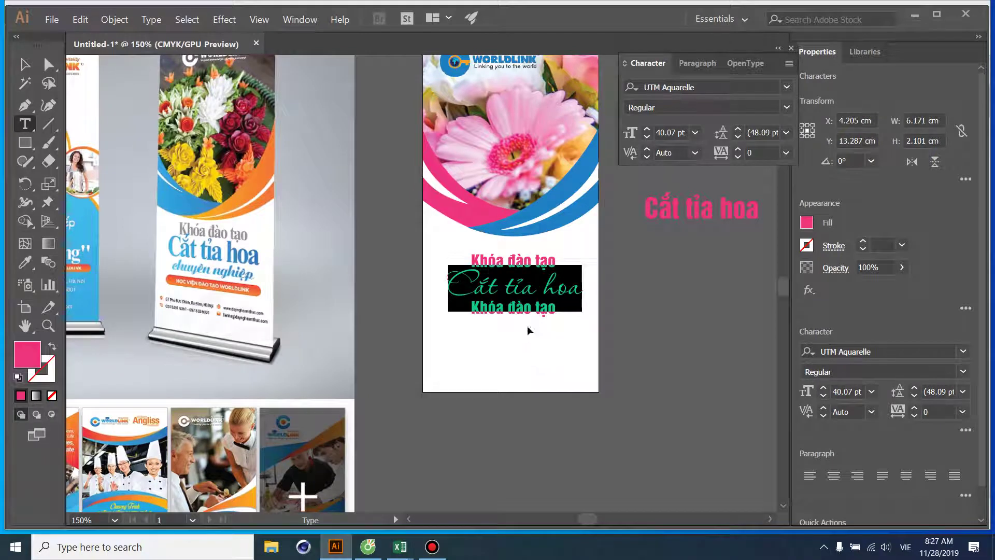
pyautogui.press('Escape')
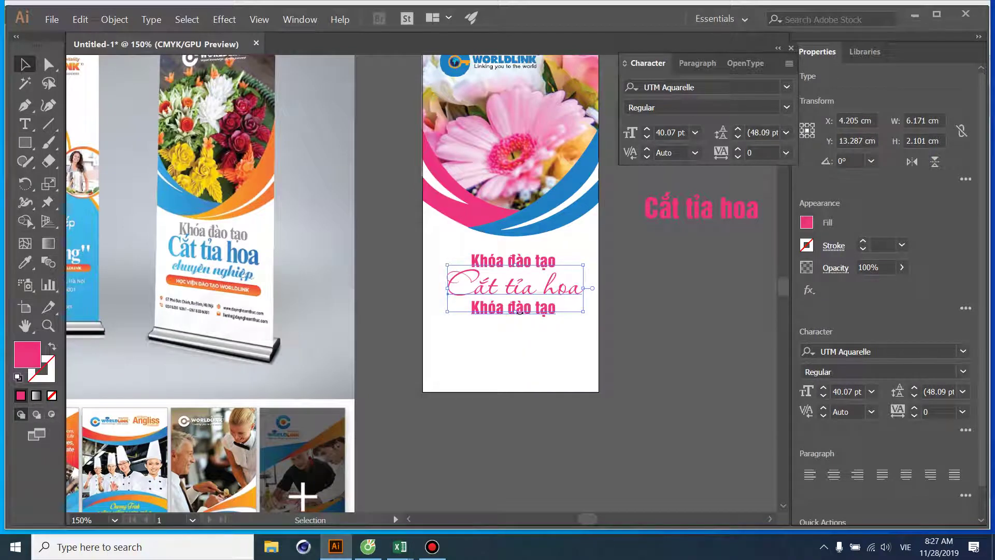
pyautogui.moveTo(519, 302); pyautogui.dragTo(548, 354)
pyautogui.click(571, 325)
# - Retype the lower copy as 'chuyên nghiệp'
pyautogui.doubleClick(548, 352)
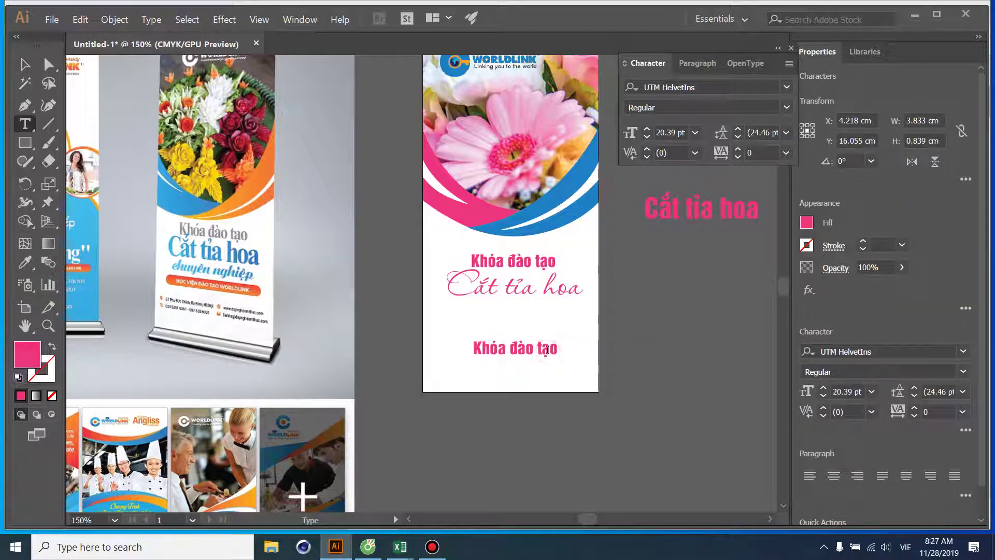
pyautogui.write('t')
pyautogui.tripleClick(544, 350)
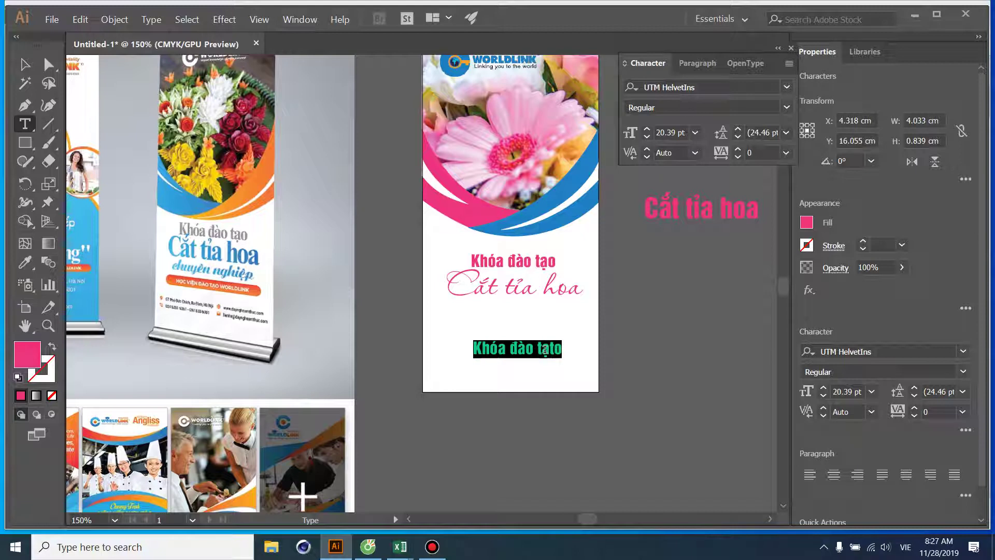
pyautogui.write('chuyên ')
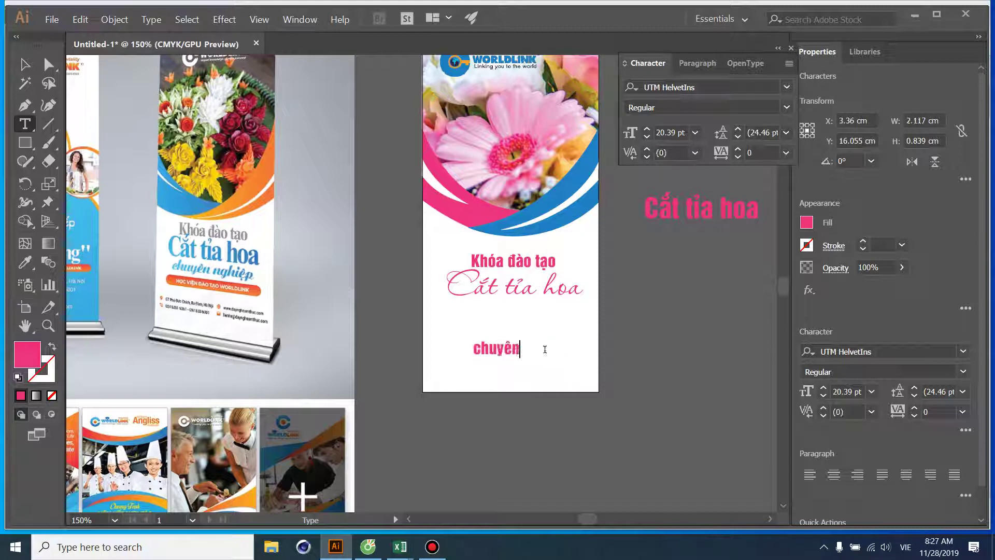
pyautogui.write('nghi')
pyautogui.write('ệp')
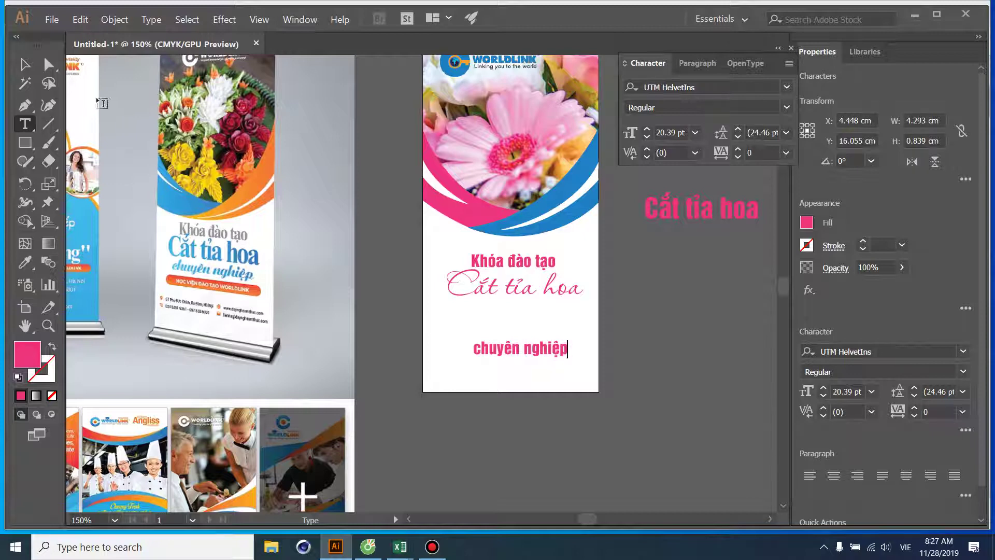
pyautogui.click(31, 64)
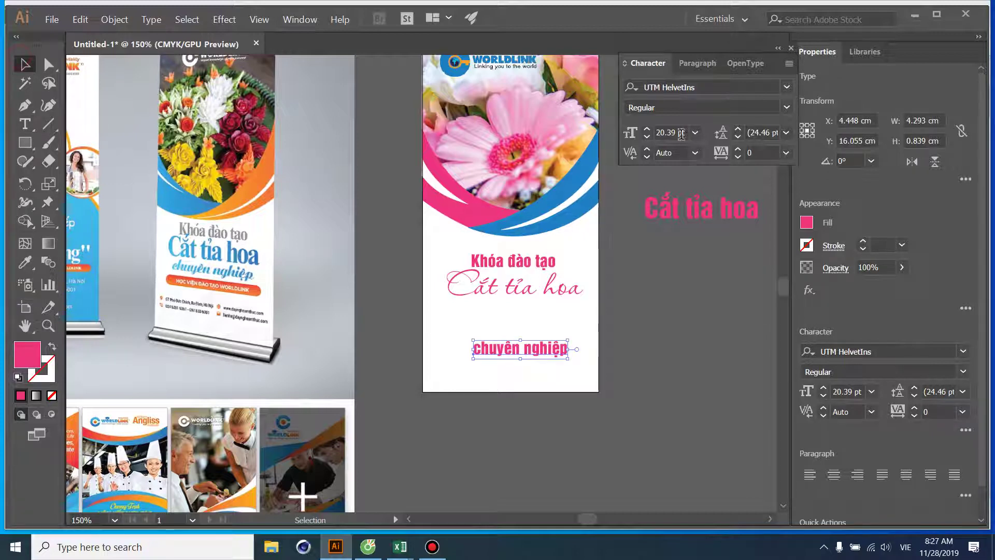
# - Set 'chuyên nghiệp' in the UTM Androgyne font
pyautogui.click(787, 87)
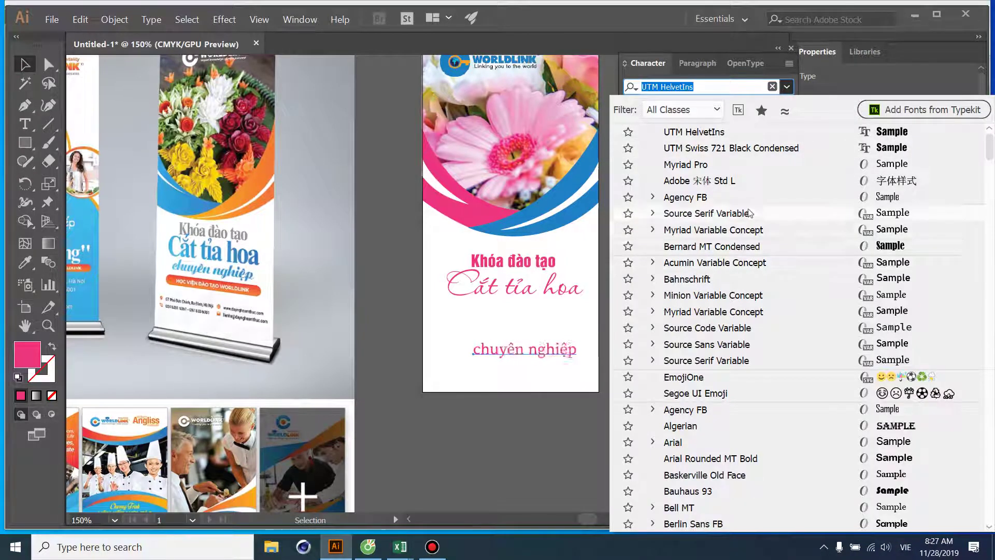
pyautogui.scroll(-4, 739, 343)
pyautogui.scroll(-10, 738, 343)
pyautogui.scroll(-10, 739, 343)
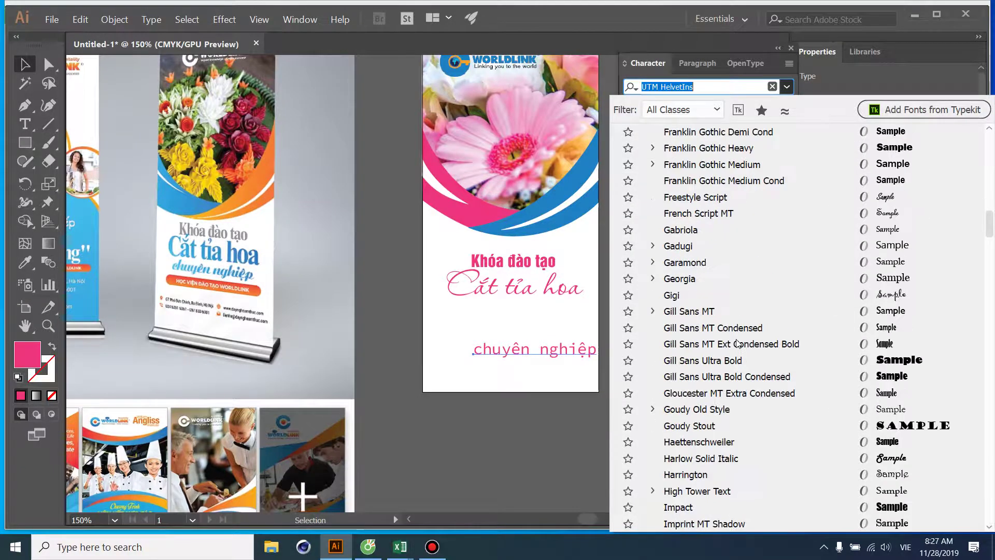
pyautogui.scroll(-5, 738, 344)
pyautogui.scroll(-10, 739, 344)
pyautogui.scroll(-10, 739, 344)
pyautogui.scroll(-6, 739, 344)
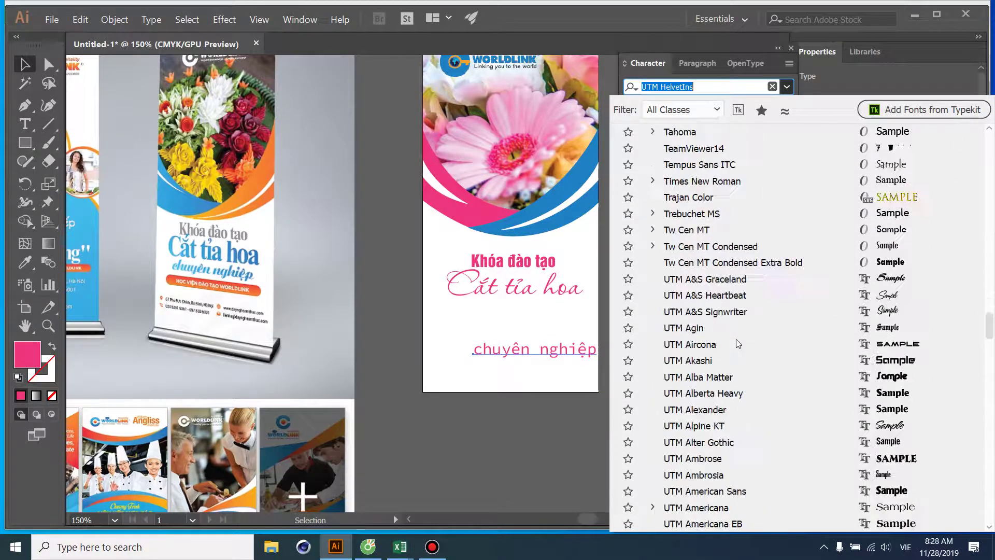
pyautogui.scroll(-5, 739, 344)
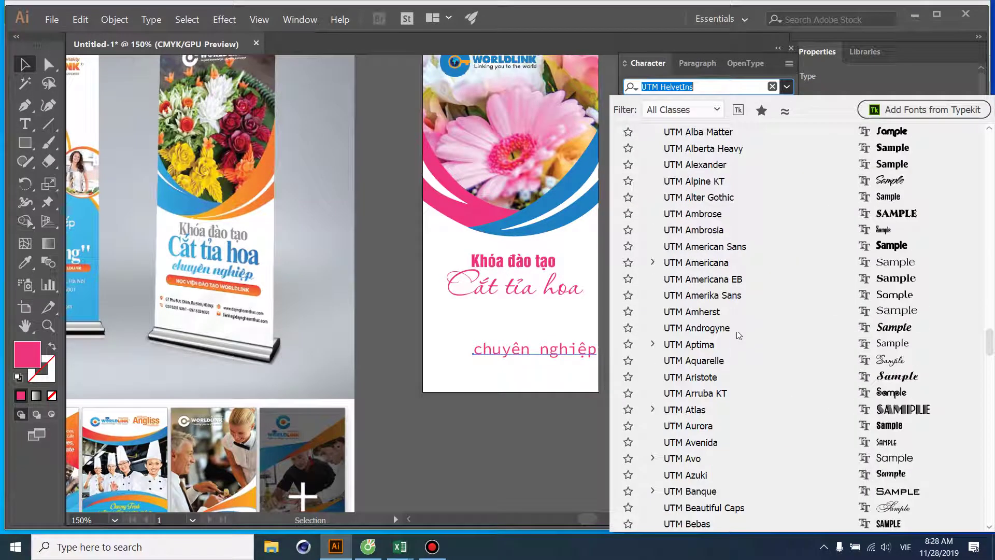
pyautogui.click(700, 328)
# - Move 'chuyên nghiệp' up and centre it just under 'Cắt tỉa hoa'
pyautogui.moveTo(542, 354); pyautogui.dragTo(527, 314)
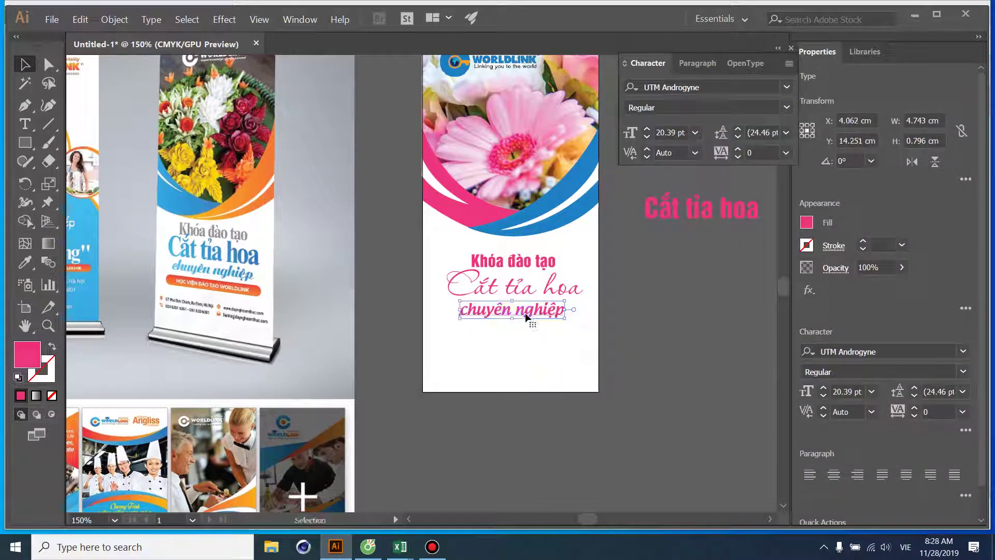
pyautogui.click(722, 328)
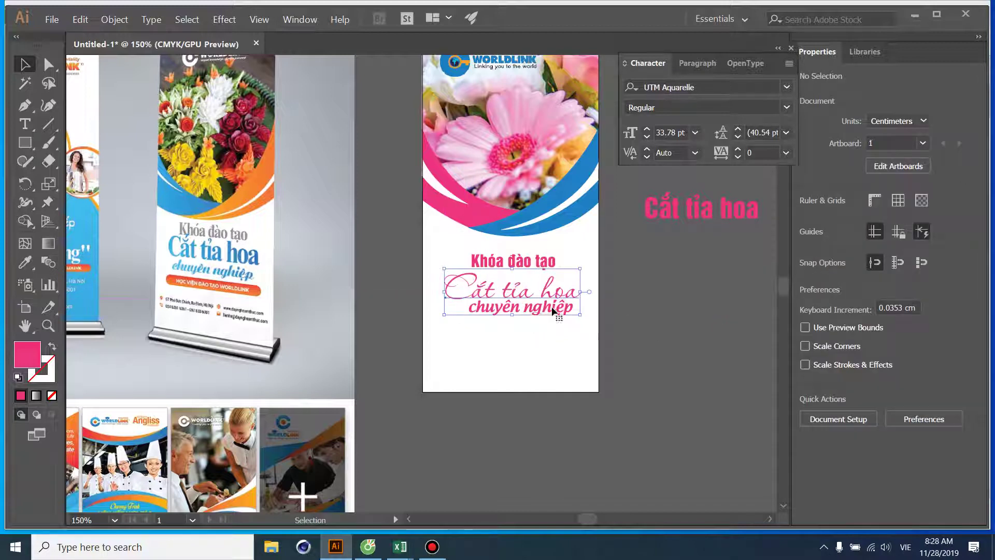
pyautogui.click(551, 307)
pyautogui.click(577, 325)
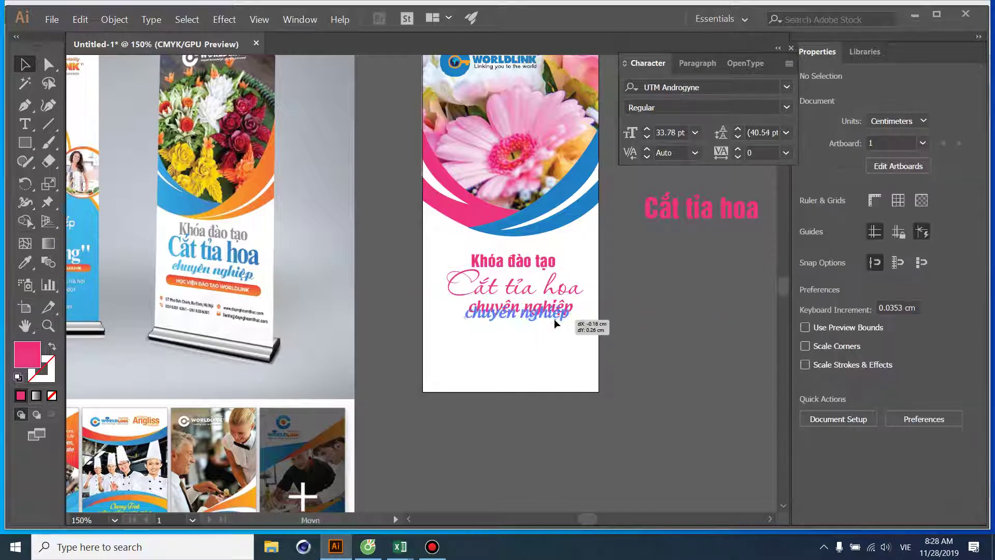
pyautogui.moveTo(554, 319); pyautogui.dragTo(551, 320)
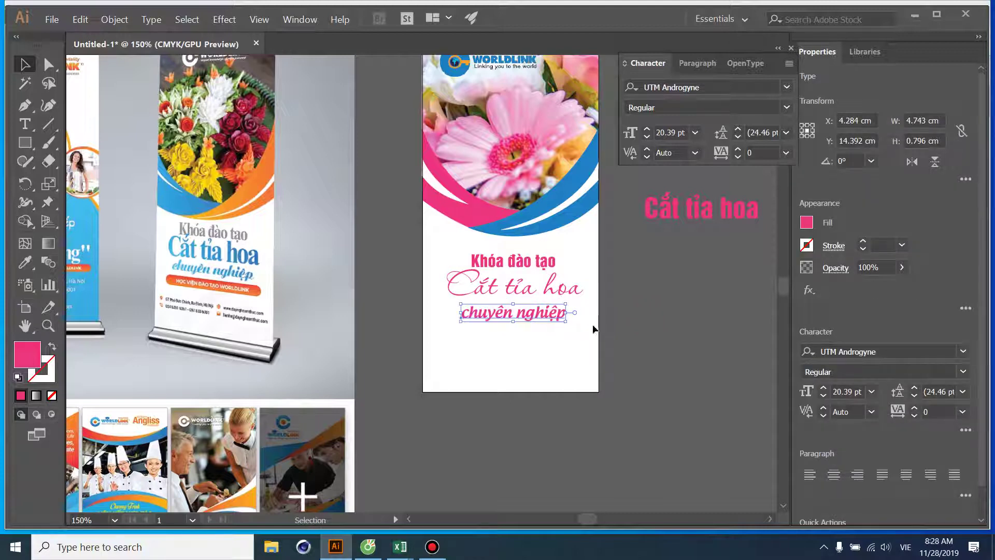
pyautogui.click(639, 344)
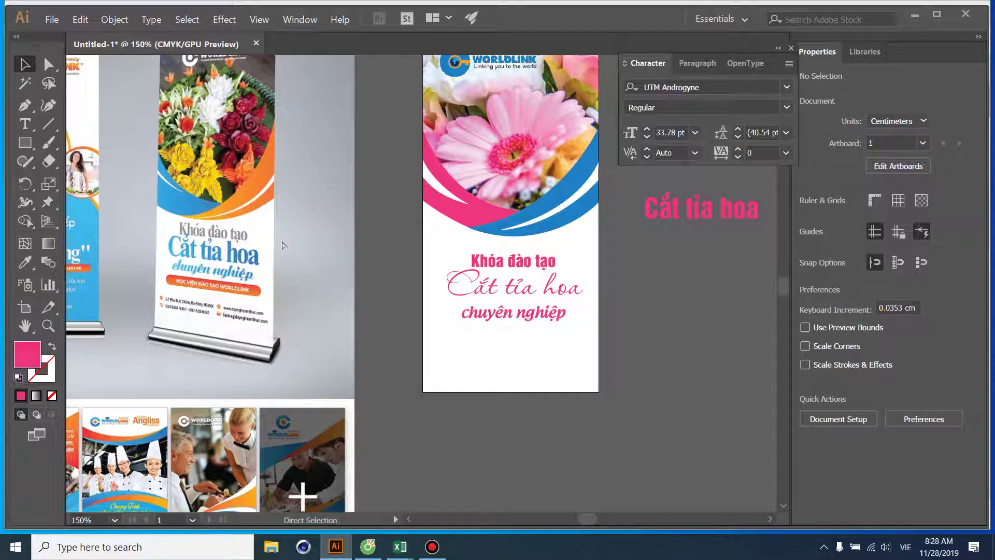
# - Zoom to 300% and pan to bring the pink headings into view
pyautogui.hotkey('ctrl', '=')
pyautogui.hotkey('ctrl', '=')
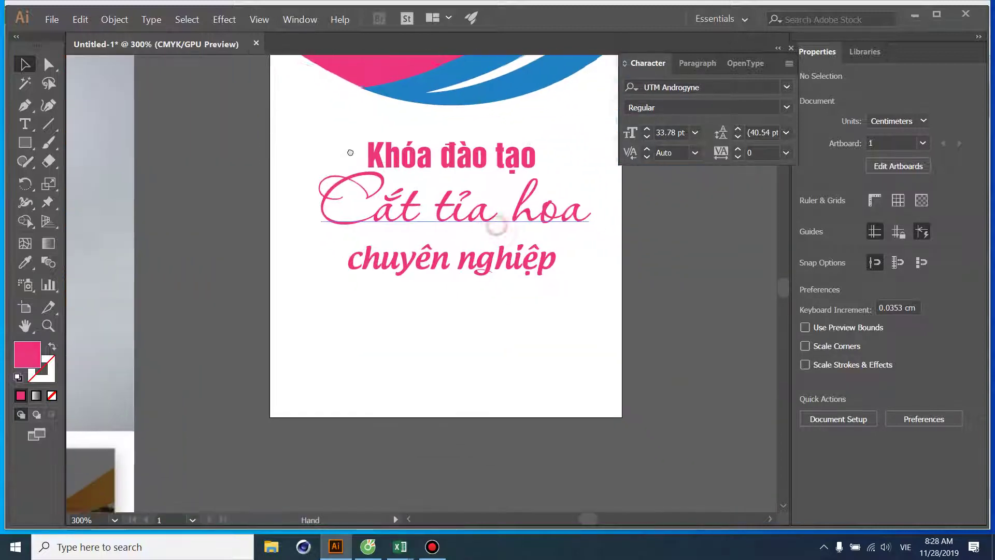
pyautogui.moveTo(348, 258)
pyautogui.mouseDown()
pyautogui.moveTo(182, 176)
pyautogui.moveTo(519, 194)
pyautogui.mouseUp()
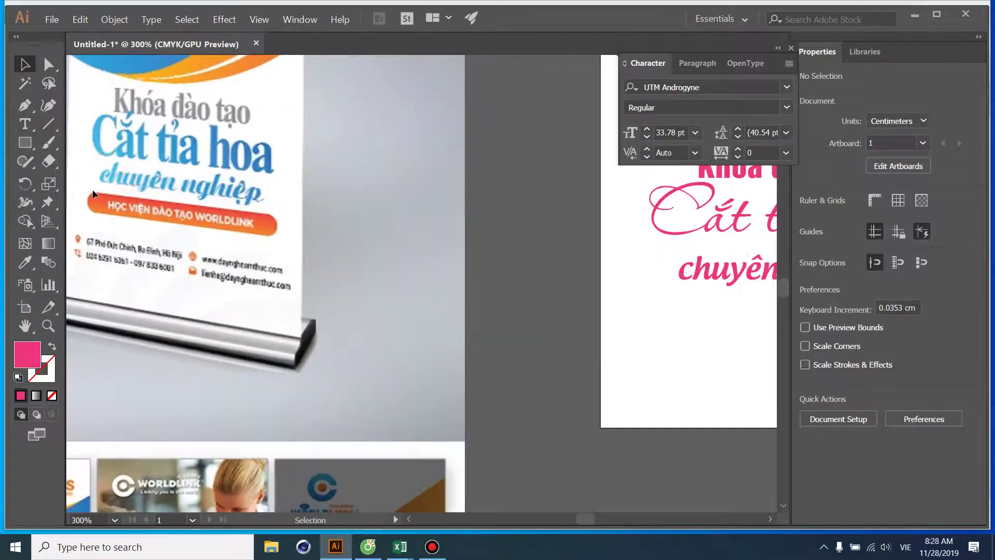
pyautogui.moveTo(456, 192); pyautogui.dragTo(215, 153)
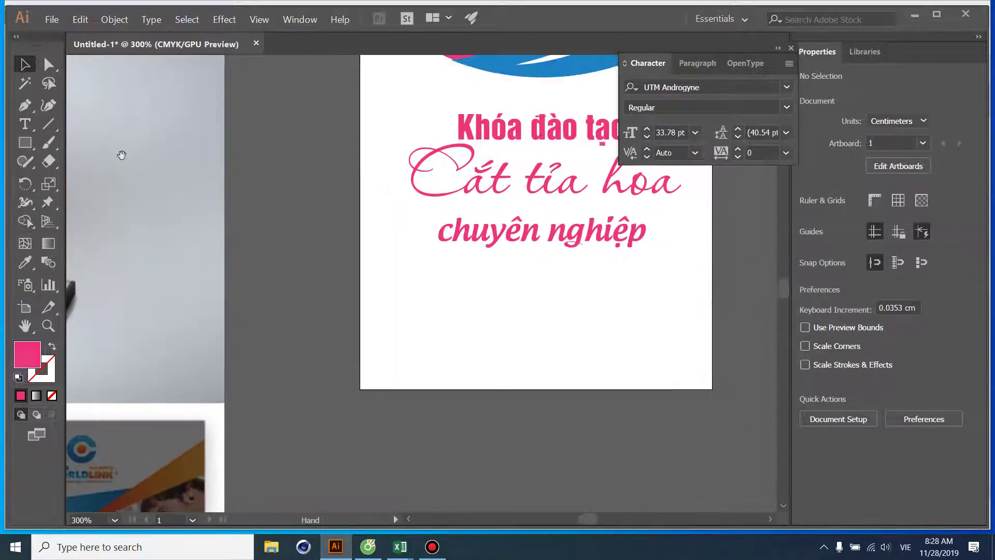
pyautogui.click(21, 145)
# - Draw a fully rounded pill bar below 'chuyên nghiệp' and centre it
pyautogui.moveTo(22, 146); pyautogui.dragTo(72, 163)
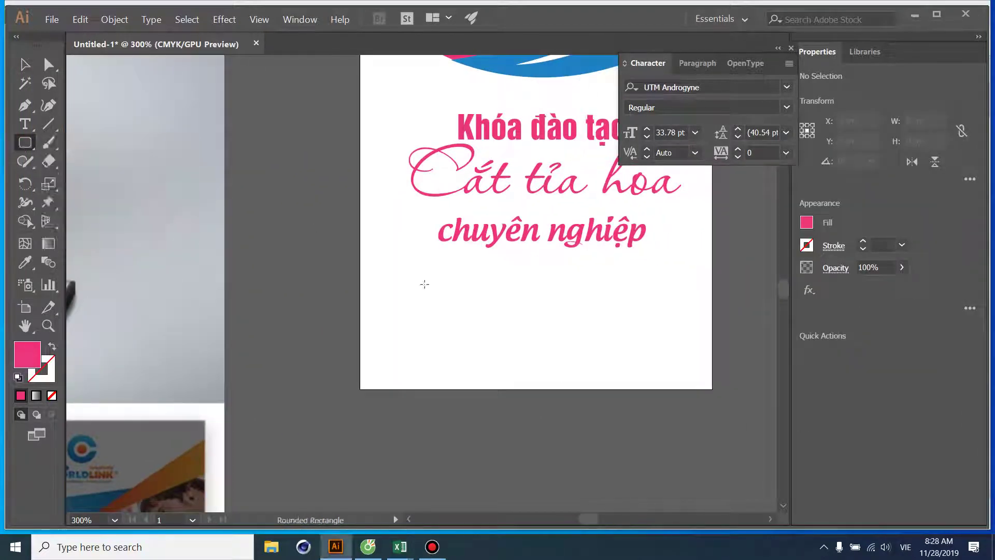
pyautogui.moveTo(410, 271); pyautogui.dragTo(639, 307)
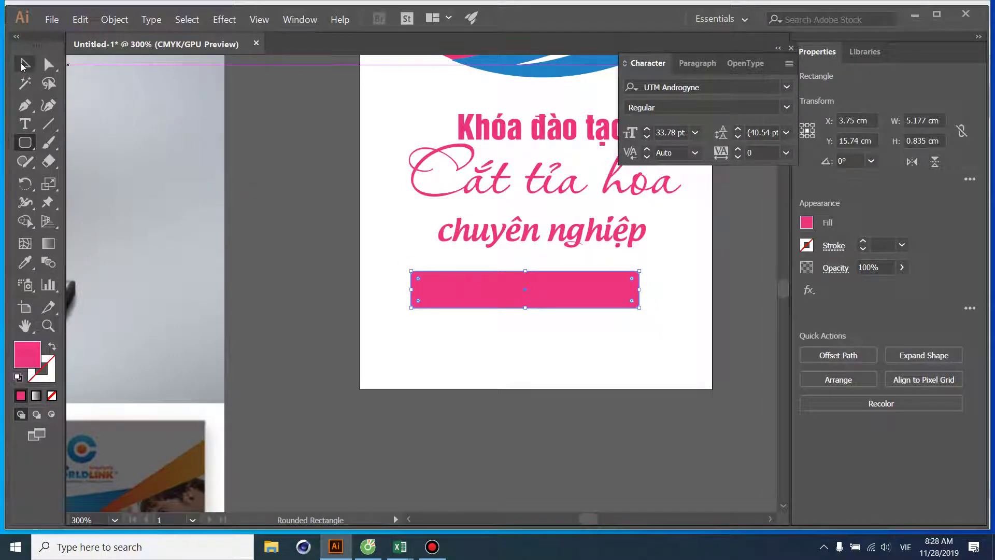
pyautogui.click(23, 64)
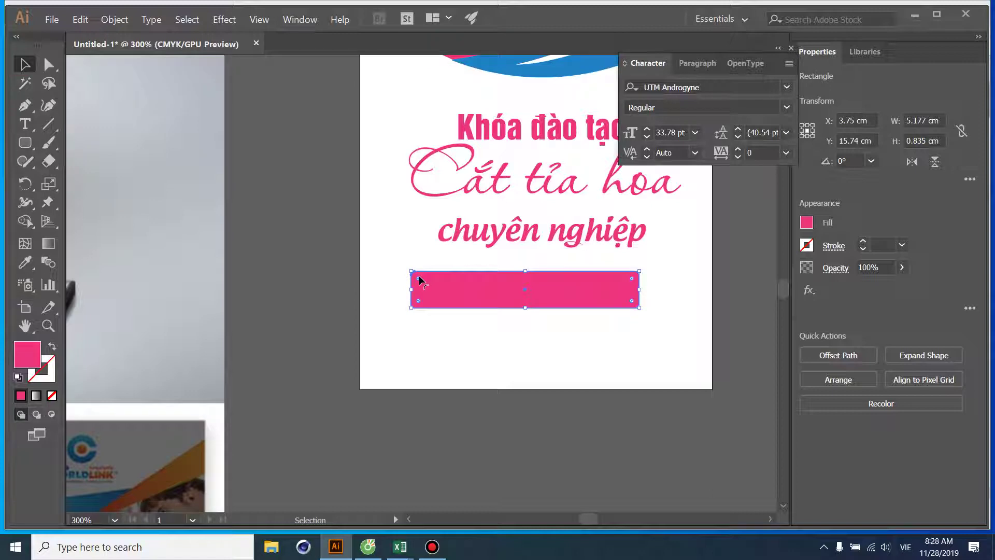
pyautogui.moveTo(419, 280); pyautogui.dragTo(443, 284)
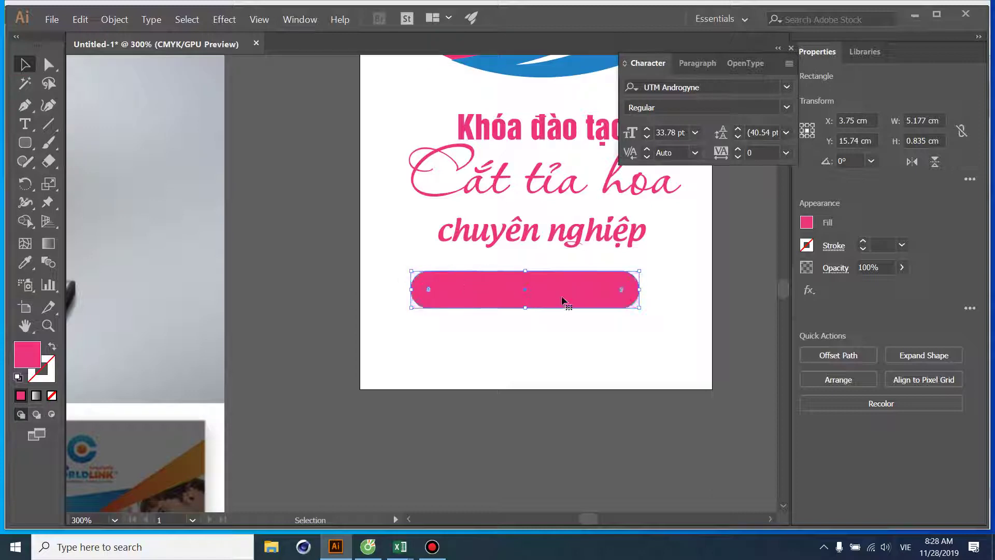
pyautogui.moveTo(563, 300); pyautogui.dragTo(601, 295)
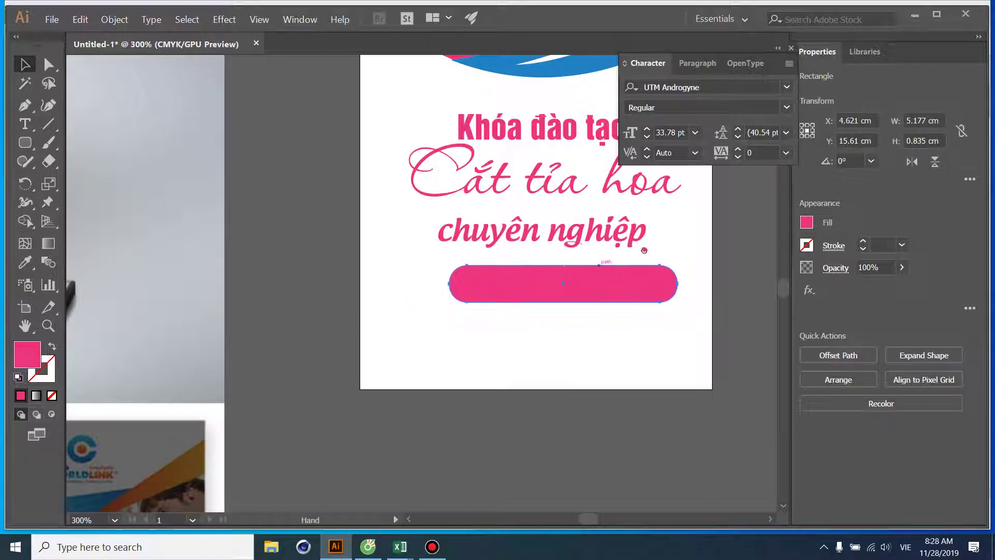
# - Colour the pill blue from the swoosh and nudge it slightly up and left
pyautogui.moveTo(644, 251); pyautogui.dragTo(741, 403)
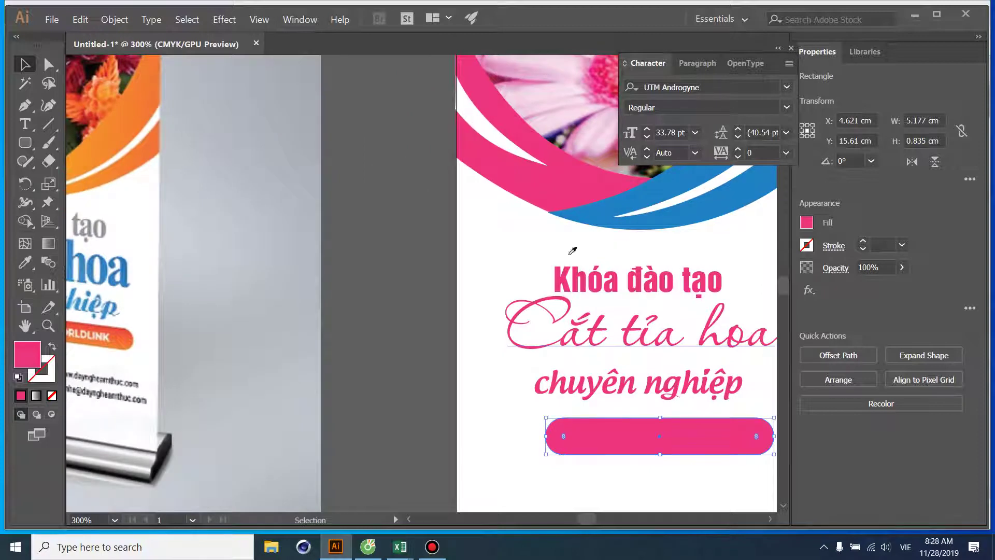
pyautogui.press('i')
pyautogui.click(604, 207)
pyautogui.moveTo(612, 258); pyautogui.dragTo(434, 200)
pyautogui.press('v')
pyautogui.moveTo(500, 384); pyautogui.dragTo(485, 377)
pyautogui.hscroll(-5, 615, 371)
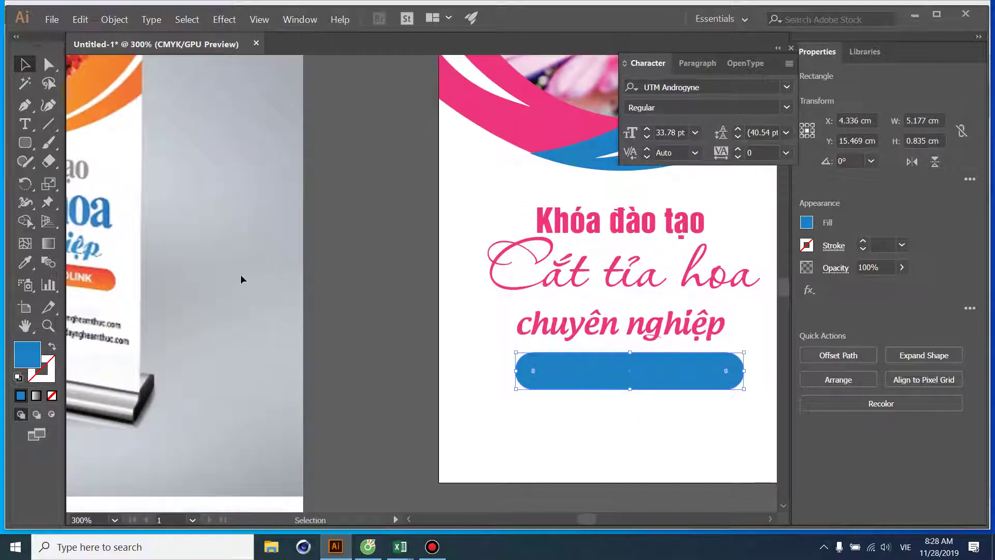
pyautogui.press('t')
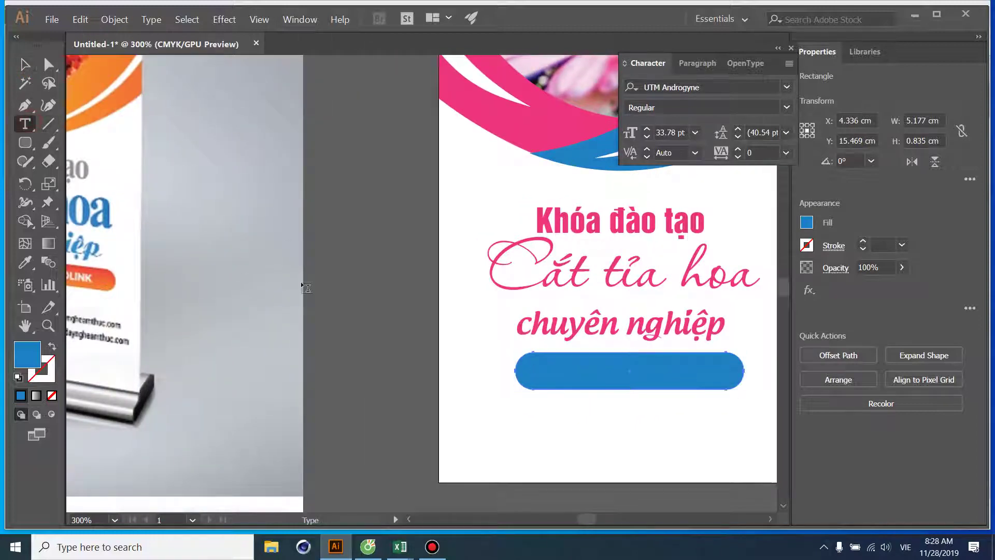
# - Add the text 'HỌC VIỆN ĐÀO TẠO WORDLINK' and scale it down to fit the pill
pyautogui.moveTo(441, 255); pyautogui.dragTo(297, 251)
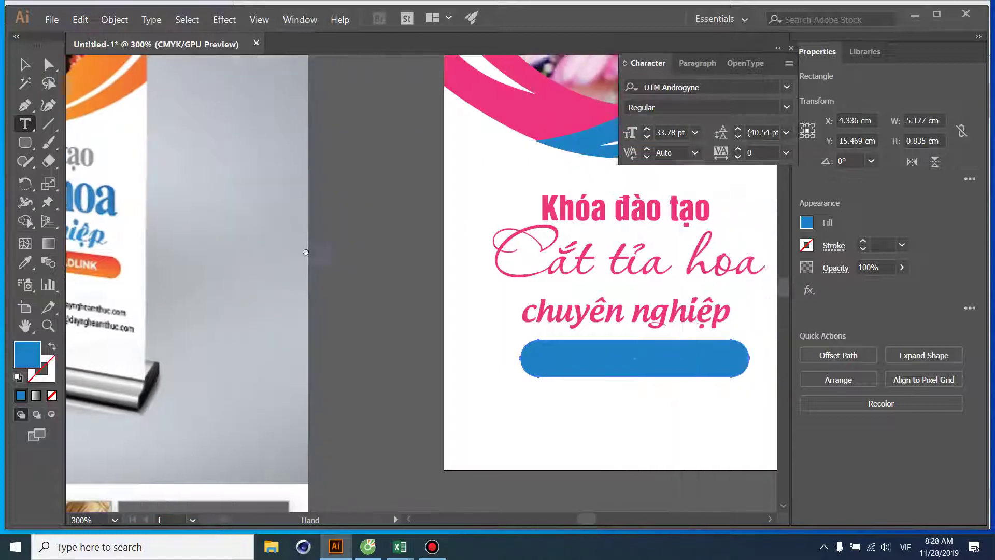
pyautogui.click(309, 303)
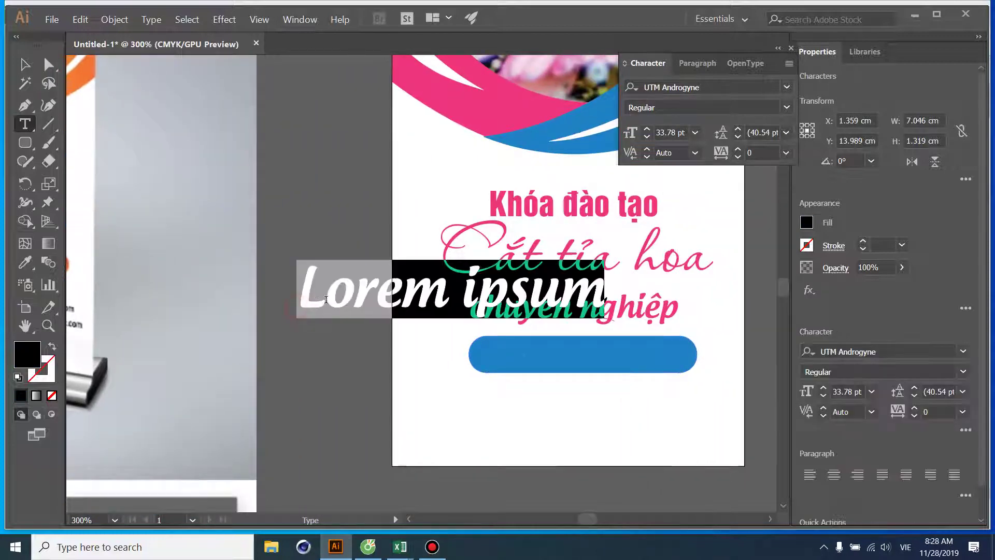
pyautogui.write('HỌ')
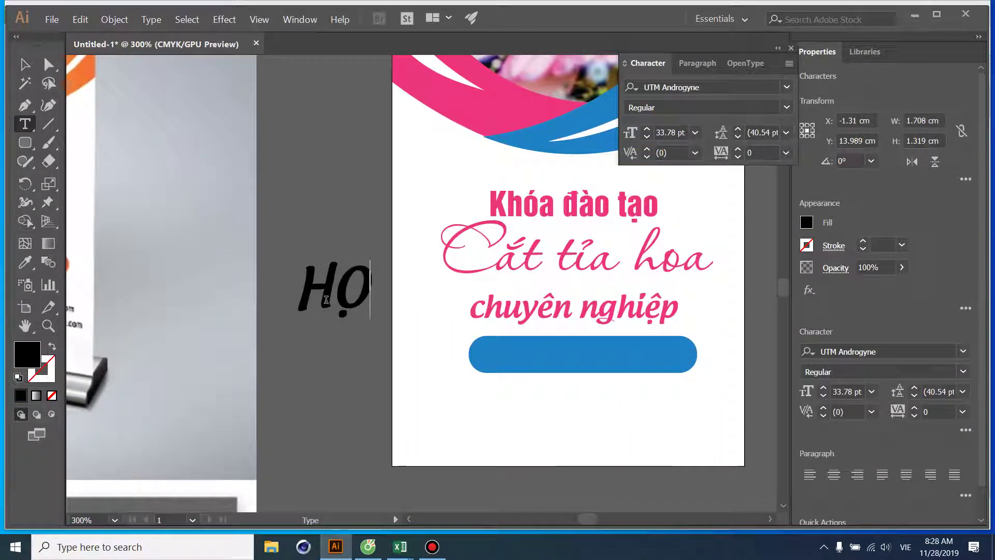
pyautogui.write('C VIE')
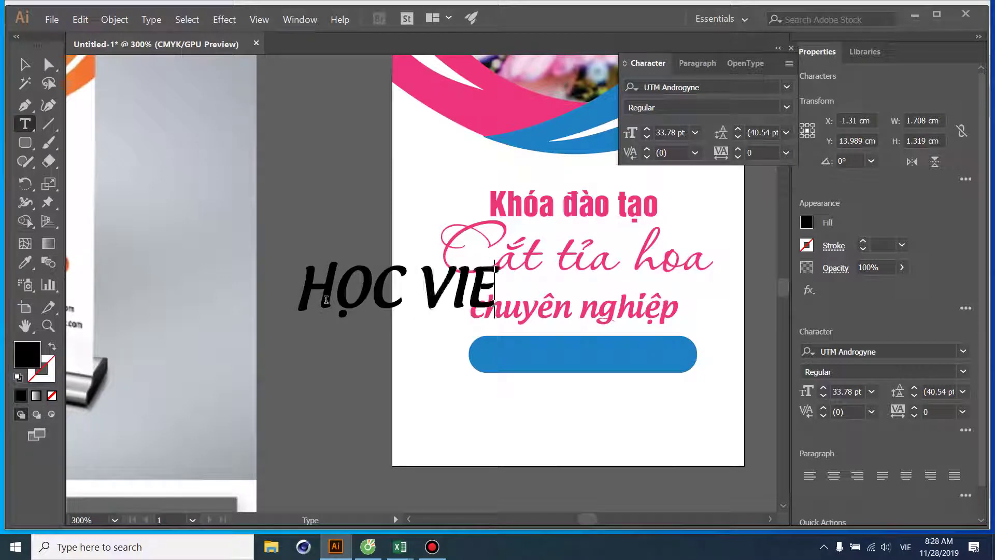
pyautogui.write('ÊN')
pyautogui.write('D')
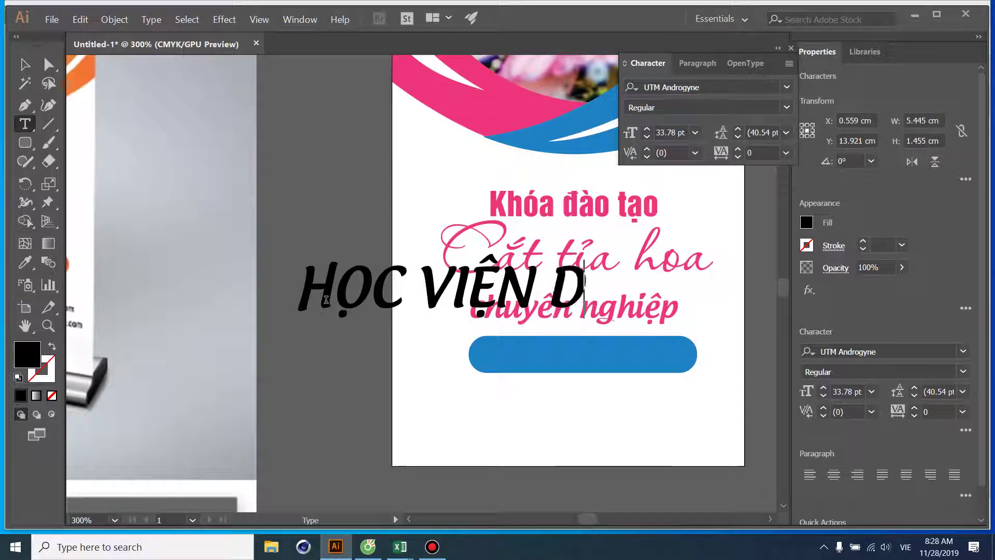
pyautogui.write('AO TẠ')
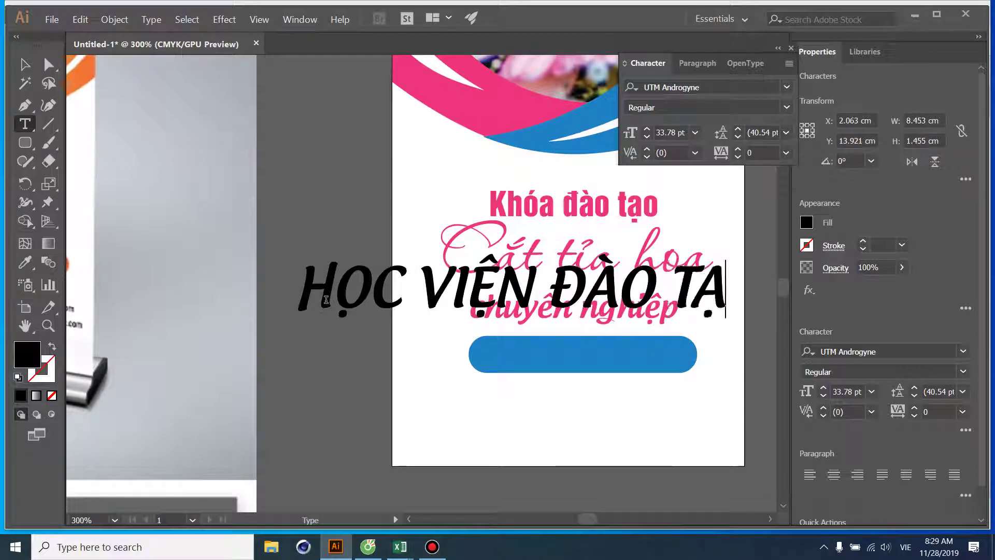
pyautogui.write('O WOR')
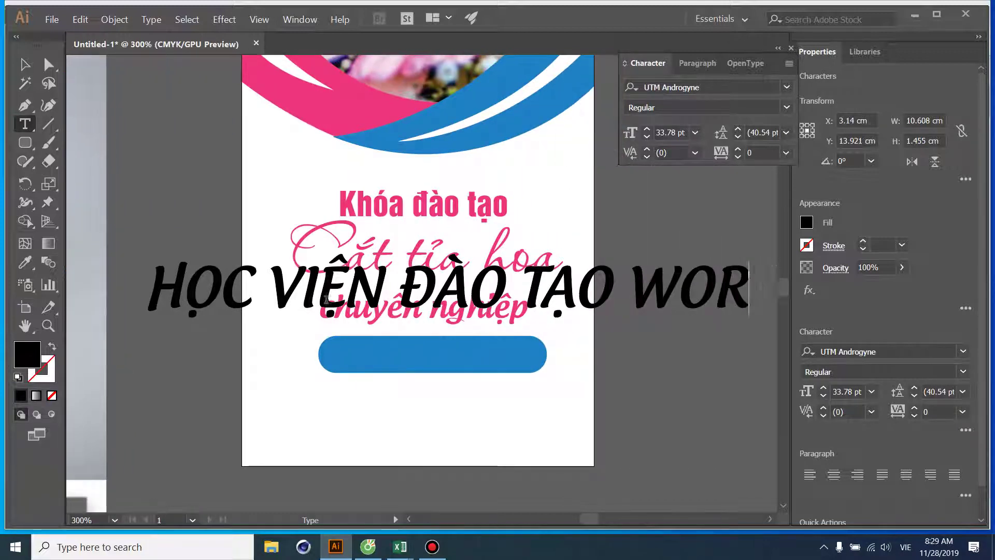
pyautogui.write('DLIN')
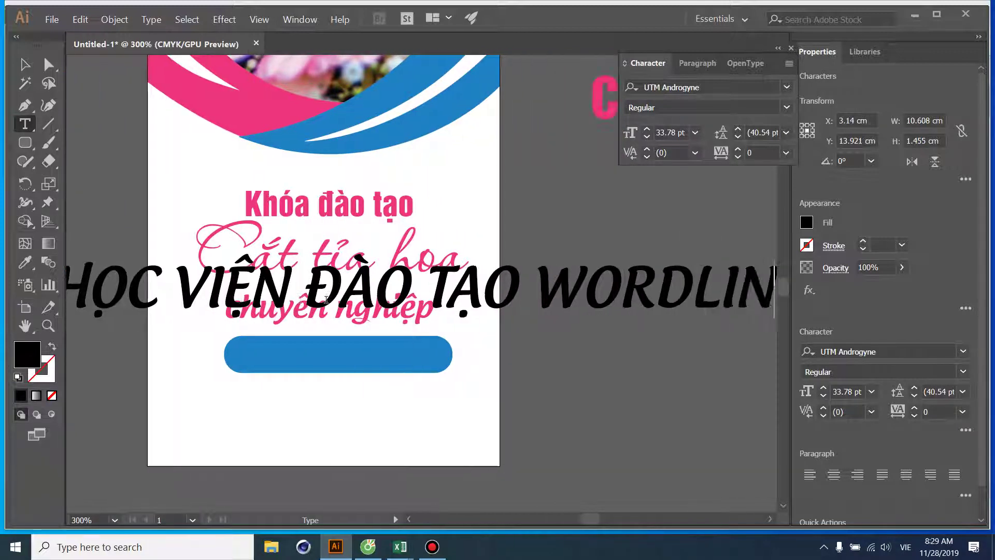
pyautogui.write('K')
pyautogui.click(24, 63)
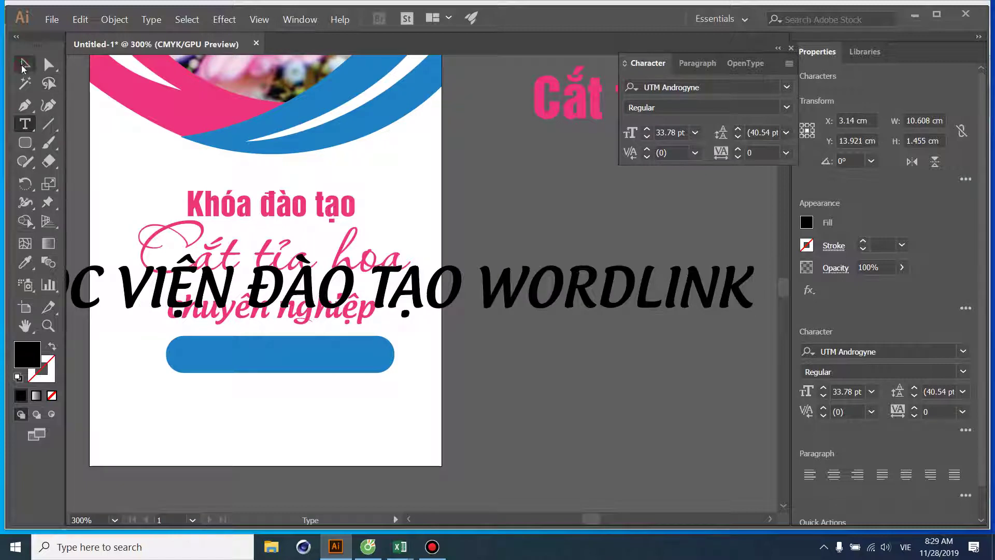
pyautogui.moveTo(755, 255)
pyautogui.mouseDown()
pyautogui.moveTo(155, 318)
pyautogui.moveTo(260, 356)
pyautogui.mouseUp()
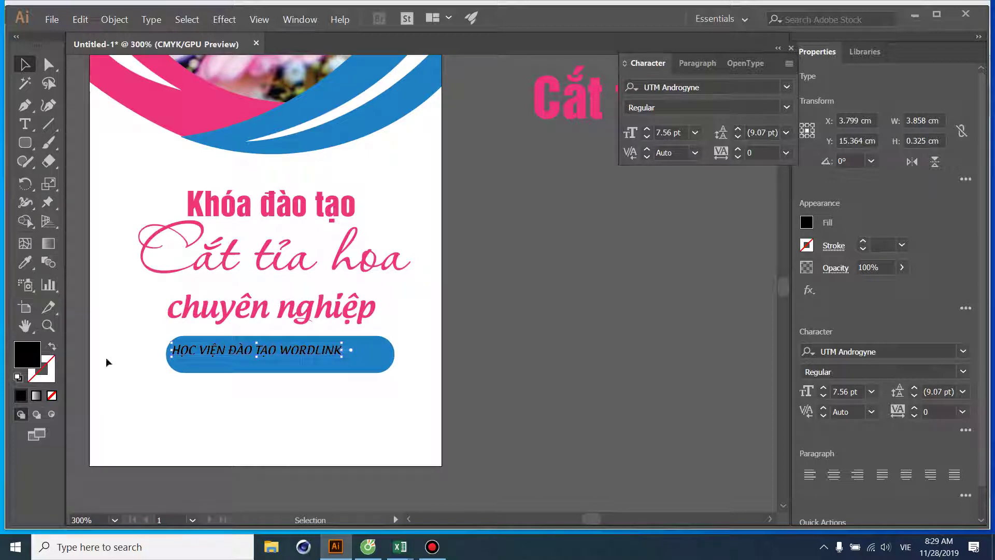
# - Make the WORDLINK text white and centre the blue pill beneath it
pyautogui.doubleClick(35, 357)
pyautogui.moveTo(311, 193); pyautogui.dragTo(310, 155)
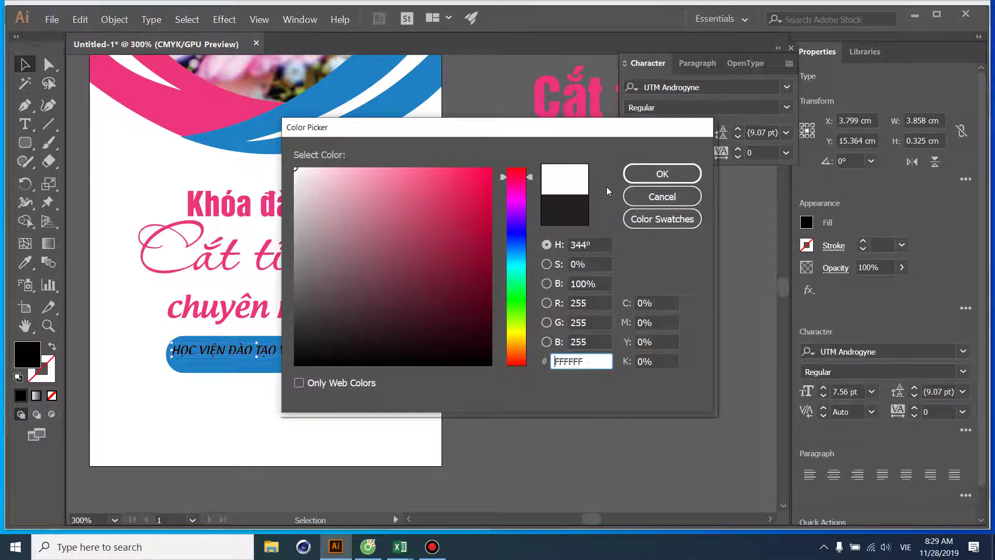
pyautogui.click(640, 173)
pyautogui.moveTo(319, 352); pyautogui.dragTo(328, 356)
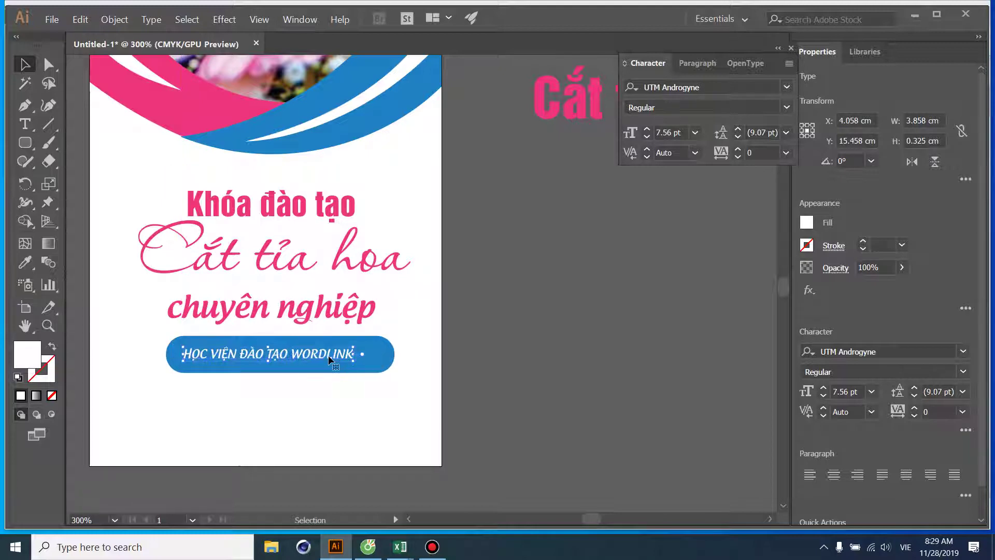
pyautogui.click(386, 352)
pyautogui.press('Left')
pyautogui.press('Left')
pyautogui.press('Left')
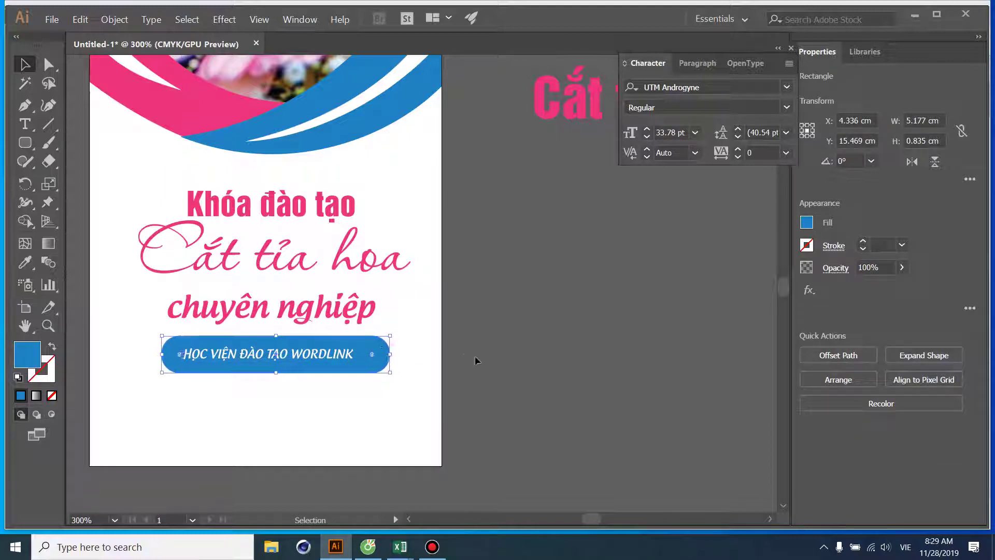
pyautogui.press('Left')
pyautogui.press('Left')
pyautogui.click(539, 363)
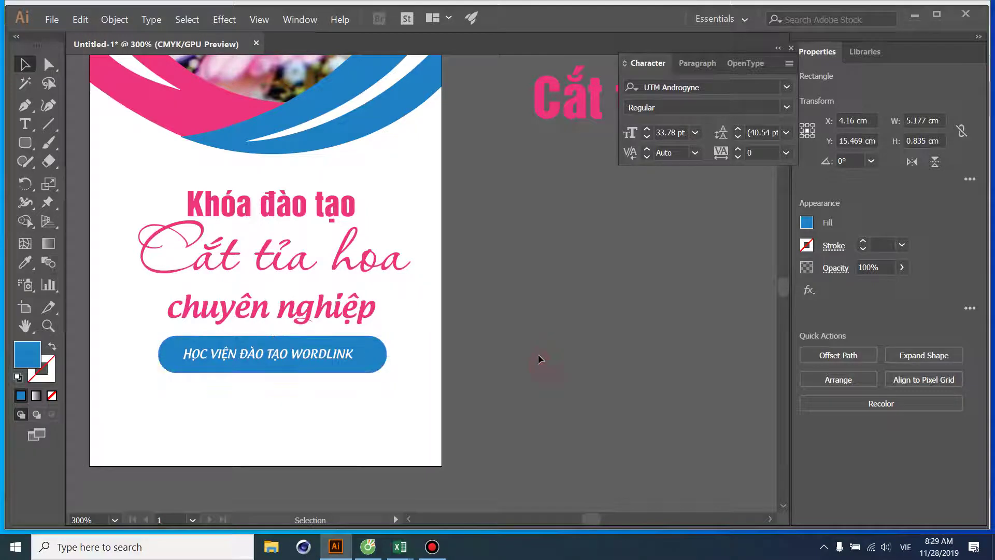
# - Zoom out to 150% and delete the spare 'Cắt tỉa hoa' text beside the banner
pyautogui.hscroll(-2, 518, 326)
pyautogui.hscroll(-5, 472, 326)
pyautogui.hscroll(-5, 472, 327)
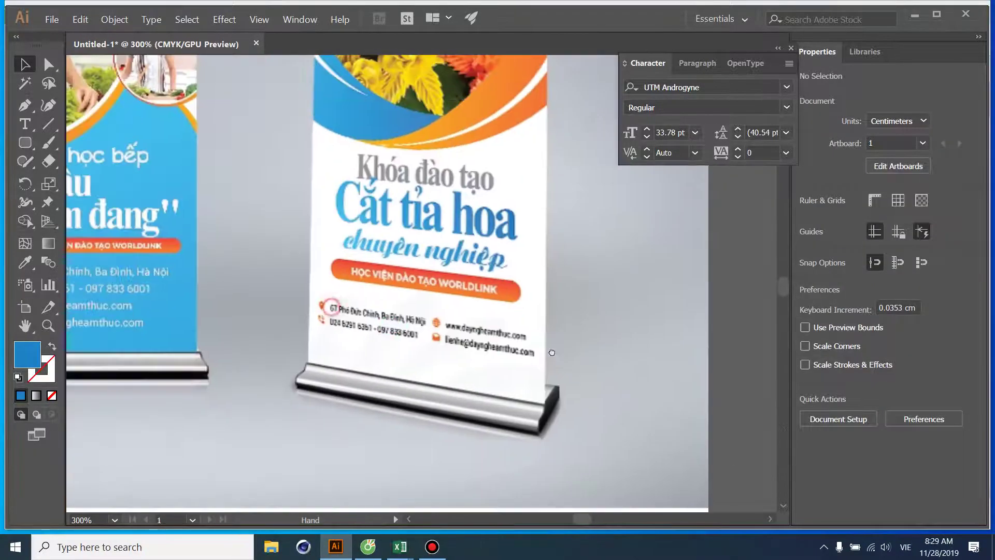
pyautogui.scroll(-2, 537, 298)
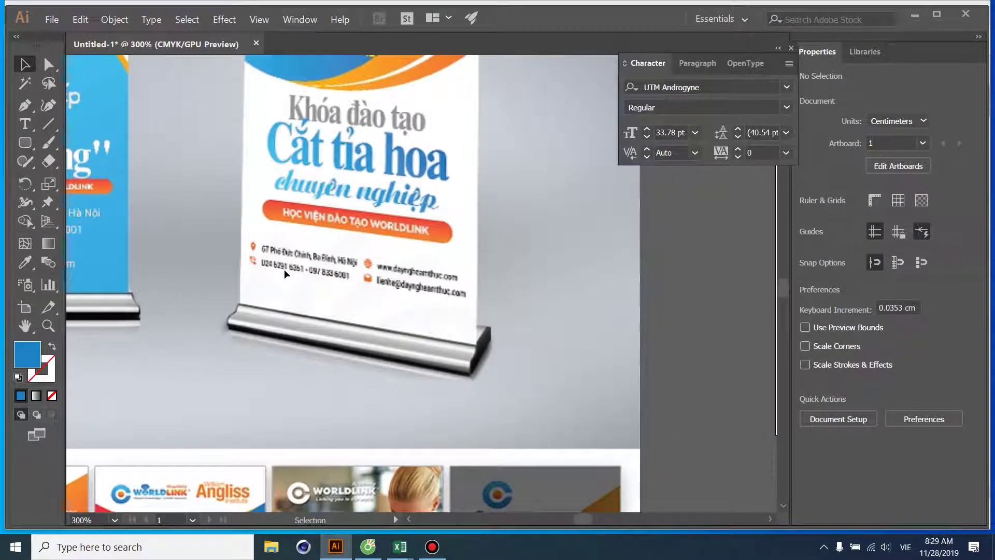
pyautogui.moveTo(346, 248); pyautogui.dragTo(416, 243)
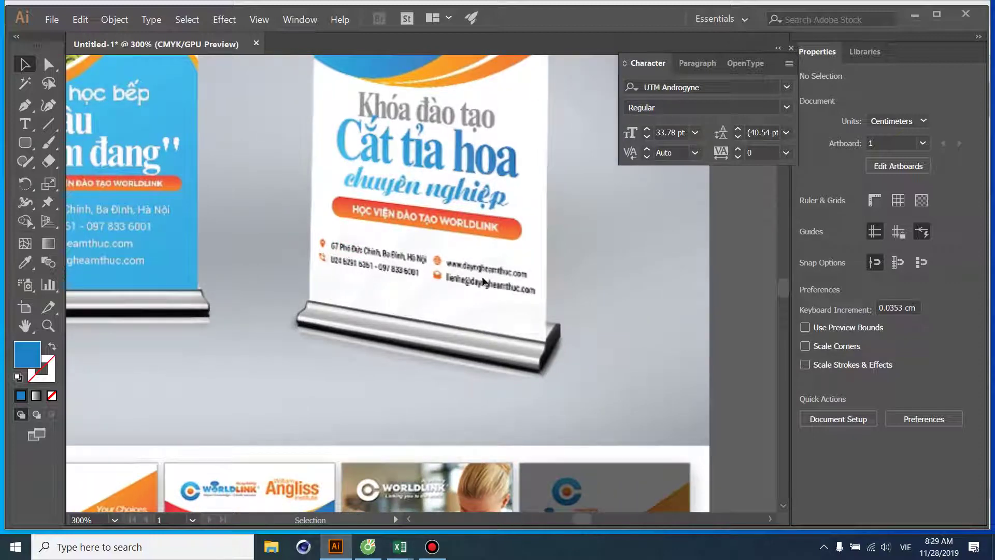
pyautogui.moveTo(509, 268)
pyautogui.mouseDown()
pyautogui.moveTo(155, 212)
pyautogui.moveTo(282, 239)
pyautogui.mouseUp()
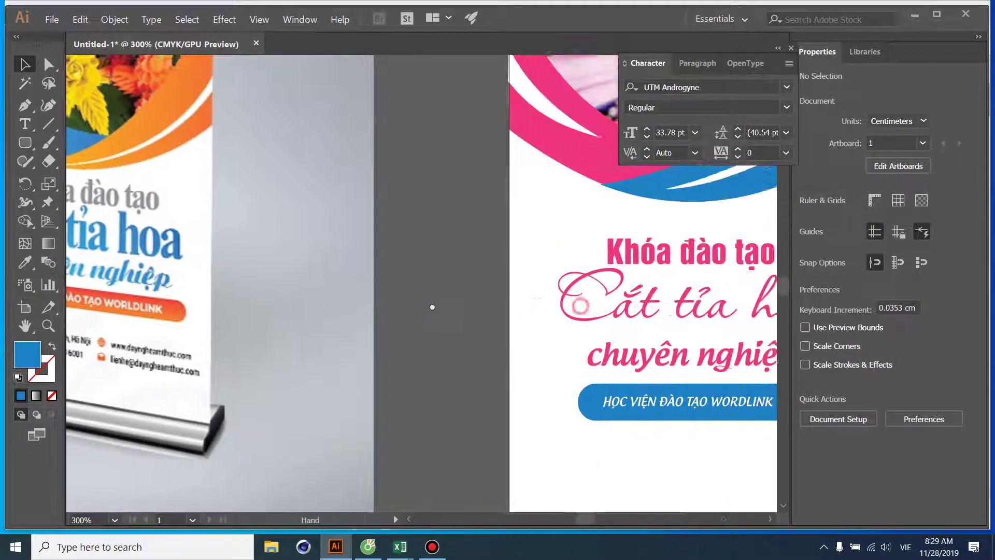
pyautogui.moveTo(589, 303); pyautogui.dragTo(365, 319)
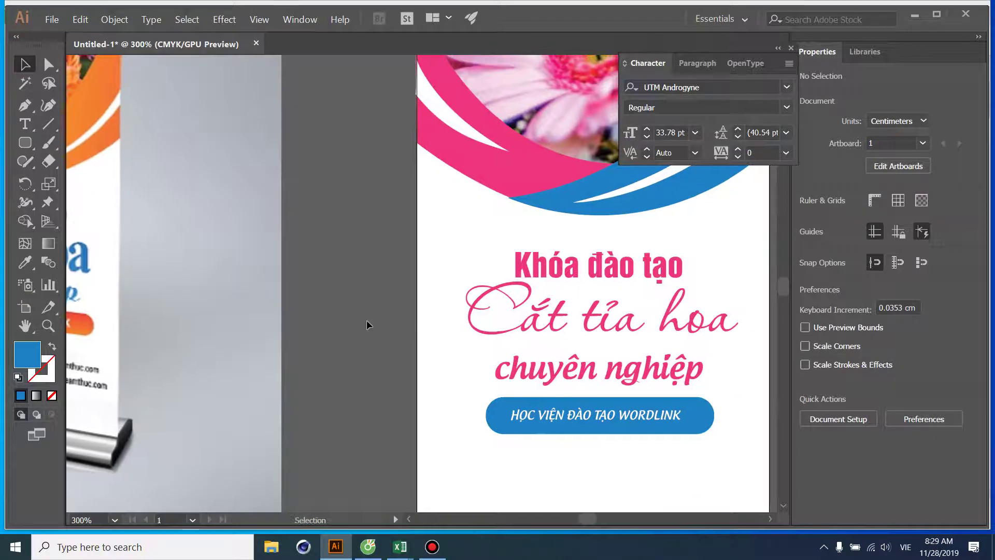
pyautogui.hotkey('ctrl', '-')
pyautogui.hotkey('ctrl', '-')
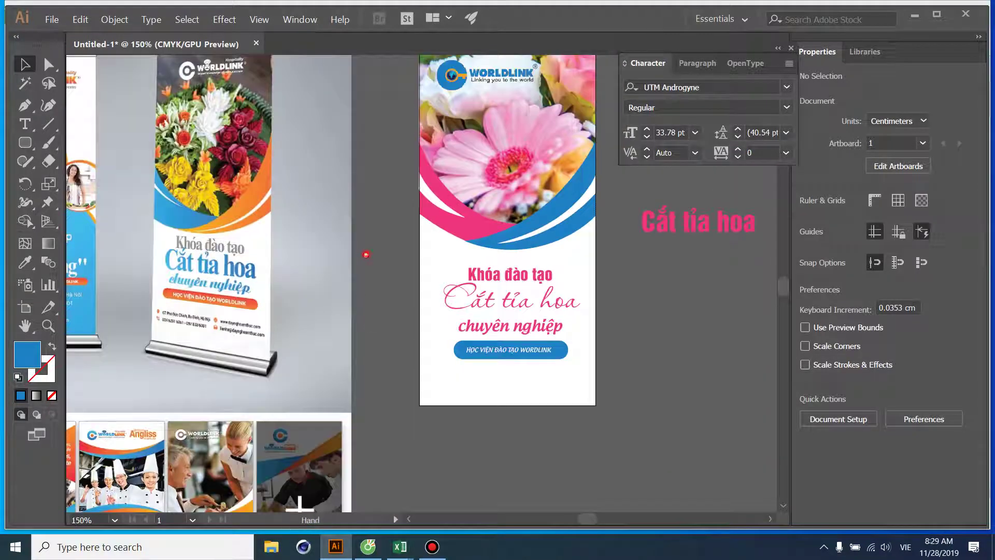
pyautogui.moveTo(366, 255); pyautogui.dragTo(283, 277)
pyautogui.moveTo(556, 244); pyautogui.dragTo(699, 349)
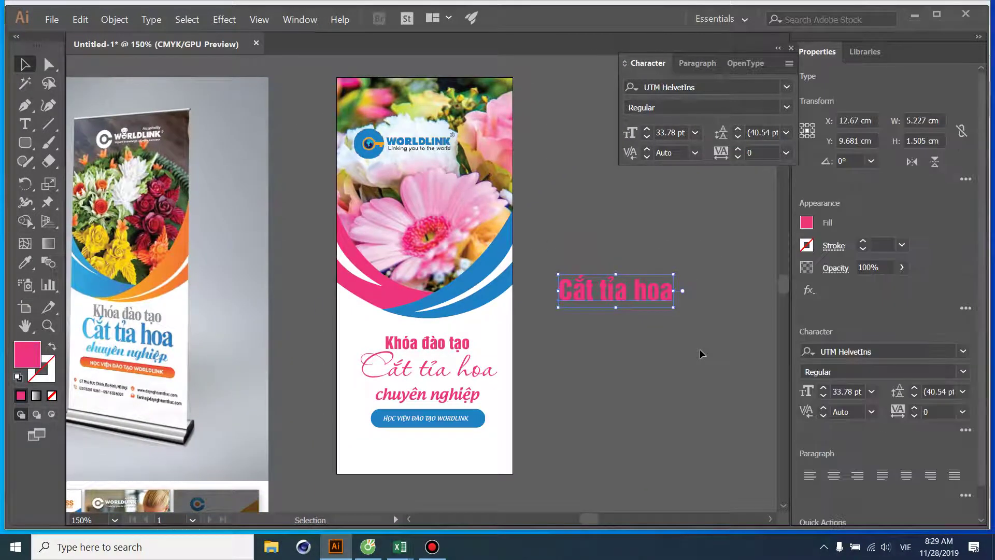
pyautogui.press('Delete')
pyautogui.moveTo(449, 274)
pyautogui.mouseDown()
pyautogui.moveTo(491, 253)
pyautogui.moveTo(458, 313)
pyautogui.mouseUp()
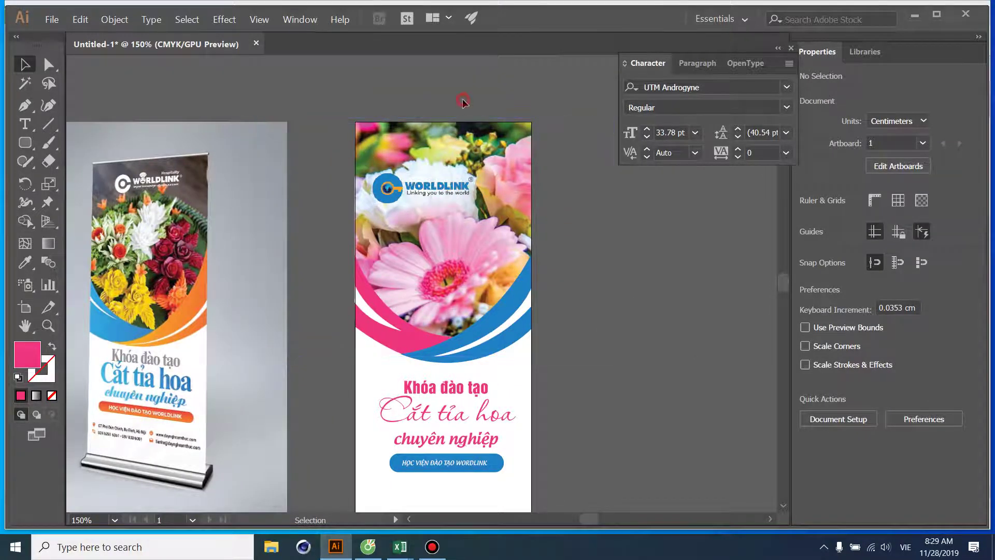
# - Review the finished banner and pan over to compare it with the reference mockups
pyautogui.click(426, 89)
pyautogui.hotkey('ctrl', 'a')
pyautogui.scroll(-4, 605, 386)
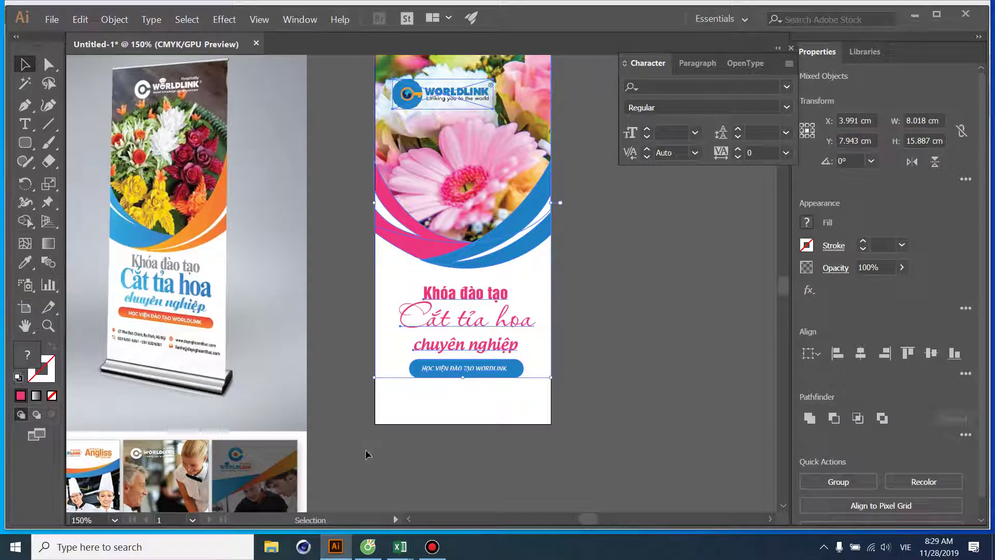
pyautogui.scroll(3, 173, 268)
pyautogui.scroll(1, 285, 237)
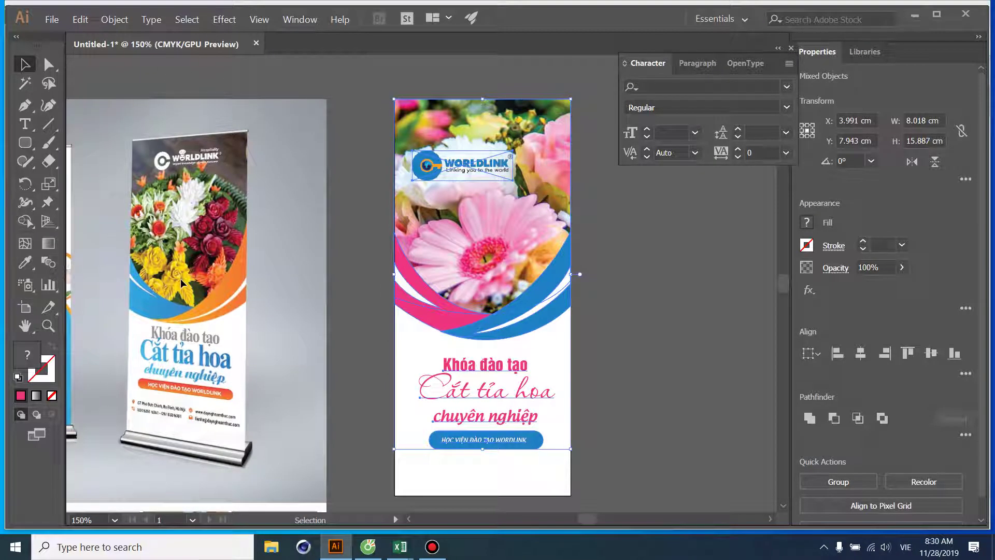
pyautogui.click(628, 330)
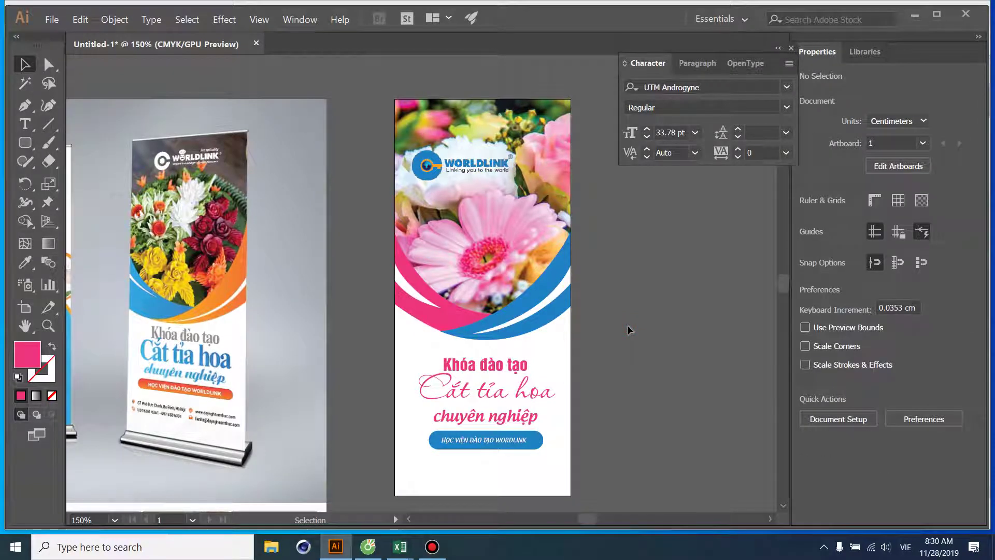
pyautogui.moveTo(654, 327); pyautogui.dragTo(647, 306)
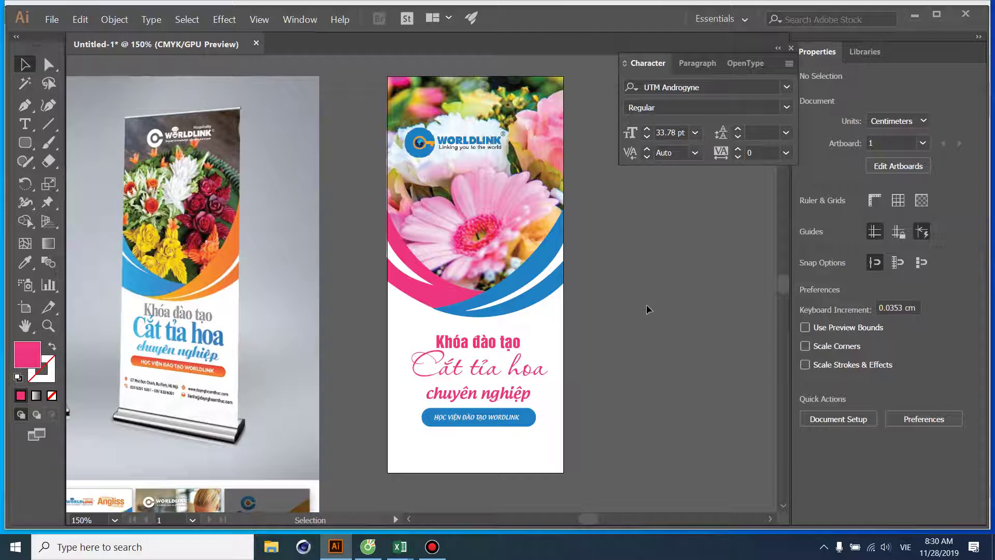
pyautogui.moveTo(611, 259); pyautogui.dragTo(502, 328)
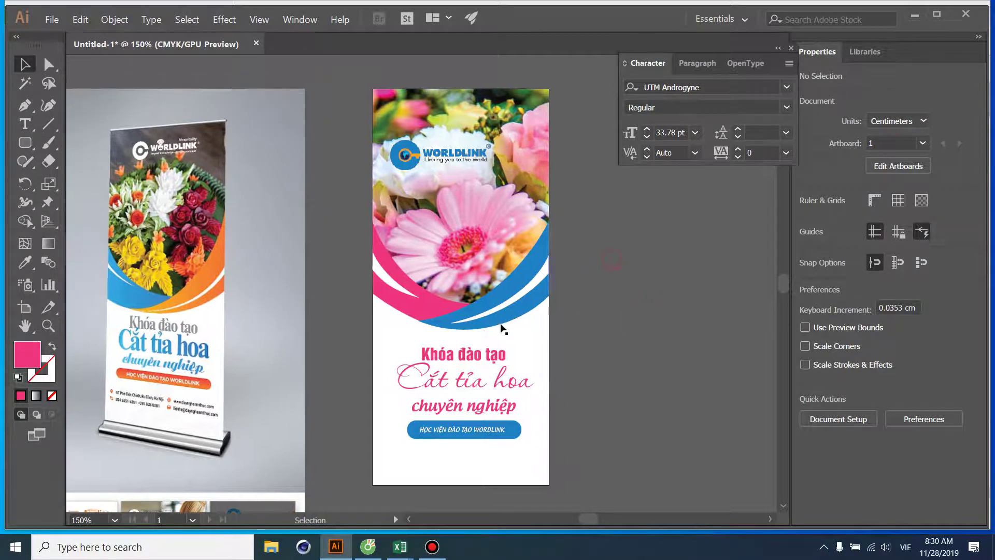
pyautogui.press('space')
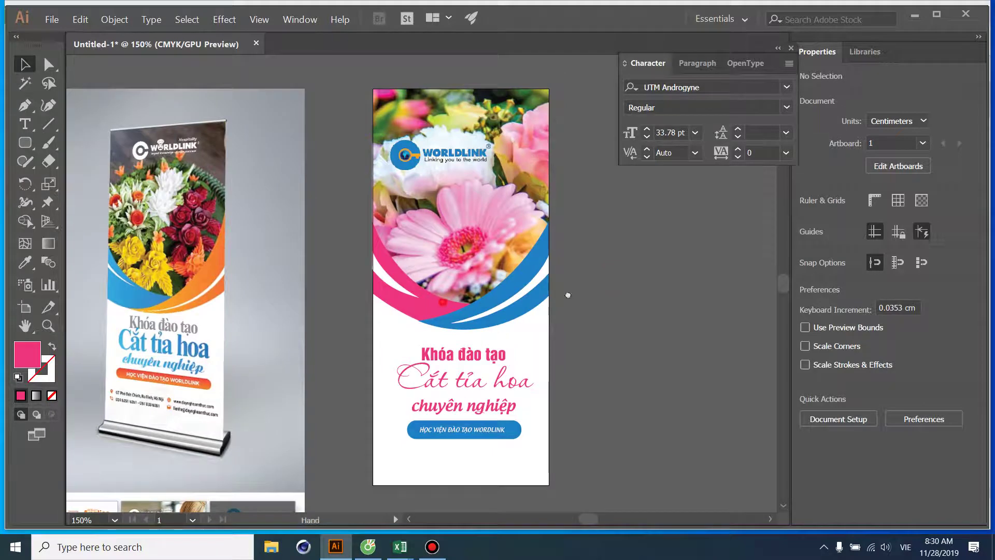
pyautogui.moveTo(568, 295); pyautogui.dragTo(811, 280)
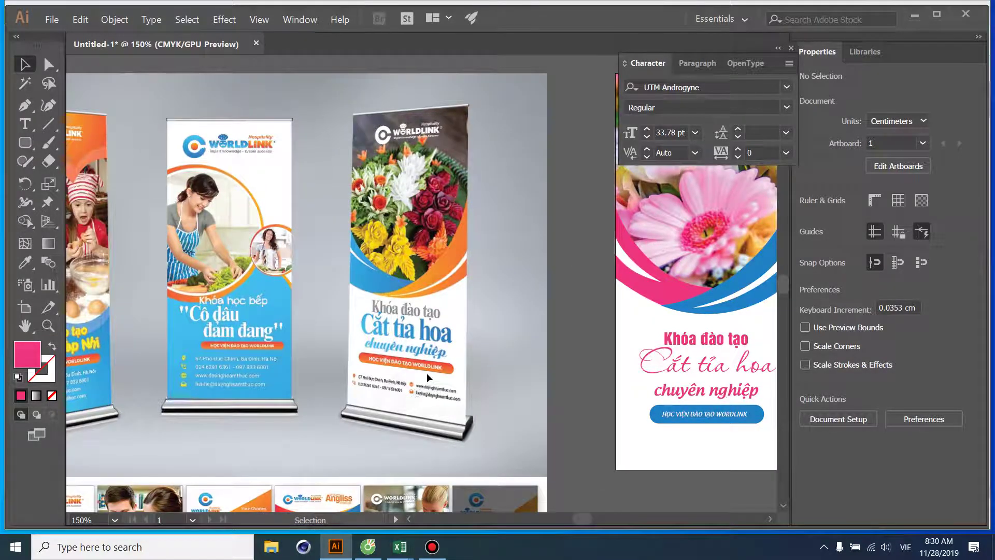